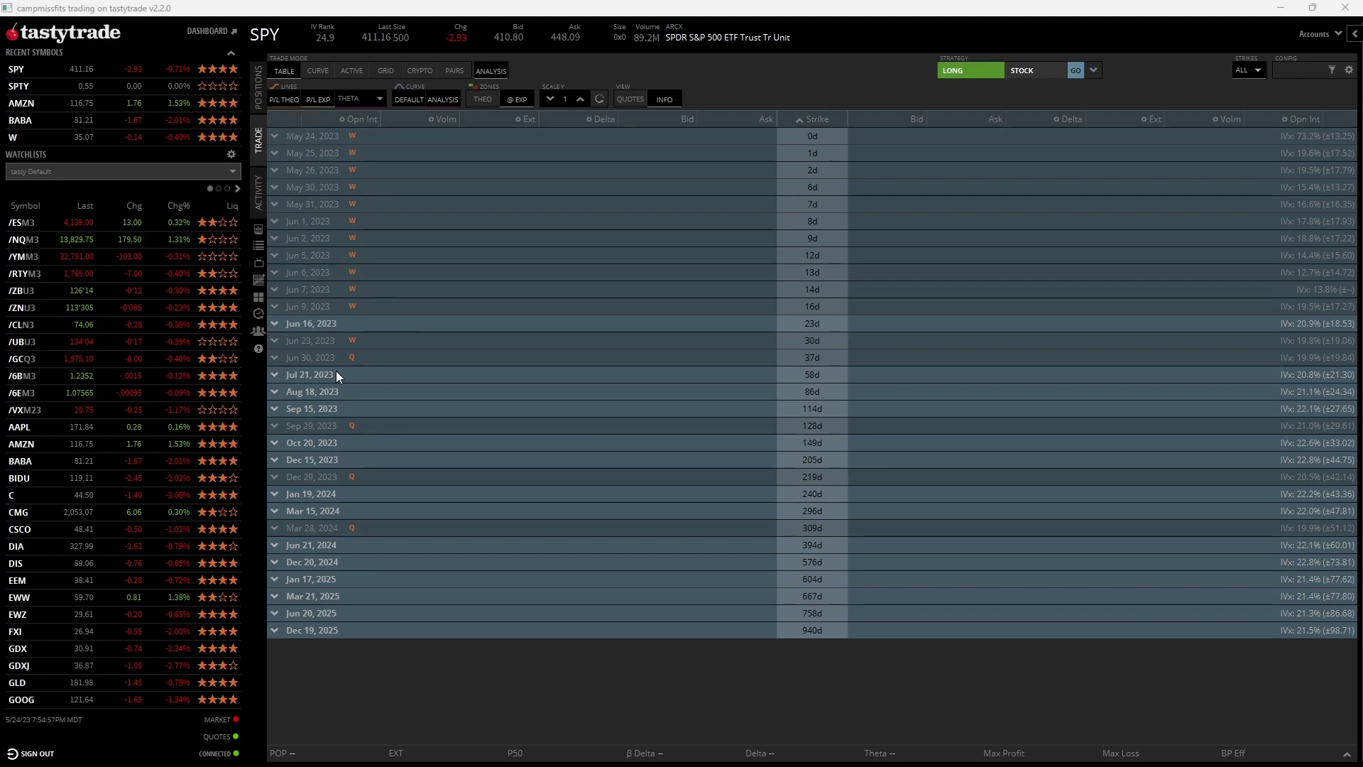
# - Buy the Jul 21, 2023 SPY 410 call and sell the 415 call
pyautogui.click(317, 376)
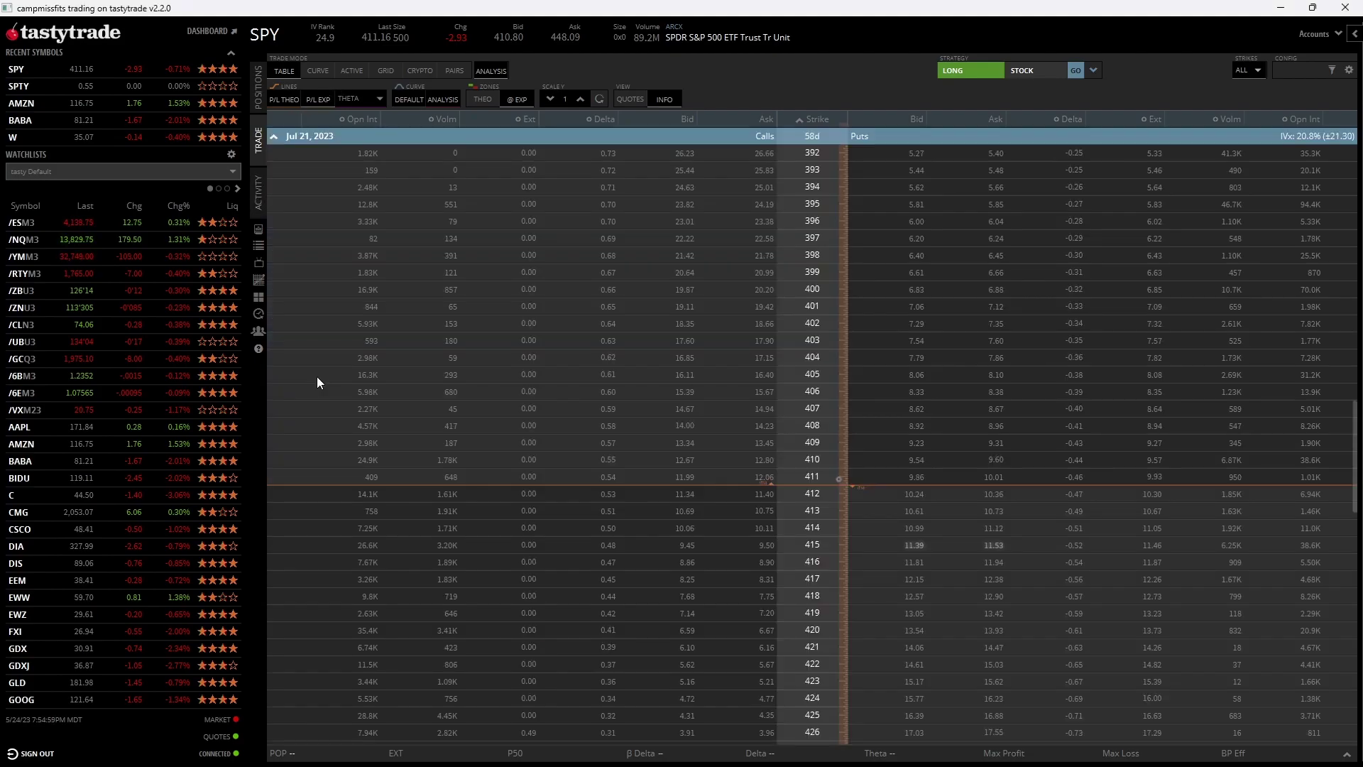
pyautogui.click(768, 459)
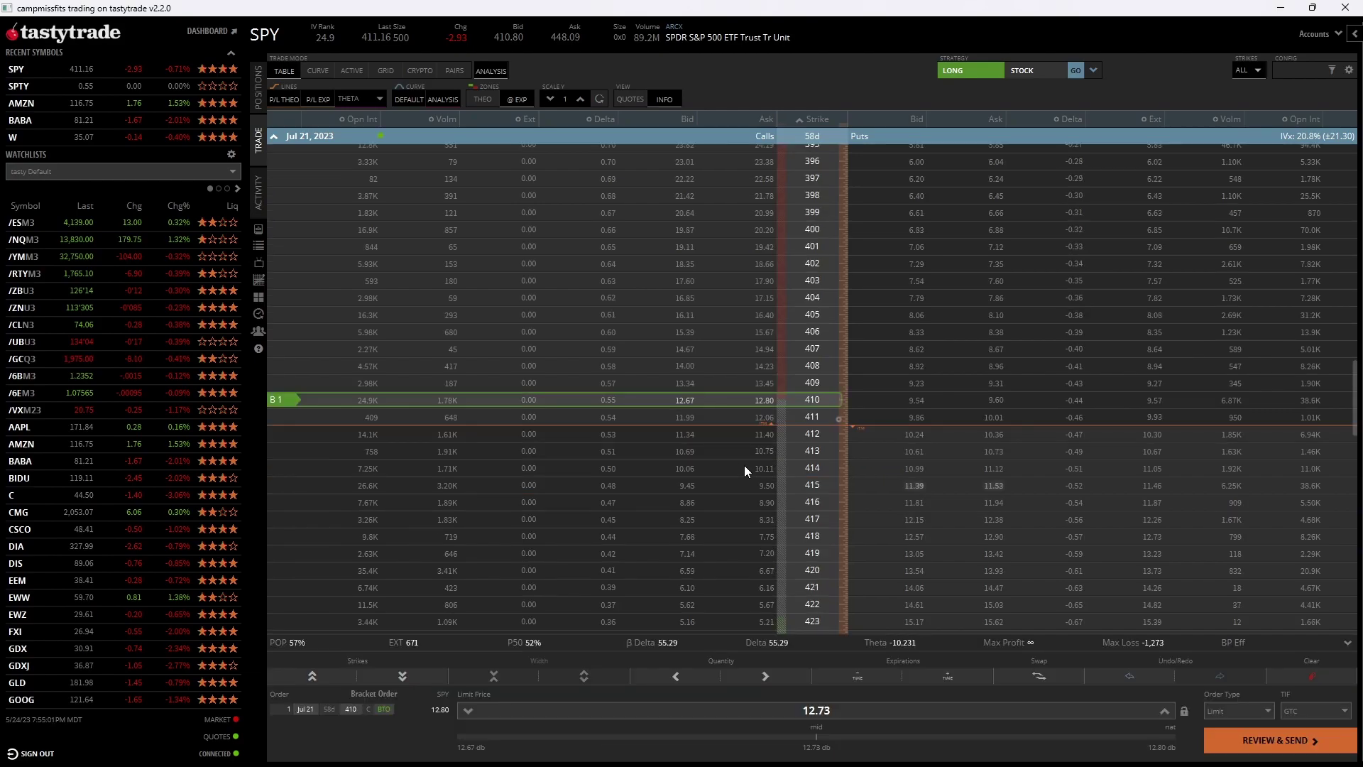
pyautogui.click(687, 485)
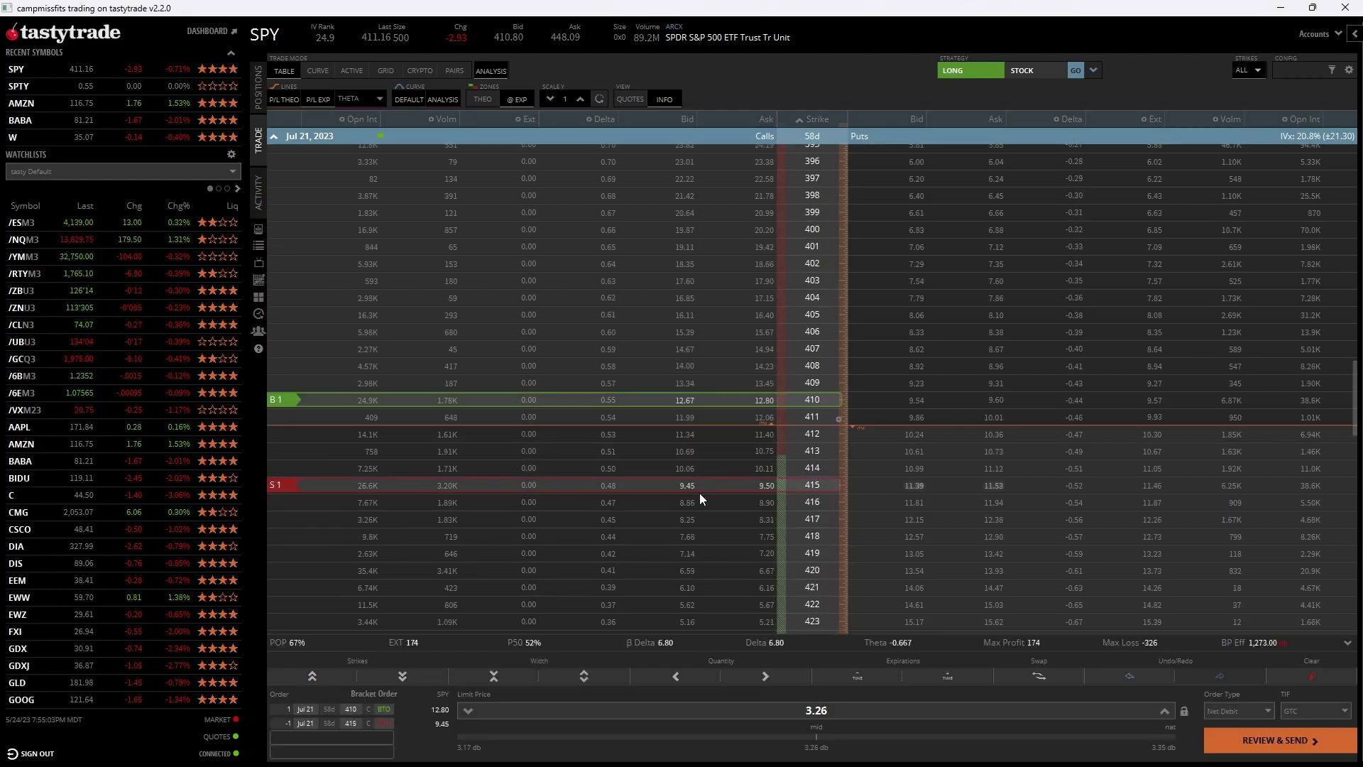
# - Shift both spread legs to the 418/423 strikes for a 2.52 debit
pyautogui.click(307, 676)
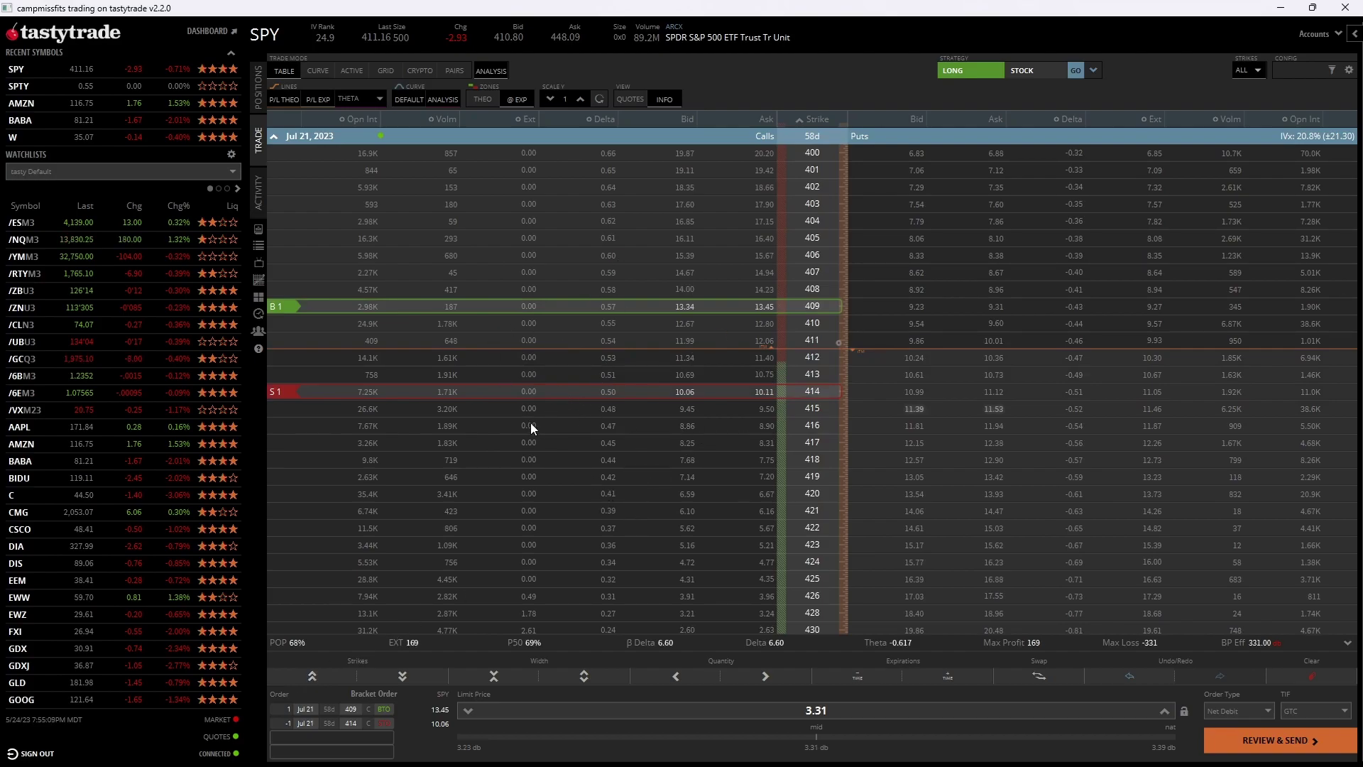
pyautogui.click(403, 677)
pyautogui.click(403, 678)
pyautogui.click(403, 677)
pyautogui.click(403, 677)
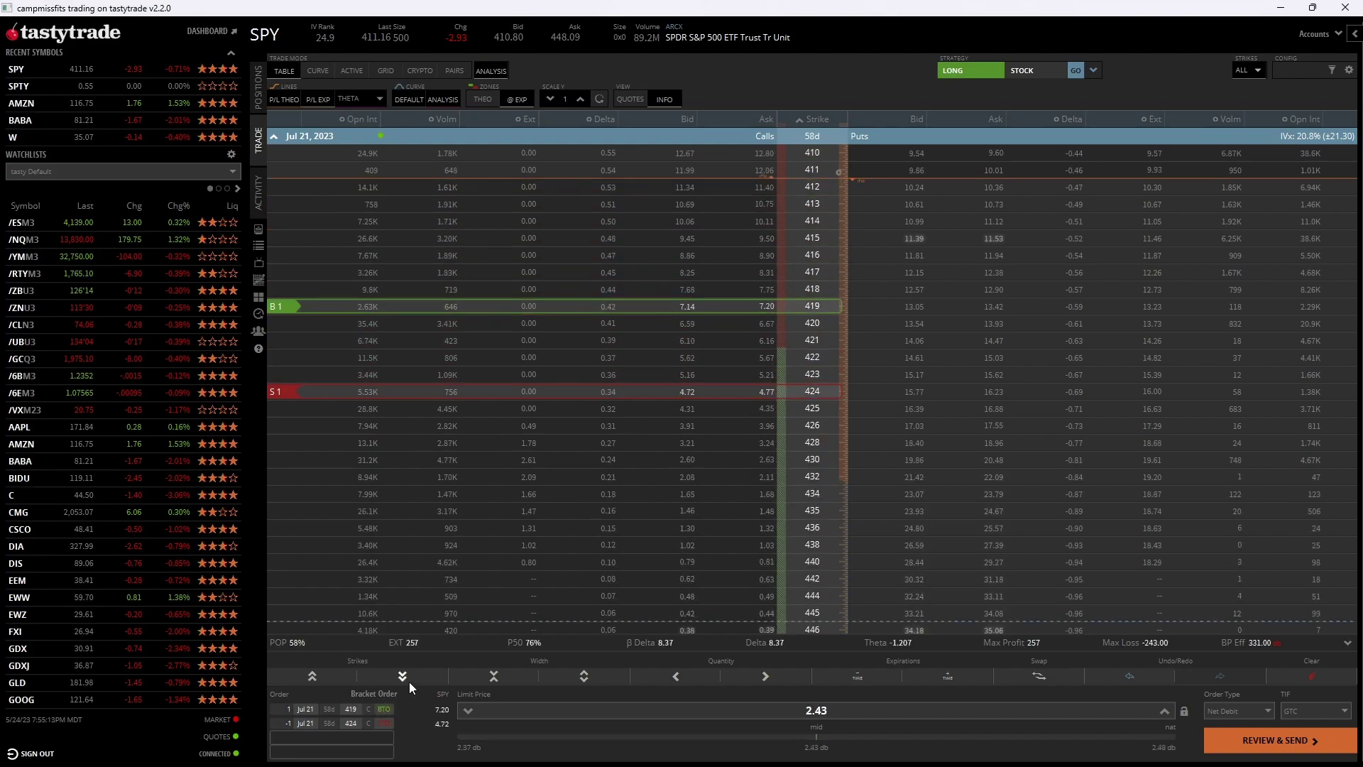
pyautogui.click(312, 676)
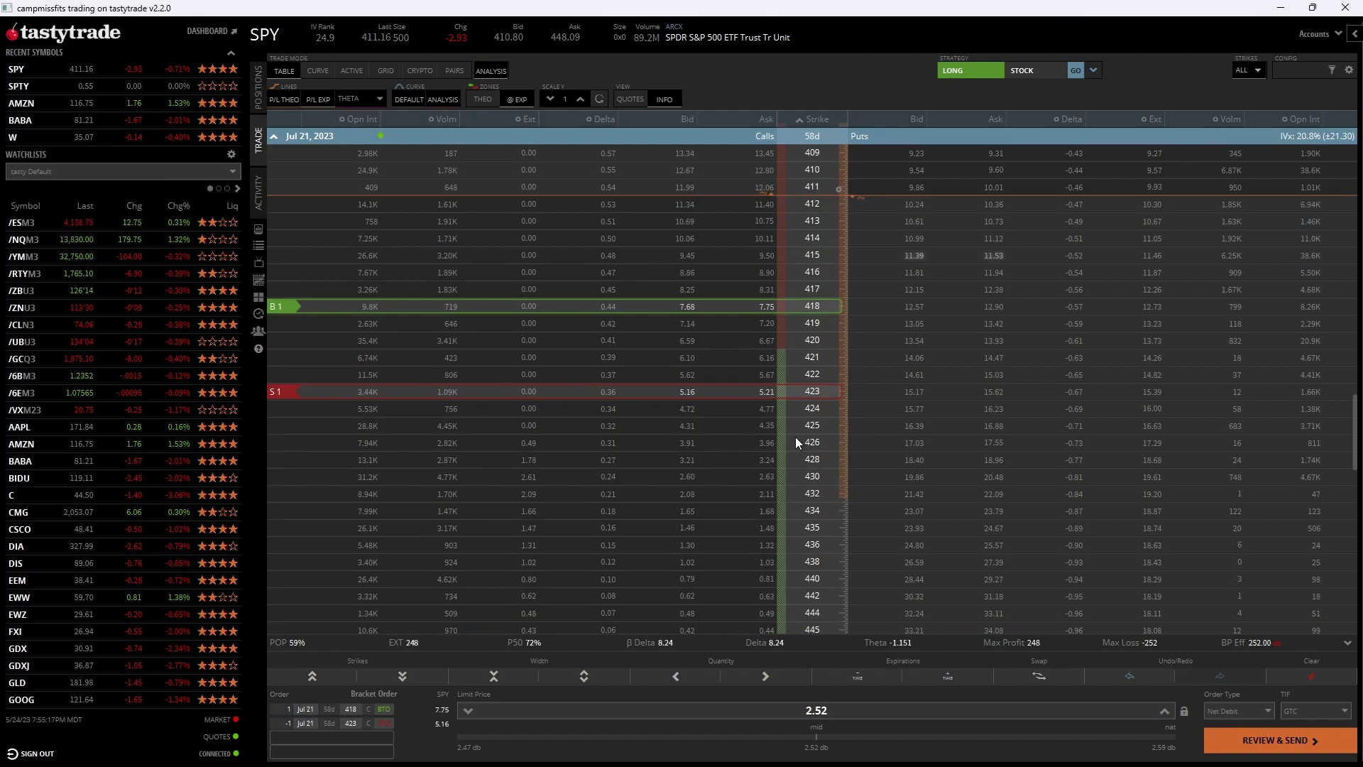
pyautogui.scroll(3, 795, 437)
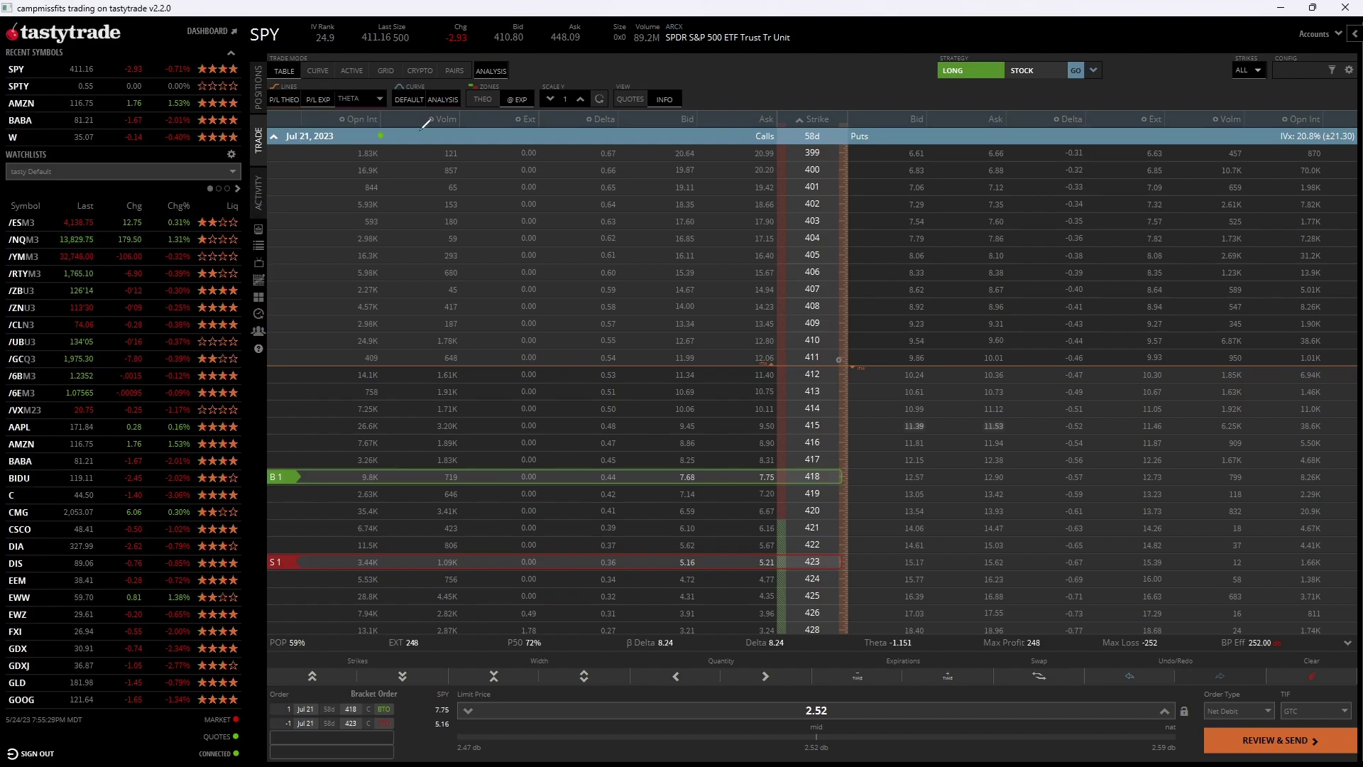
pyautogui.moveTo(490, 46)
pyautogui.mouseDown()
pyautogui.moveTo(531, 54)
pyautogui.moveTo(497, 88)
pyautogui.moveTo(469, 58)
pyautogui.mouseUp()
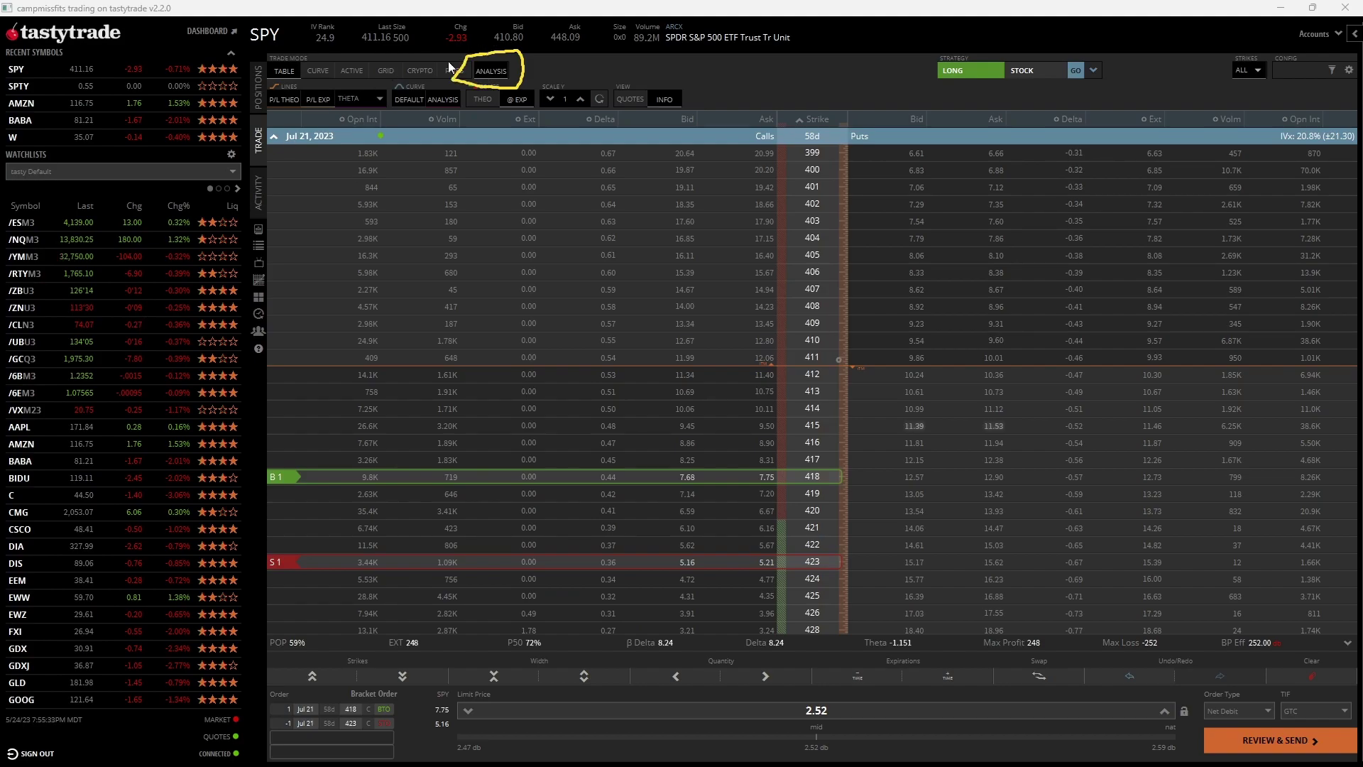
# - Turn Analysis mode off and back on so its side panel appears
pyautogui.click(493, 70)
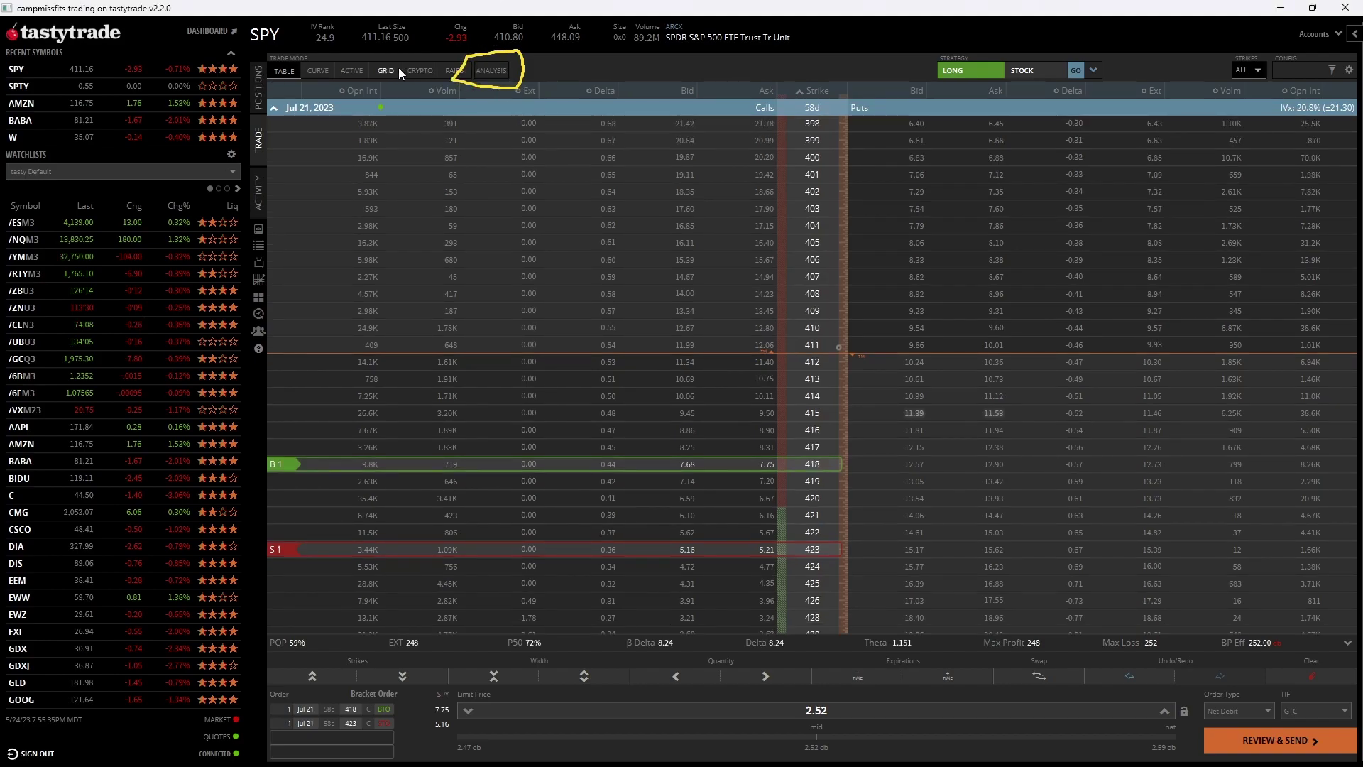
pyautogui.click(492, 70)
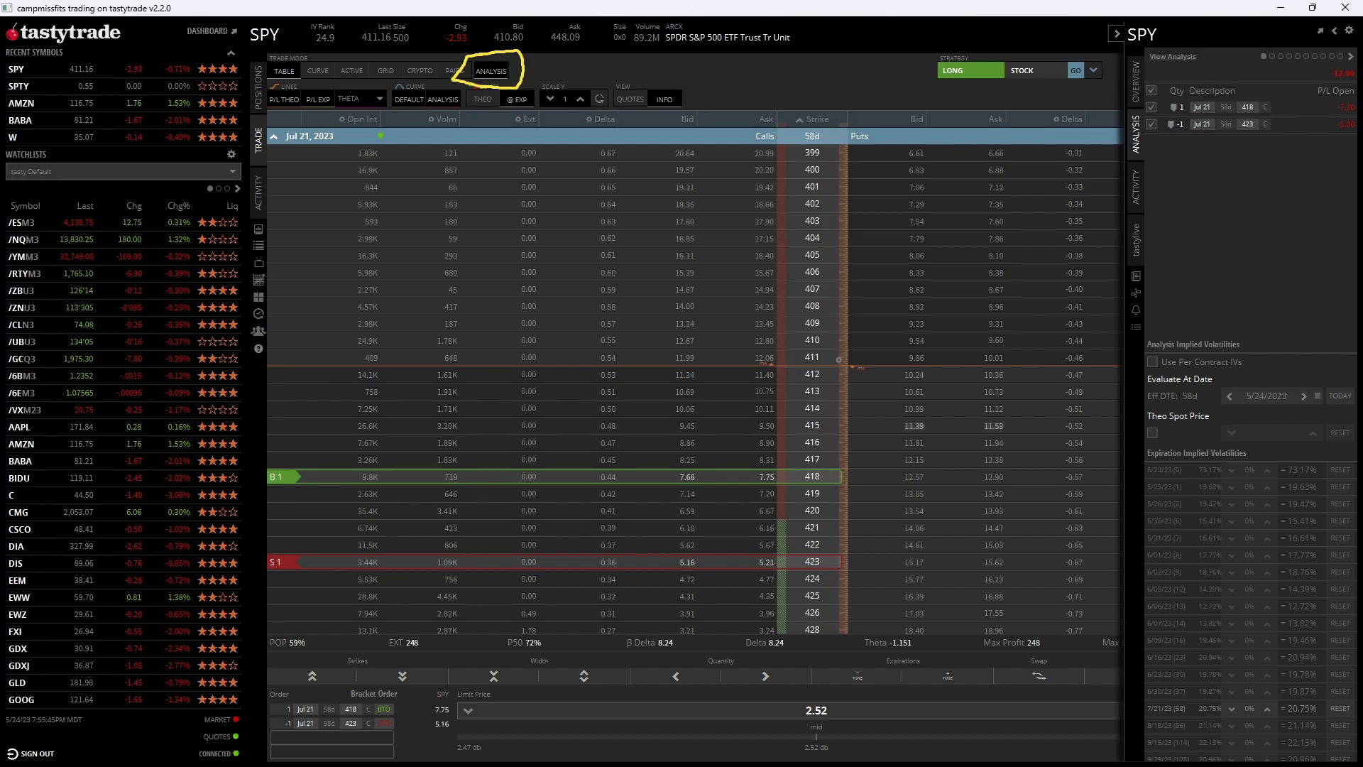
pyautogui.moveTo(1065, 27)
pyautogui.mouseDown()
pyautogui.moveTo(1051, 600)
pyautogui.moveTo(1161, 2)
pyautogui.mouseUp()
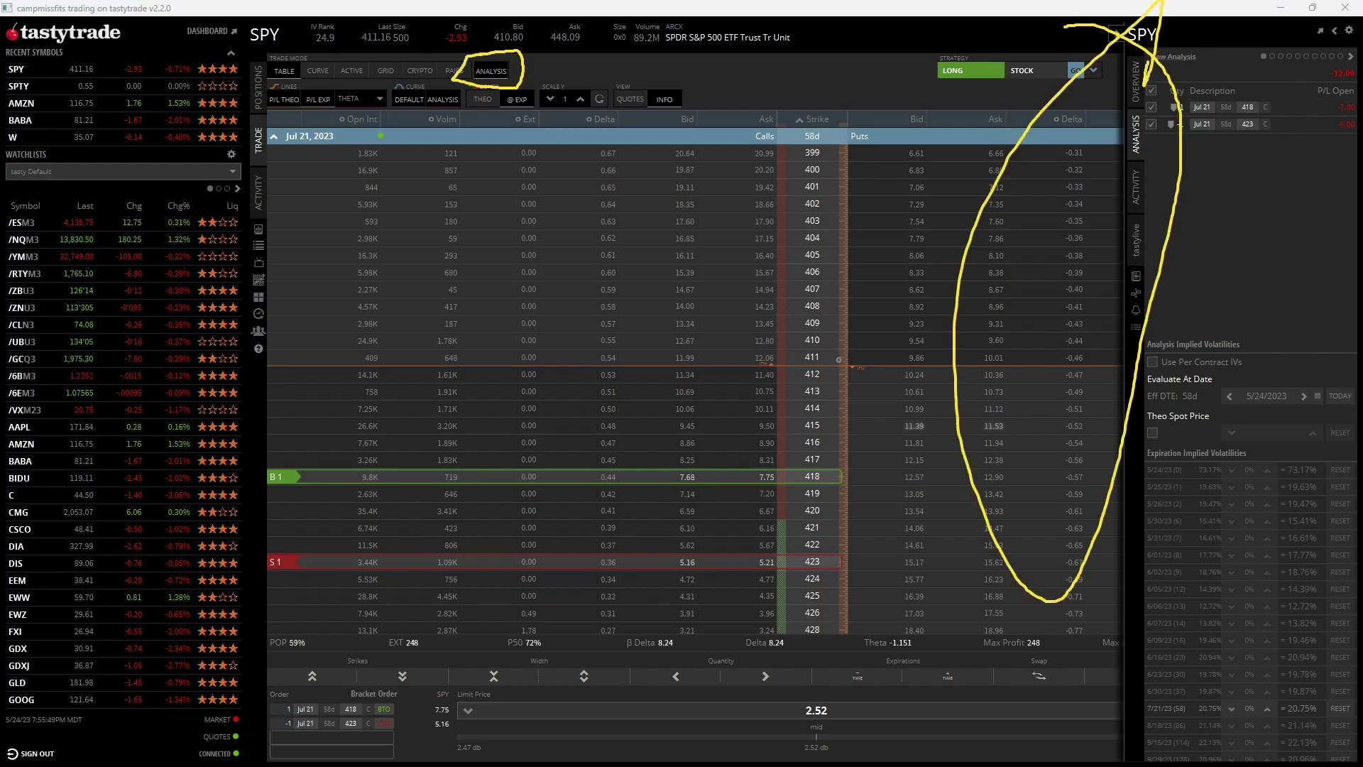
pyautogui.hotkey('ctrl', 'z')
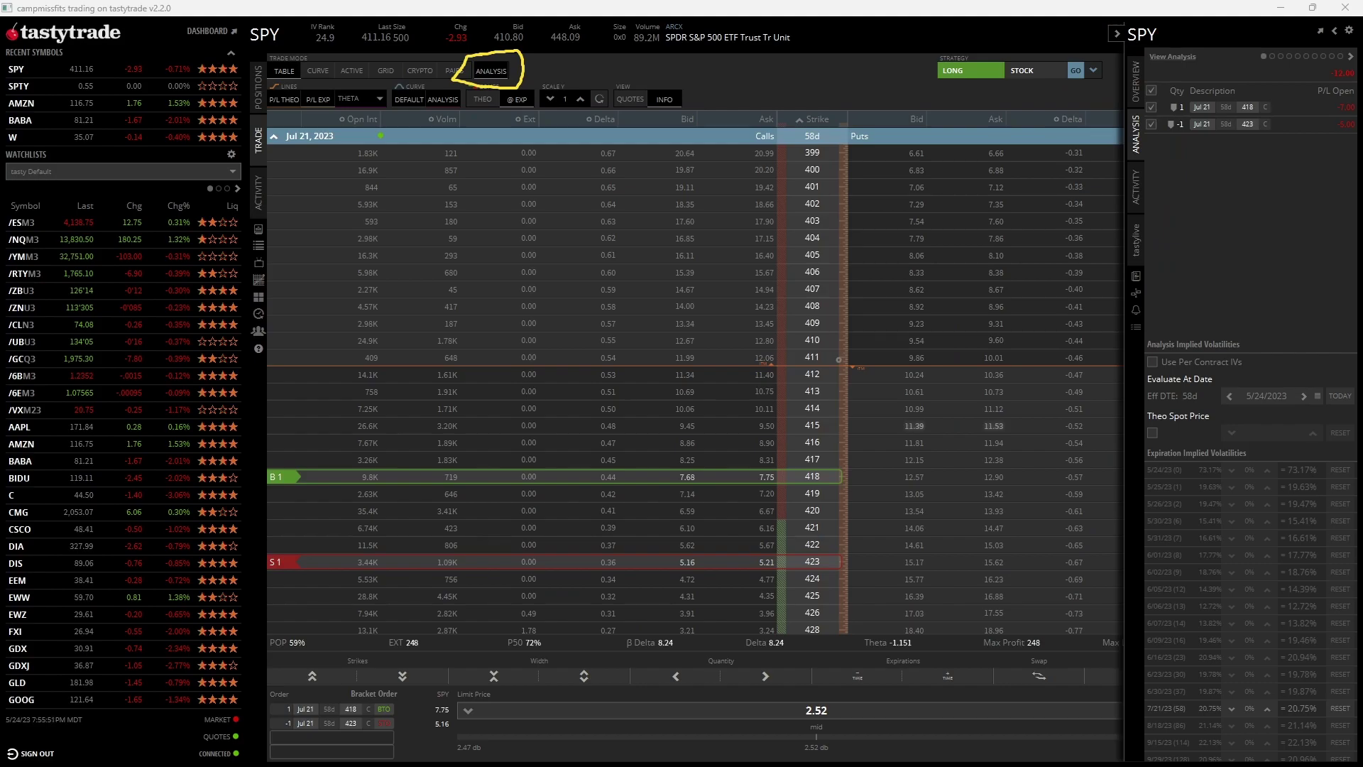
# - Try the Analysis panel's collapse, dock and pop-out toggles, leaving it overlaid on the chain
pyautogui.click(1116, 33)
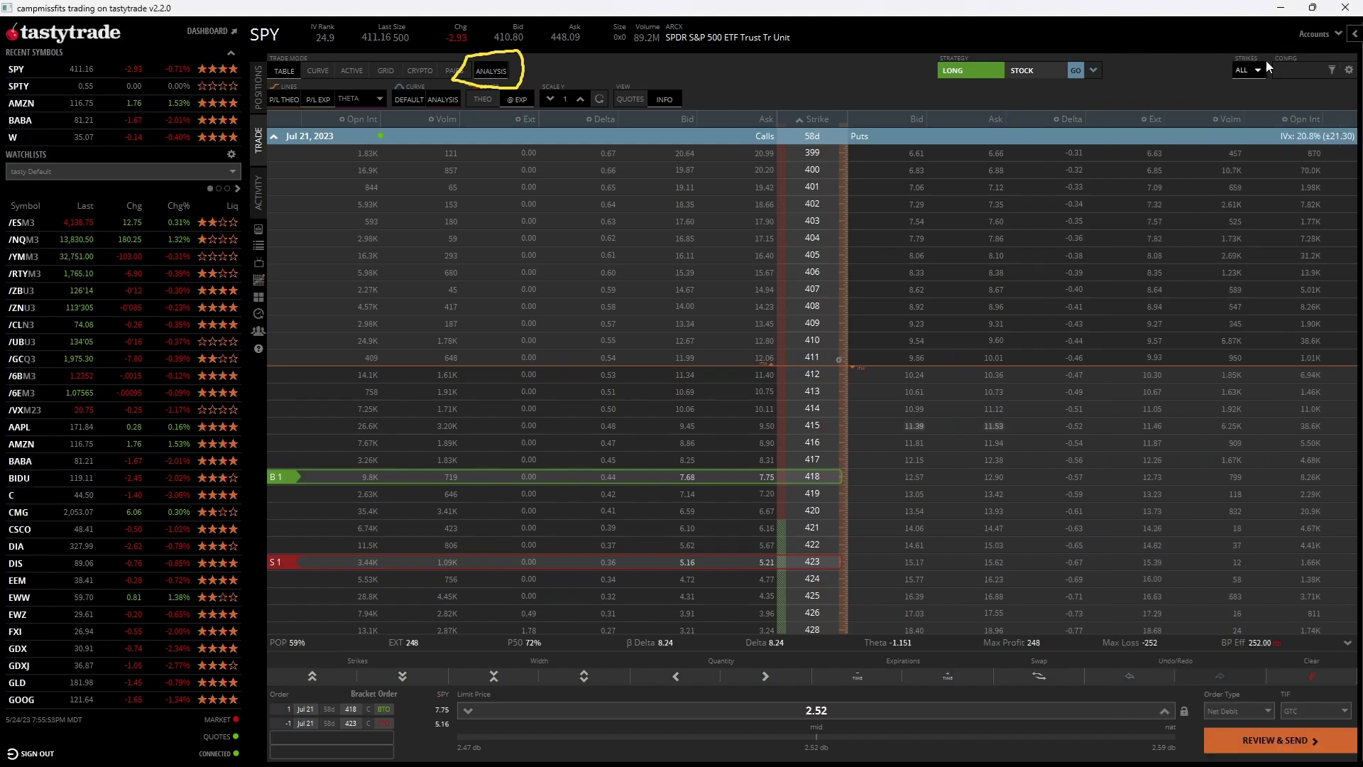
pyautogui.click(1353, 34)
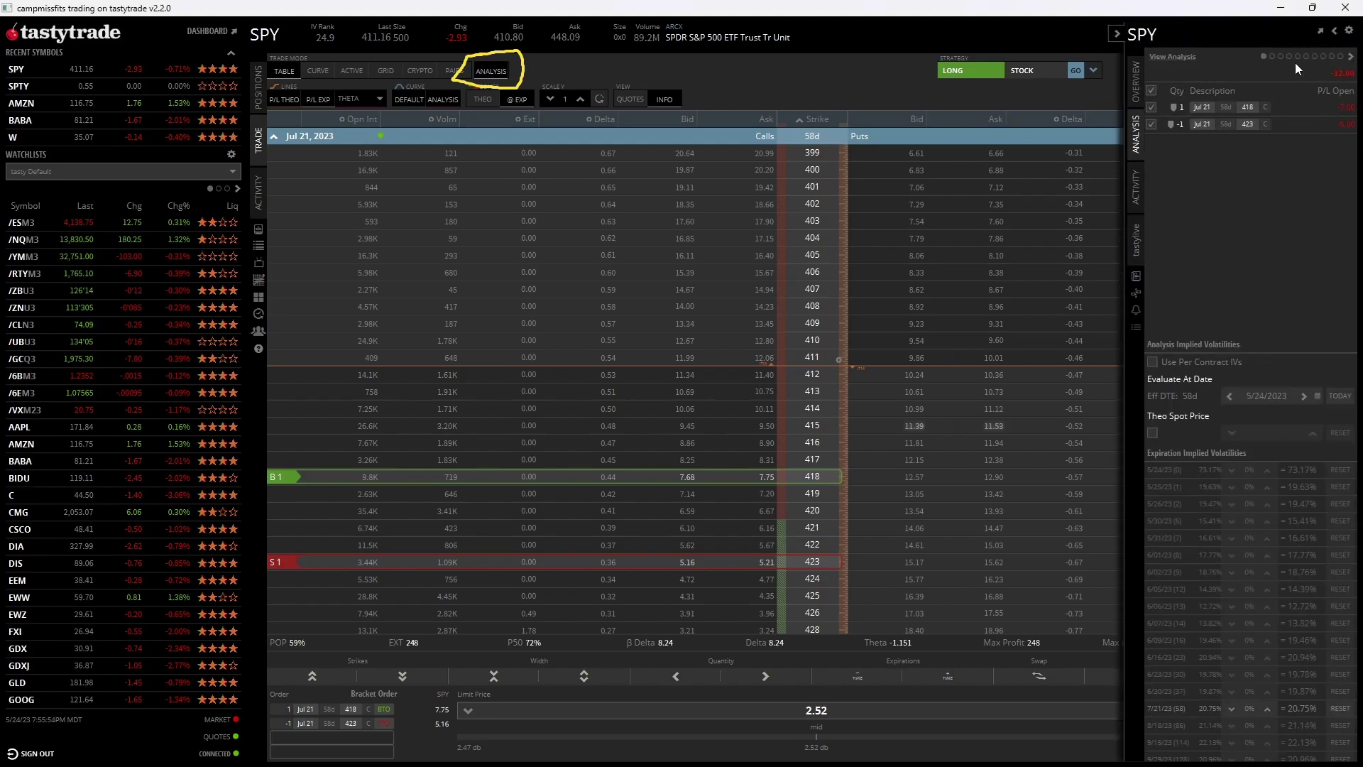
pyautogui.click(1333, 33)
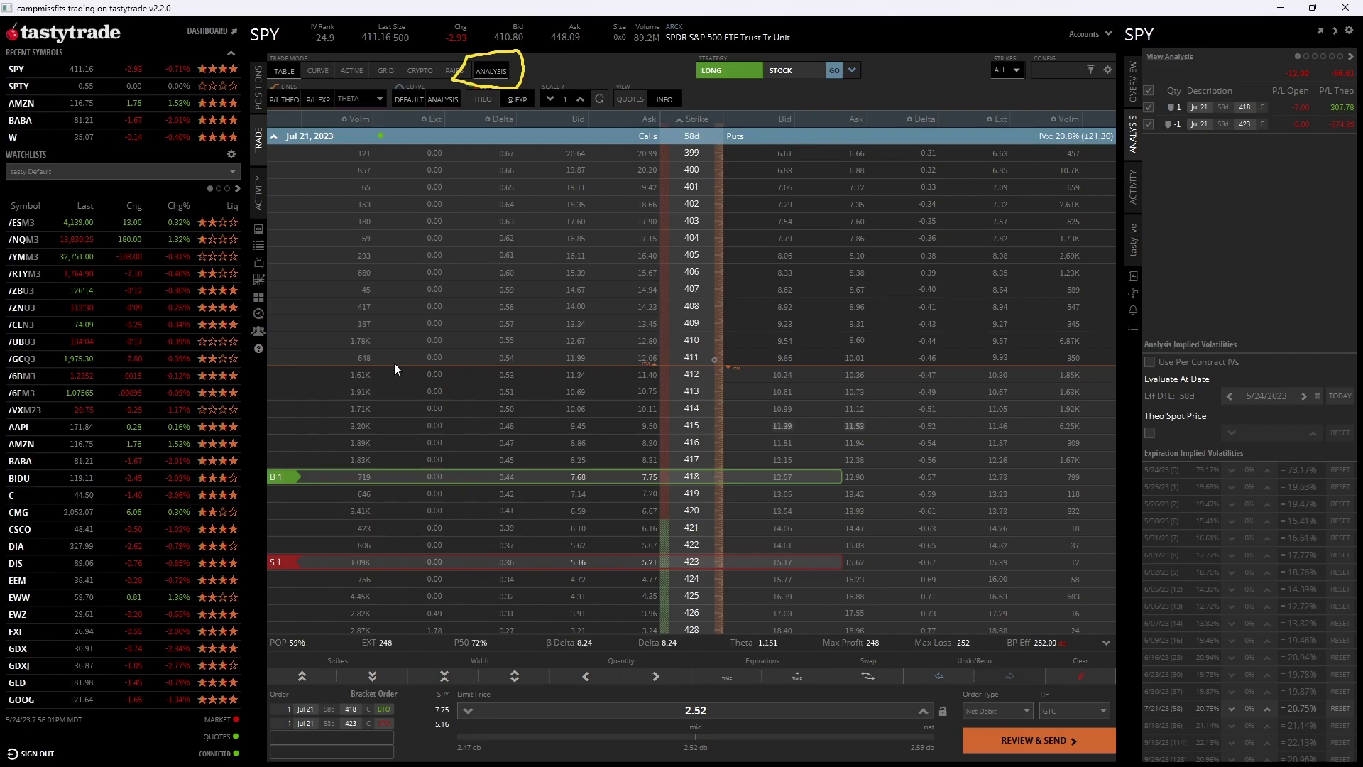
pyautogui.click(1322, 36)
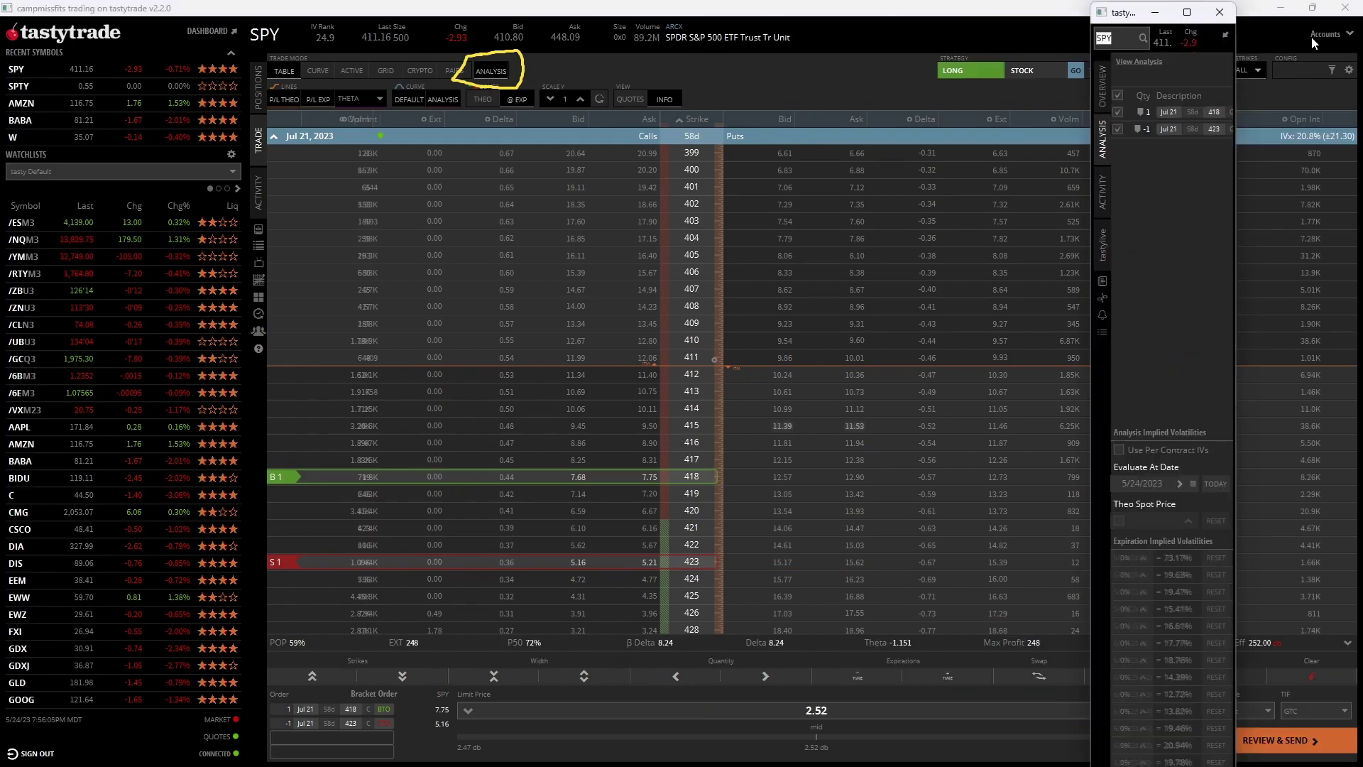
pyautogui.moveTo(1170, 20); pyautogui.dragTo(797, 112)
pyautogui.click(979, 133)
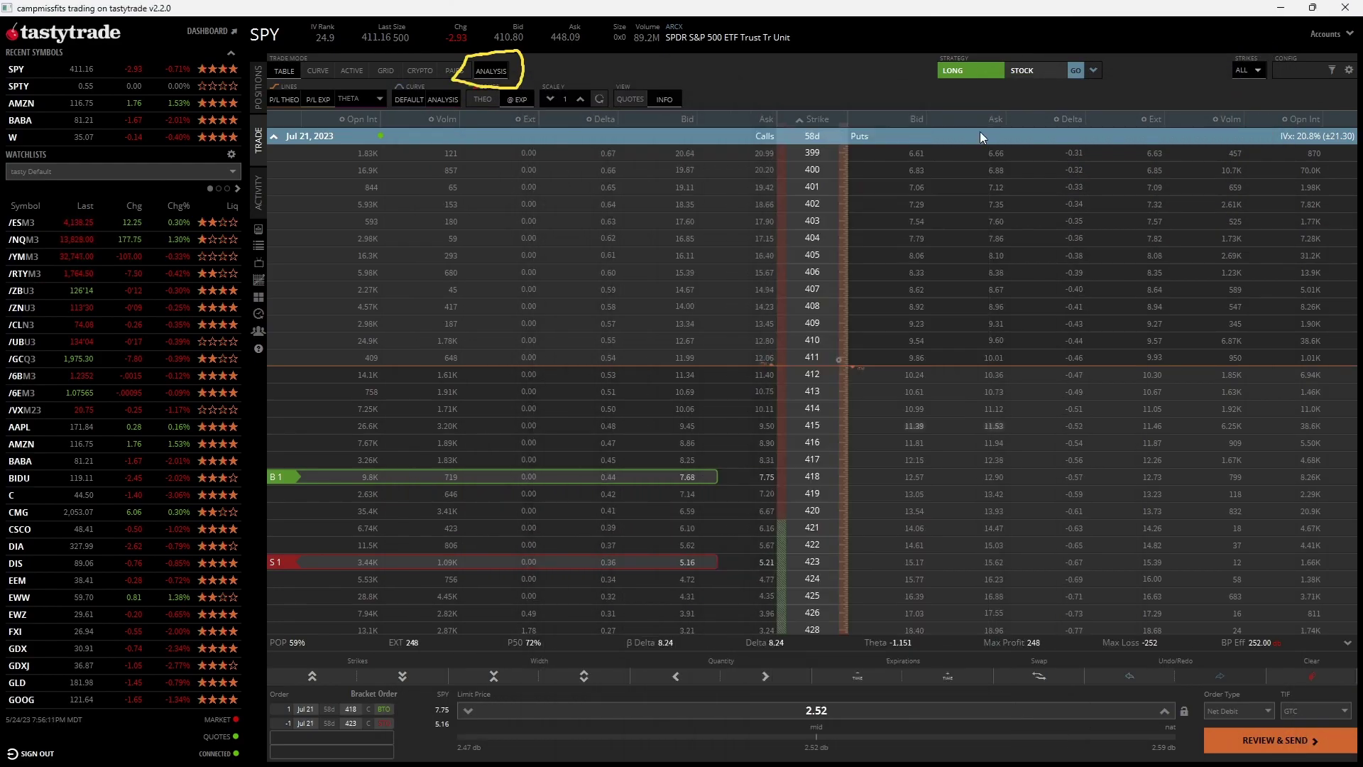
pyautogui.click(1334, 32)
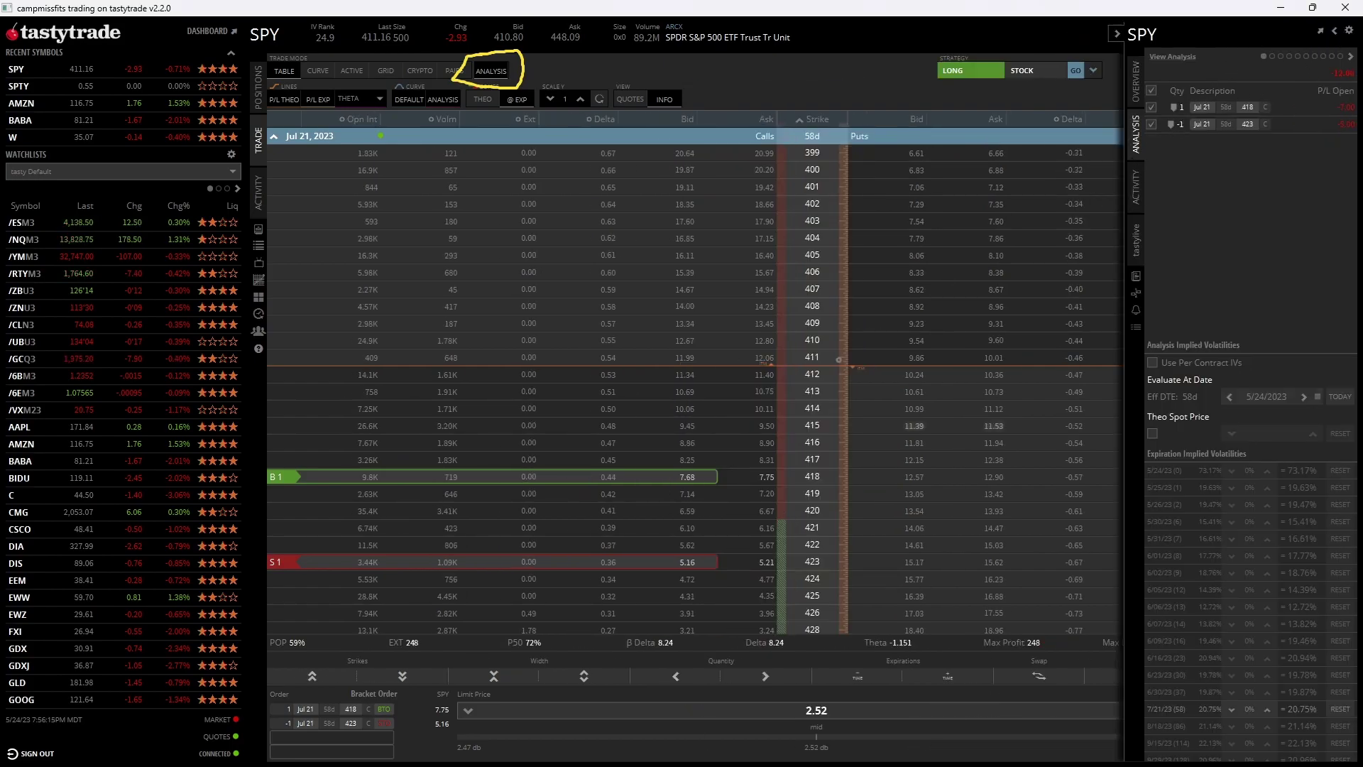
pyautogui.moveTo(603, 59); pyautogui.dragTo(537, 62)
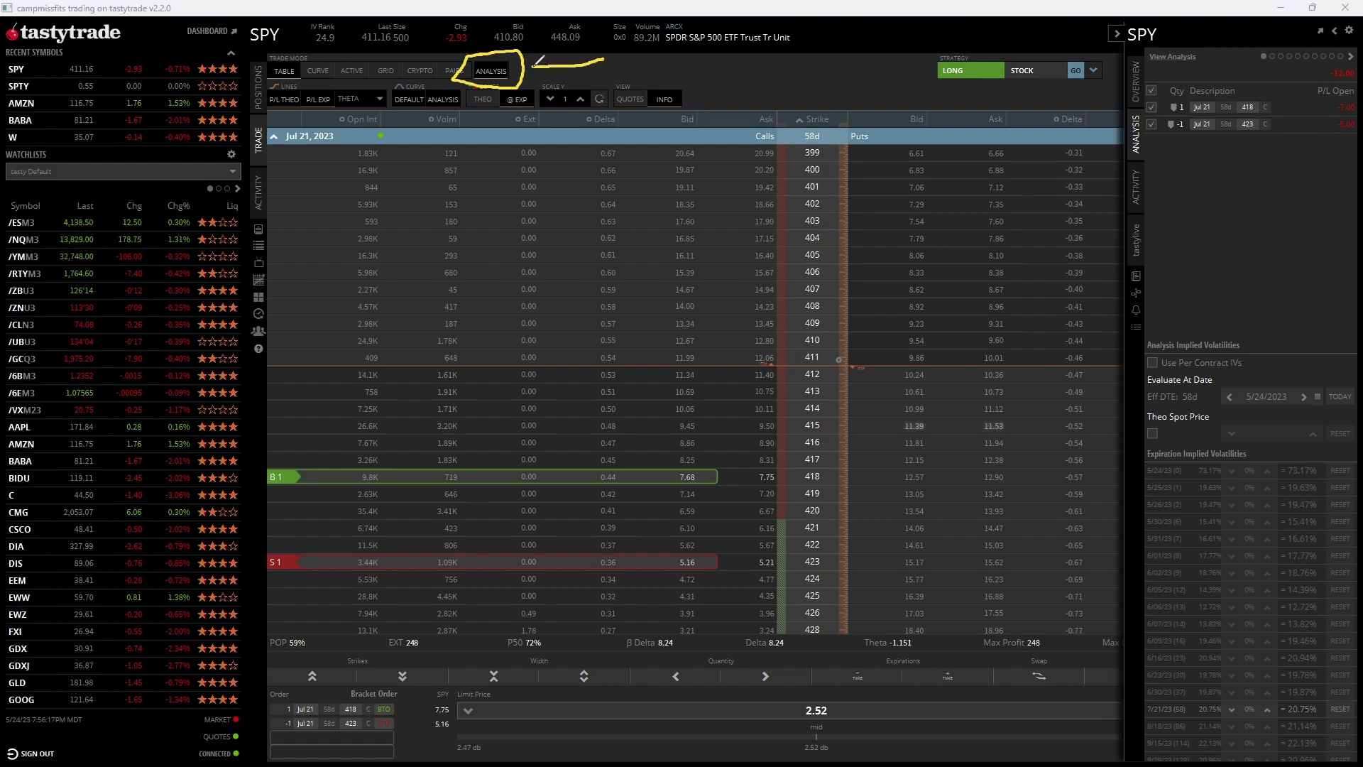
pyautogui.moveTo(1123, 108)
pyautogui.mouseDown()
pyautogui.moveTo(1151, 114)
pyautogui.moveTo(1129, 162)
pyautogui.moveTo(1133, 101)
pyautogui.mouseUp()
pyautogui.moveTo(1237, 147)
pyautogui.mouseDown()
pyautogui.moveTo(1234, 362)
pyautogui.moveTo(1199, 558)
pyautogui.mouseUp()
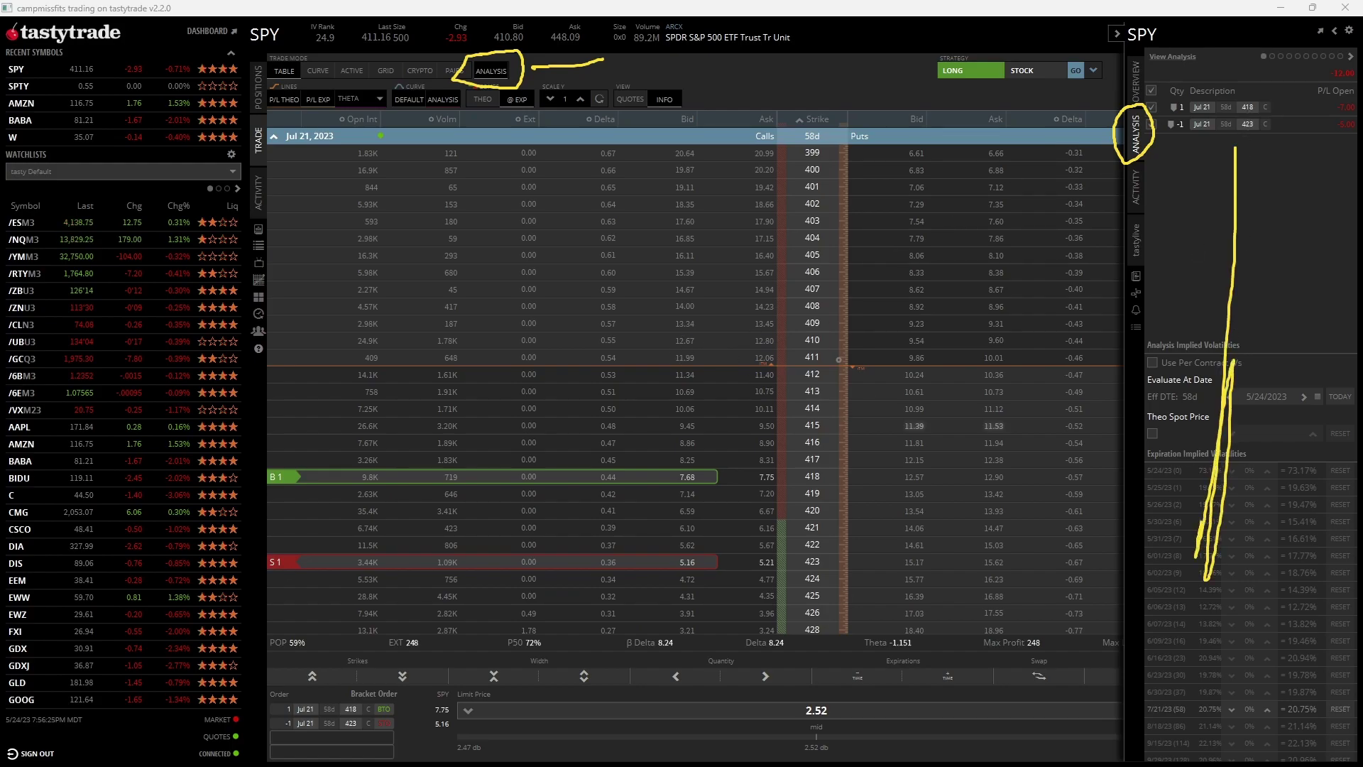
pyautogui.press('Escape')
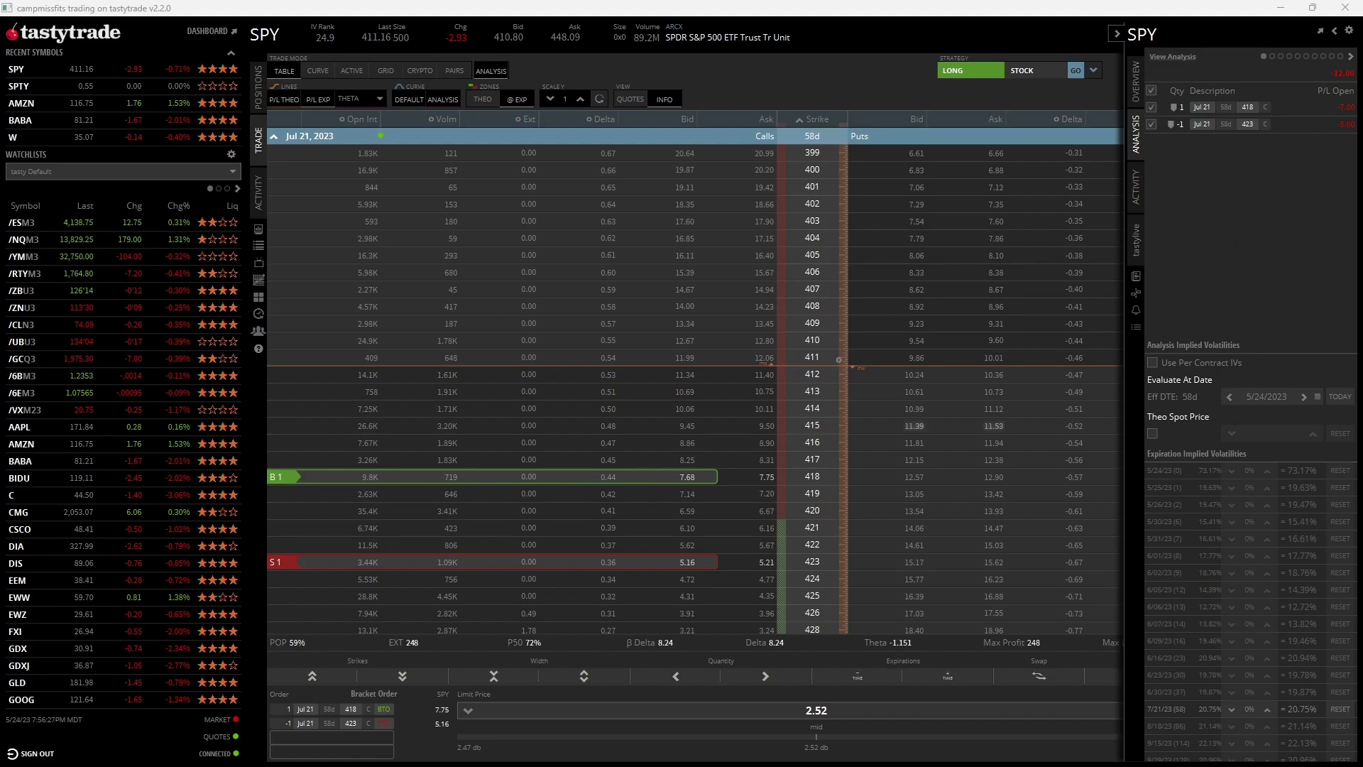
# - Dock the Analysis panel beside the chain, showing 59% POP, max profit 248, max loss -252
pyautogui.click(1334, 32)
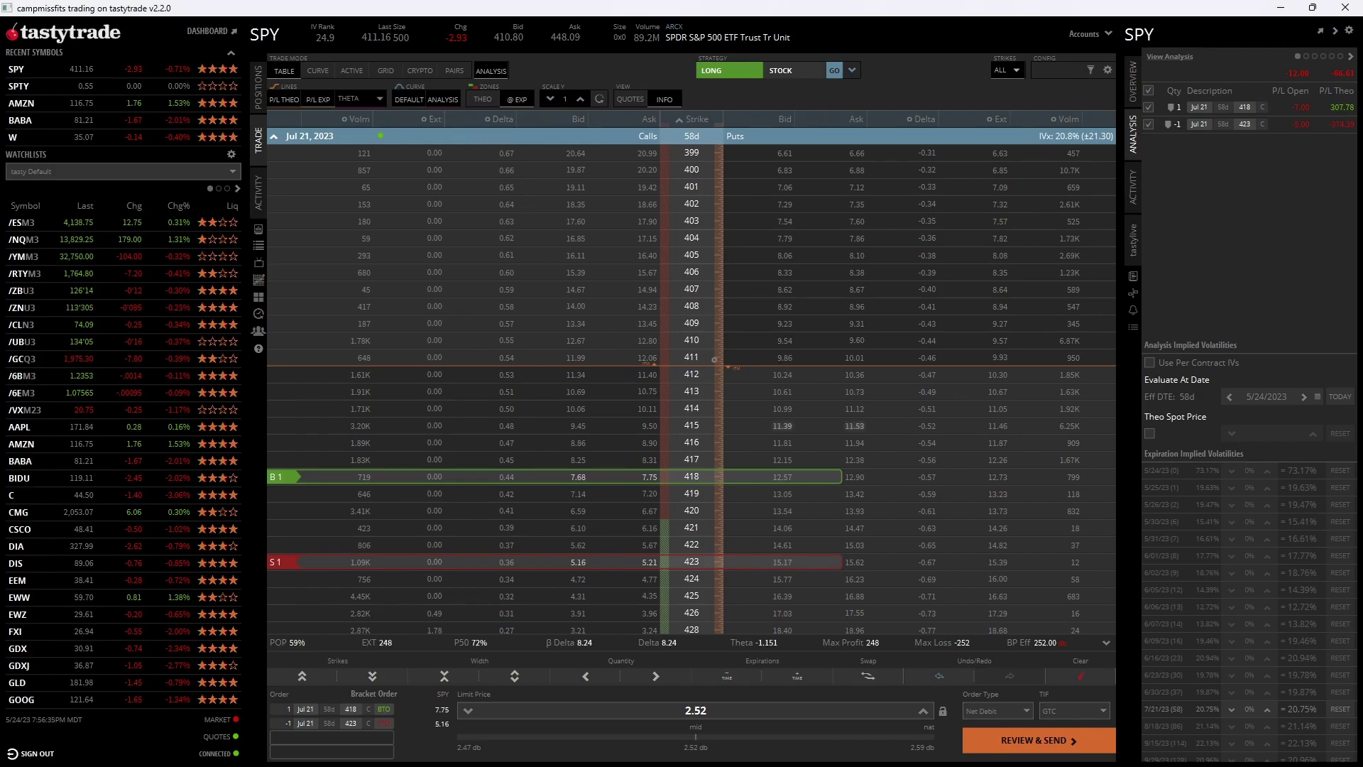
pyautogui.moveTo(599, 209)
pyautogui.mouseDown()
pyautogui.moveTo(845, 260)
pyautogui.moveTo(523, 436)
pyautogui.moveTo(703, 244)
pyautogui.mouseUp()
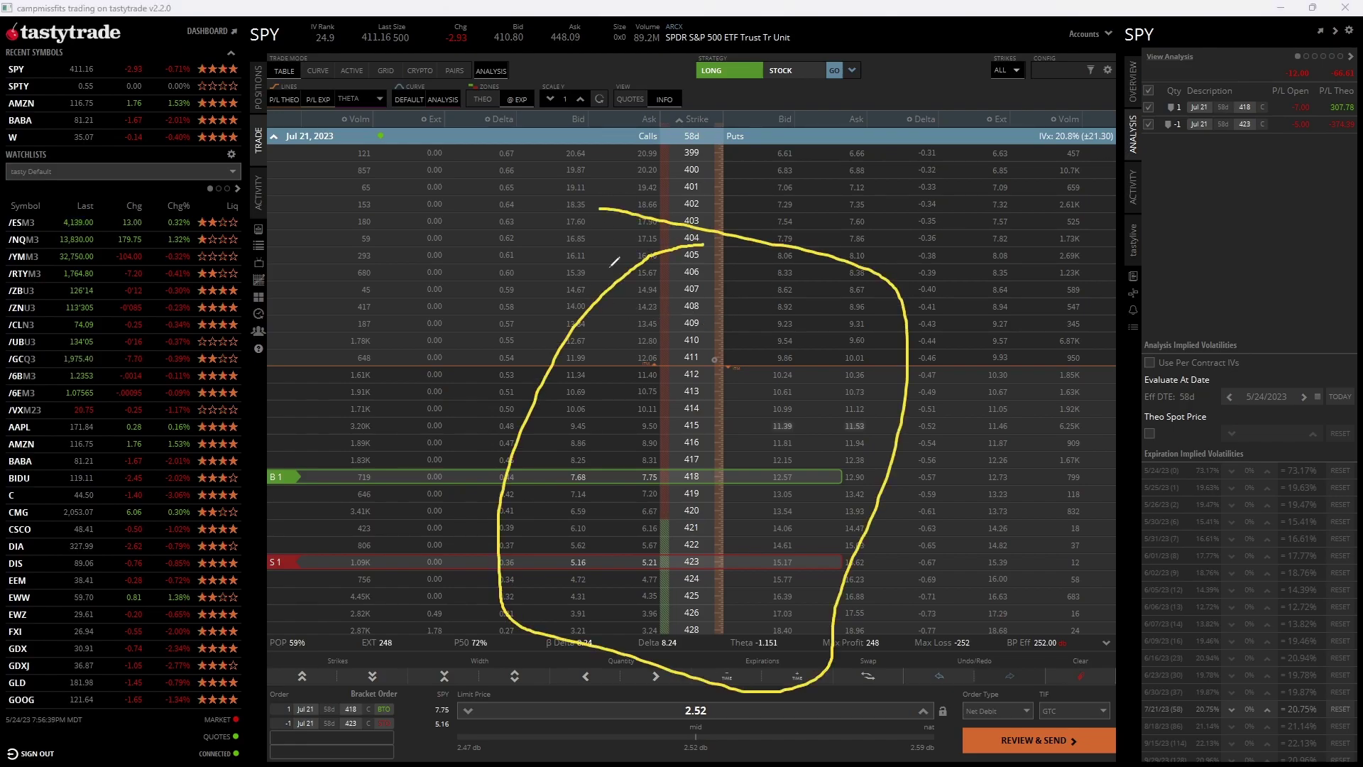
pyautogui.moveTo(973, 182)
pyautogui.mouseDown()
pyautogui.moveTo(919, 274)
pyautogui.moveTo(950, 333)
pyautogui.mouseUp()
pyautogui.moveTo(945, 417); pyautogui.dragTo(946, 436)
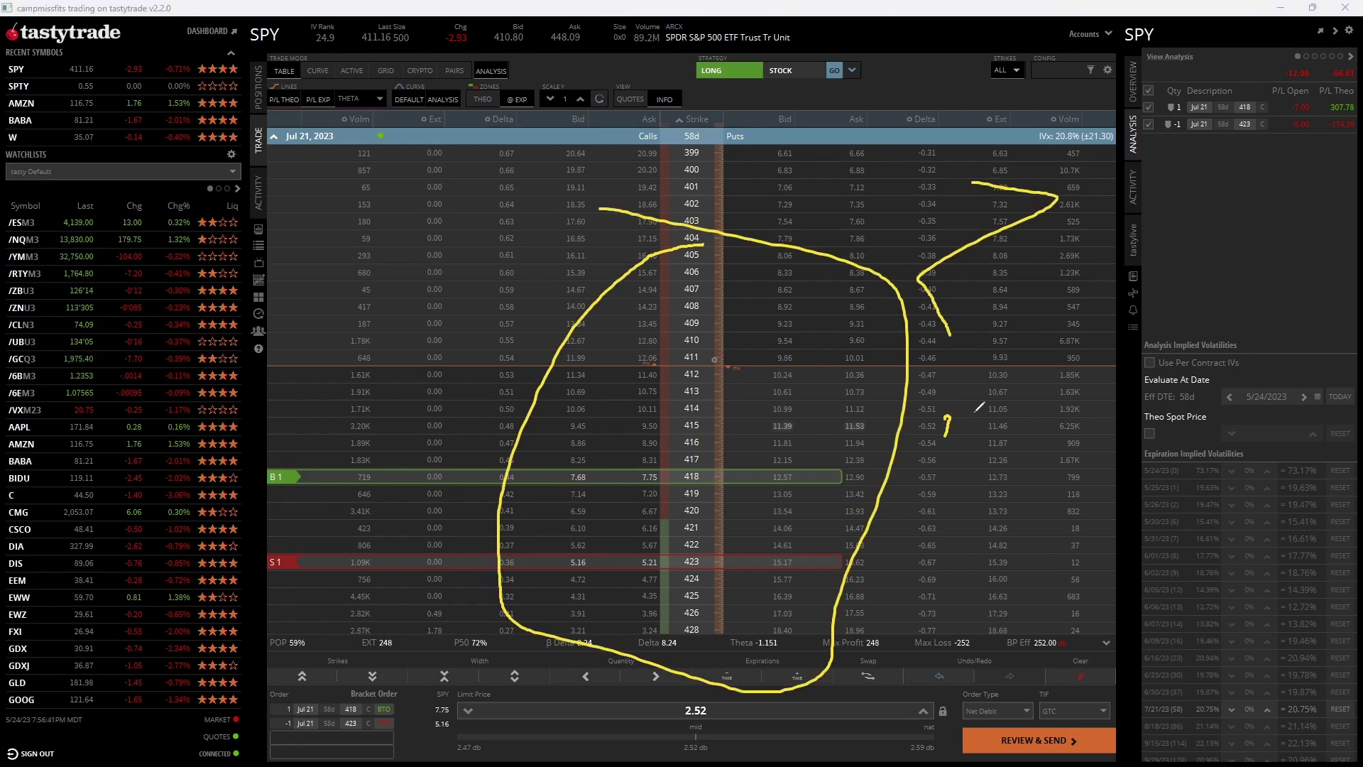
pyautogui.moveTo(647, 83)
pyautogui.mouseDown()
pyautogui.moveTo(674, 67)
pyautogui.moveTo(533, 133)
pyautogui.moveTo(235, 113)
pyautogui.moveTo(640, 61)
pyautogui.mouseUp()
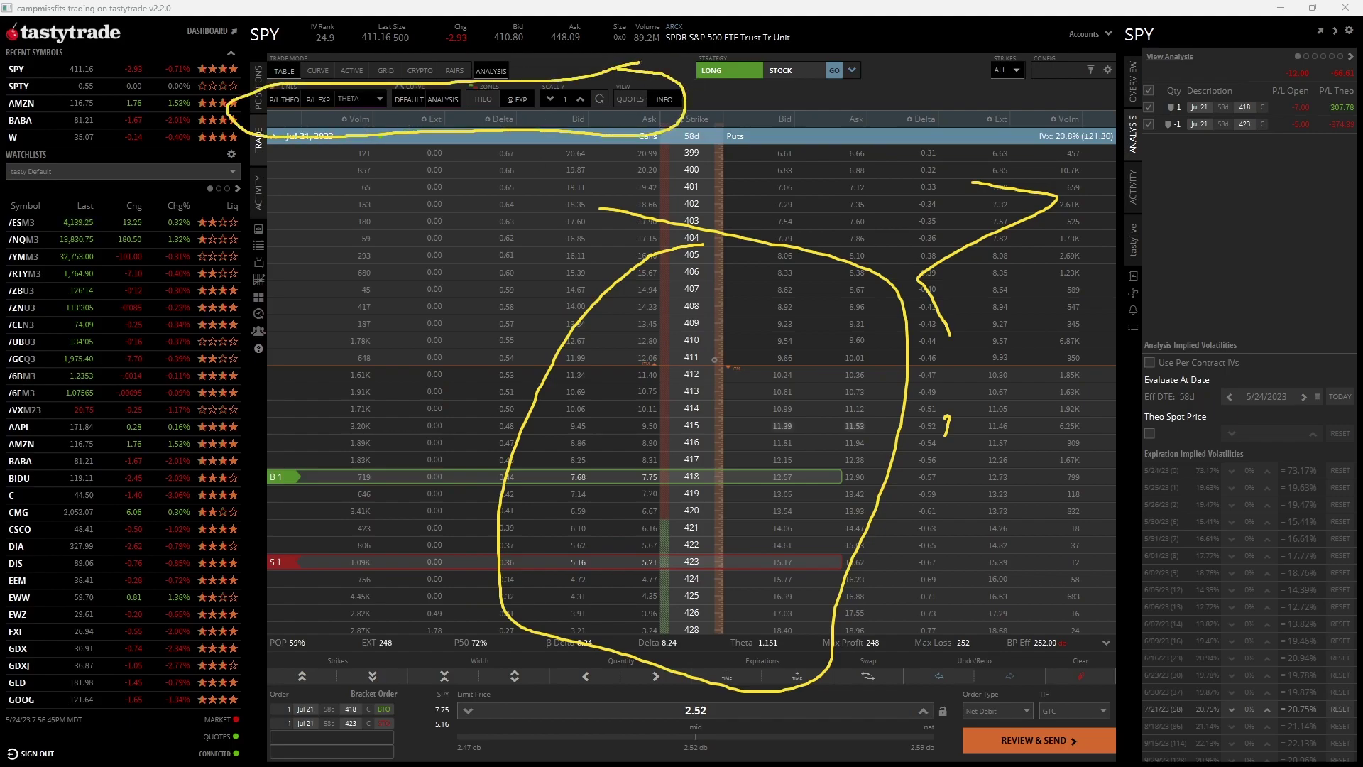
pyautogui.press('Escape')
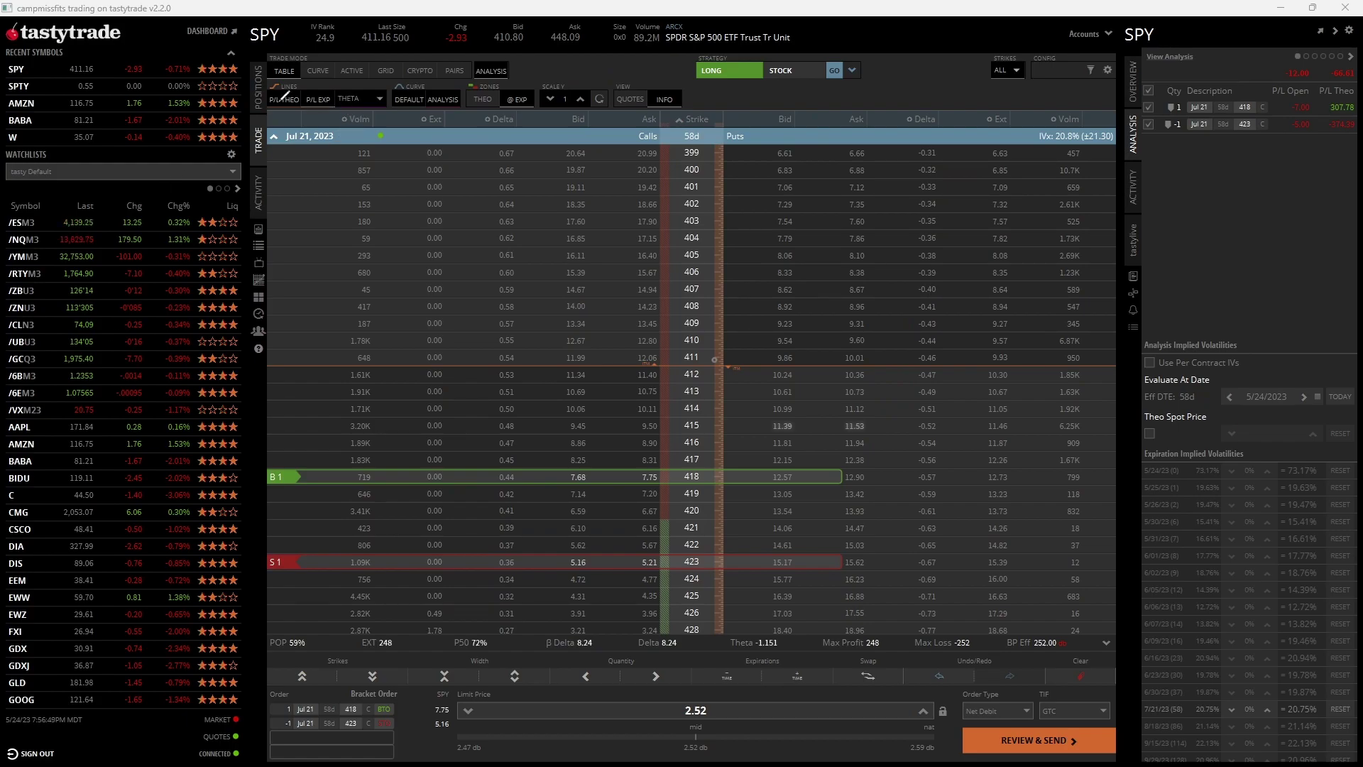
pyautogui.moveTo(303, 59)
pyautogui.mouseDown()
pyautogui.moveTo(332, 57)
pyautogui.moveTo(339, 78)
pyautogui.moveTo(295, 82)
pyautogui.moveTo(296, 58)
pyautogui.moveTo(312, 57)
pyautogui.mouseUp()
pyautogui.press('Escape')
# - Show the 418/423 call spread on the CURVE chart, evaluated at 5/24/2023
pyautogui.click(317, 70)
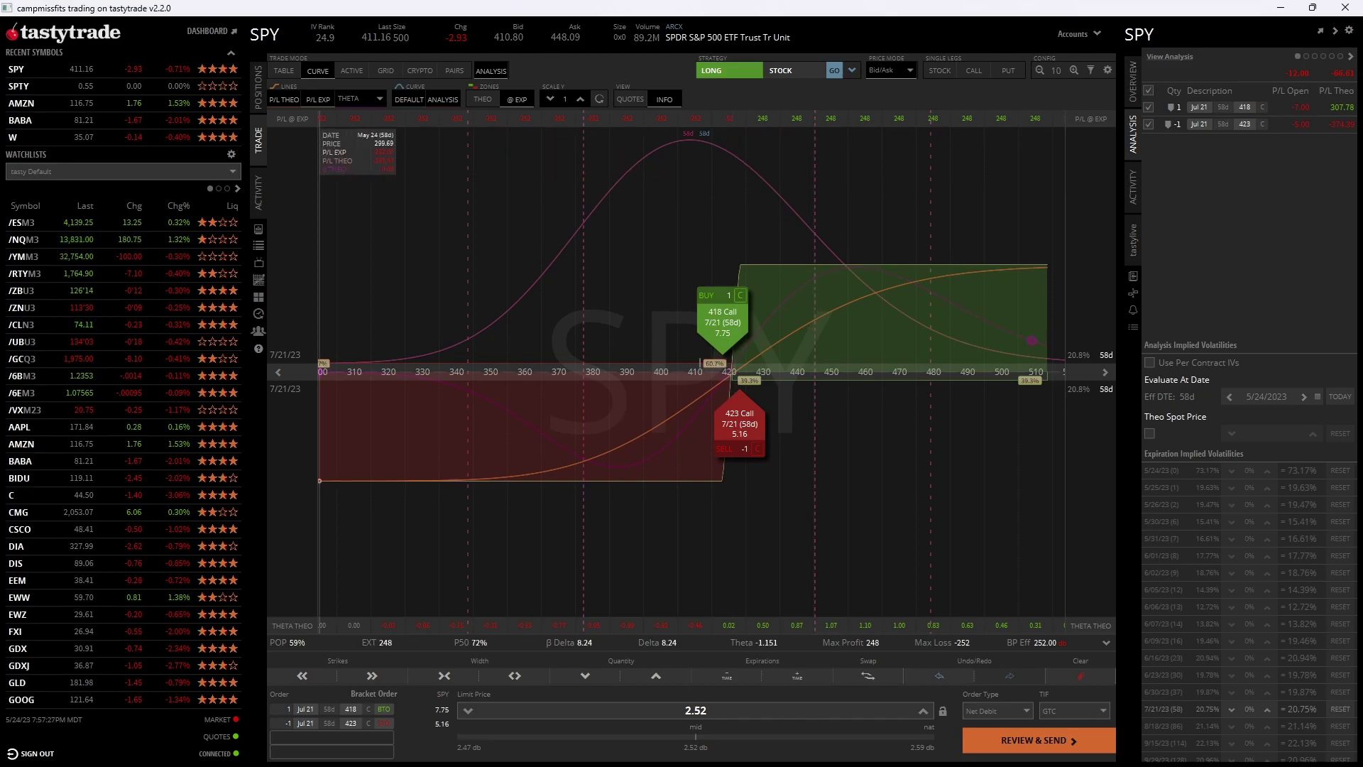
pyautogui.moveTo(360, 12)
pyautogui.mouseDown()
pyautogui.moveTo(474, 36)
pyautogui.moveTo(429, 18)
pyautogui.mouseUp()
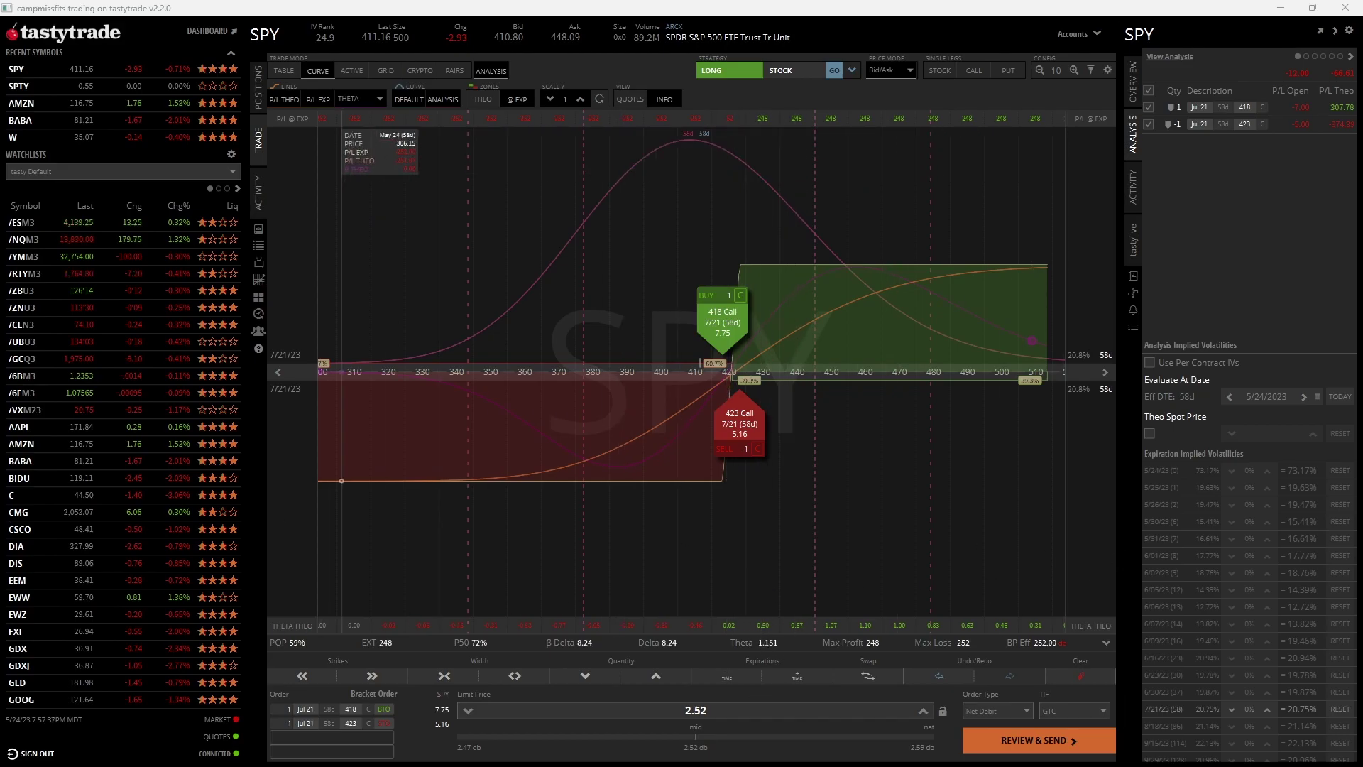
pyautogui.moveTo(1141, 401); pyautogui.dragTo(1248, 407)
pyautogui.moveTo(1136, 407); pyautogui.dragTo(1136, 435)
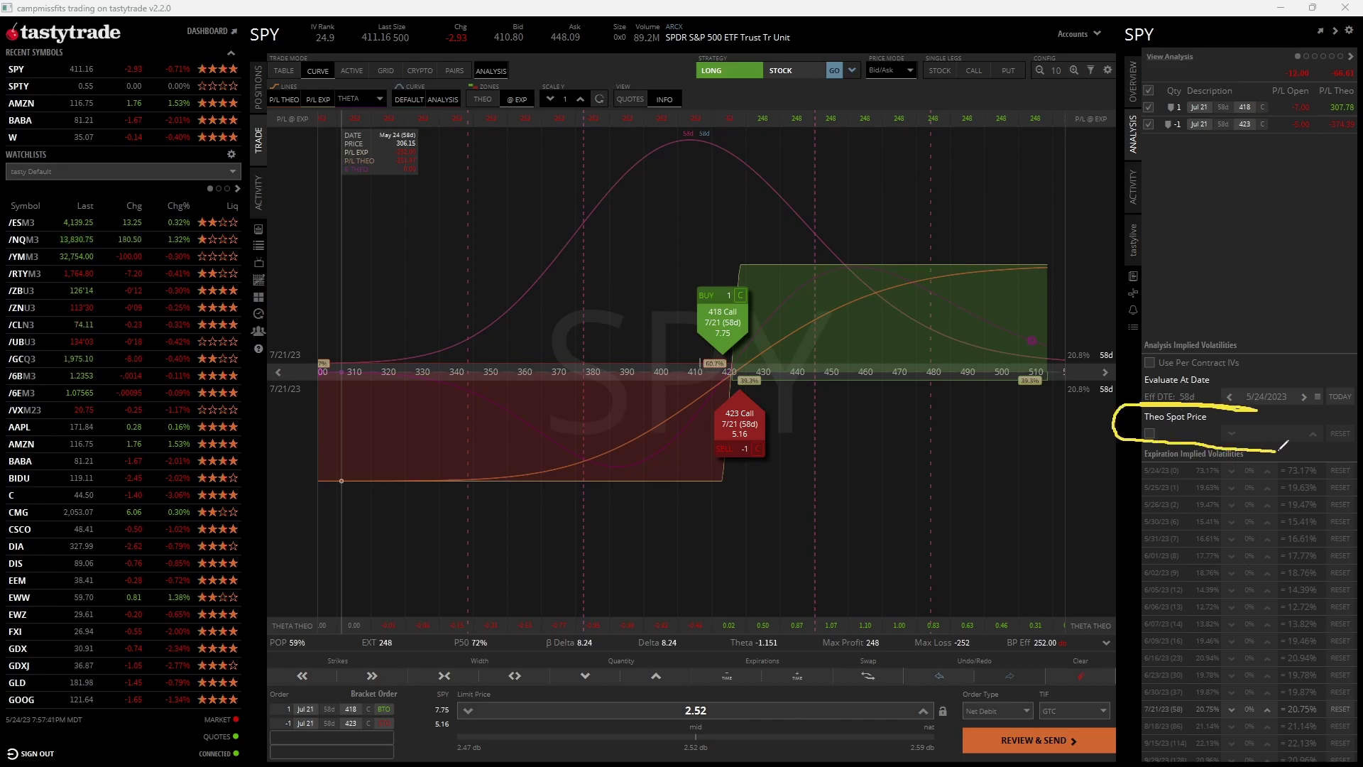
# - Enable Theo Spot Price and set it to 430
pyautogui.moveTo(1340, 446)
pyautogui.mouseDown()
pyautogui.moveTo(1353, 423)
pyautogui.moveTo(1255, 403)
pyautogui.mouseUp()
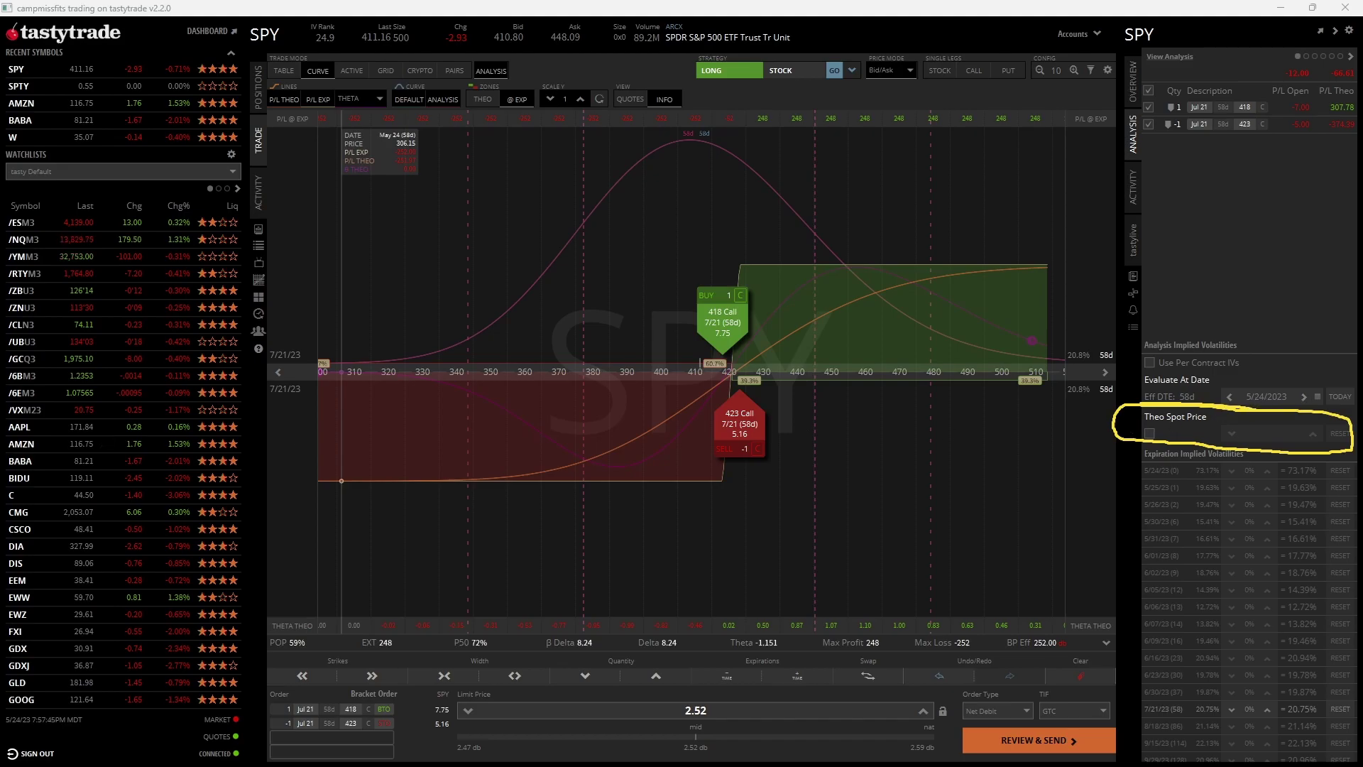
pyautogui.click(1149, 433)
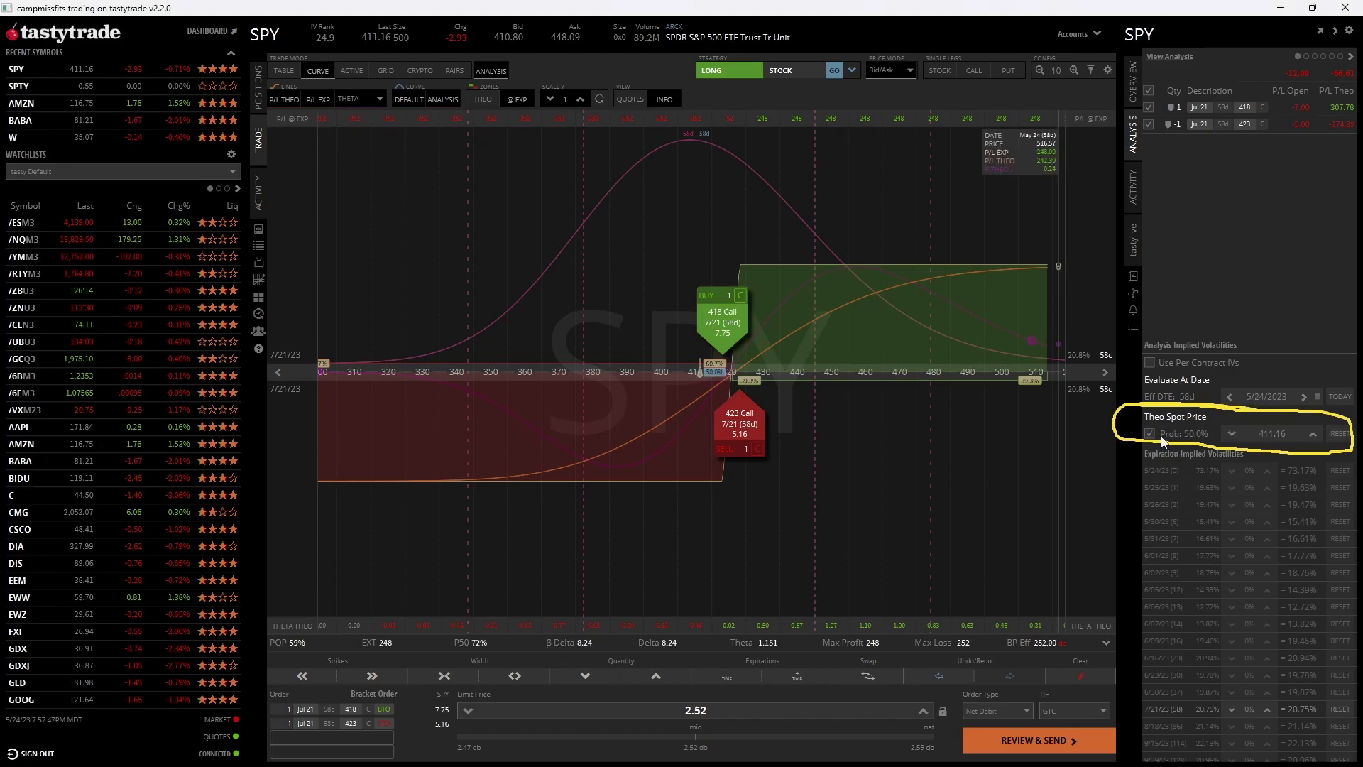
pyautogui.moveTo(1296, 436); pyautogui.dragTo(1255, 433)
pyautogui.write('430')
pyautogui.press('Return')
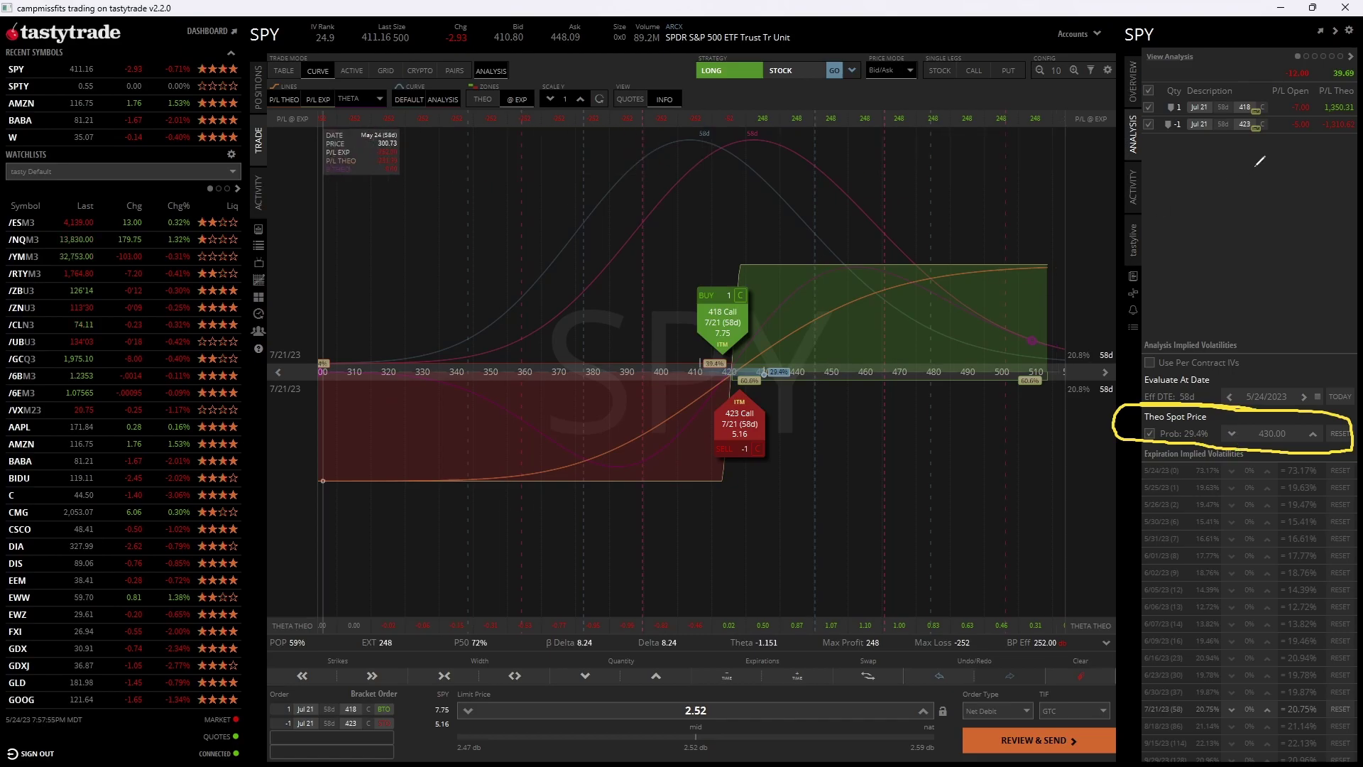
# - Move the theoretical spot through levels like 352 and 463, ending at 457.00
pyautogui.moveTo(1322, 54)
pyautogui.mouseDown()
pyautogui.moveTo(1338, 54)
pyautogui.moveTo(1332, 81)
pyautogui.mouseUp()
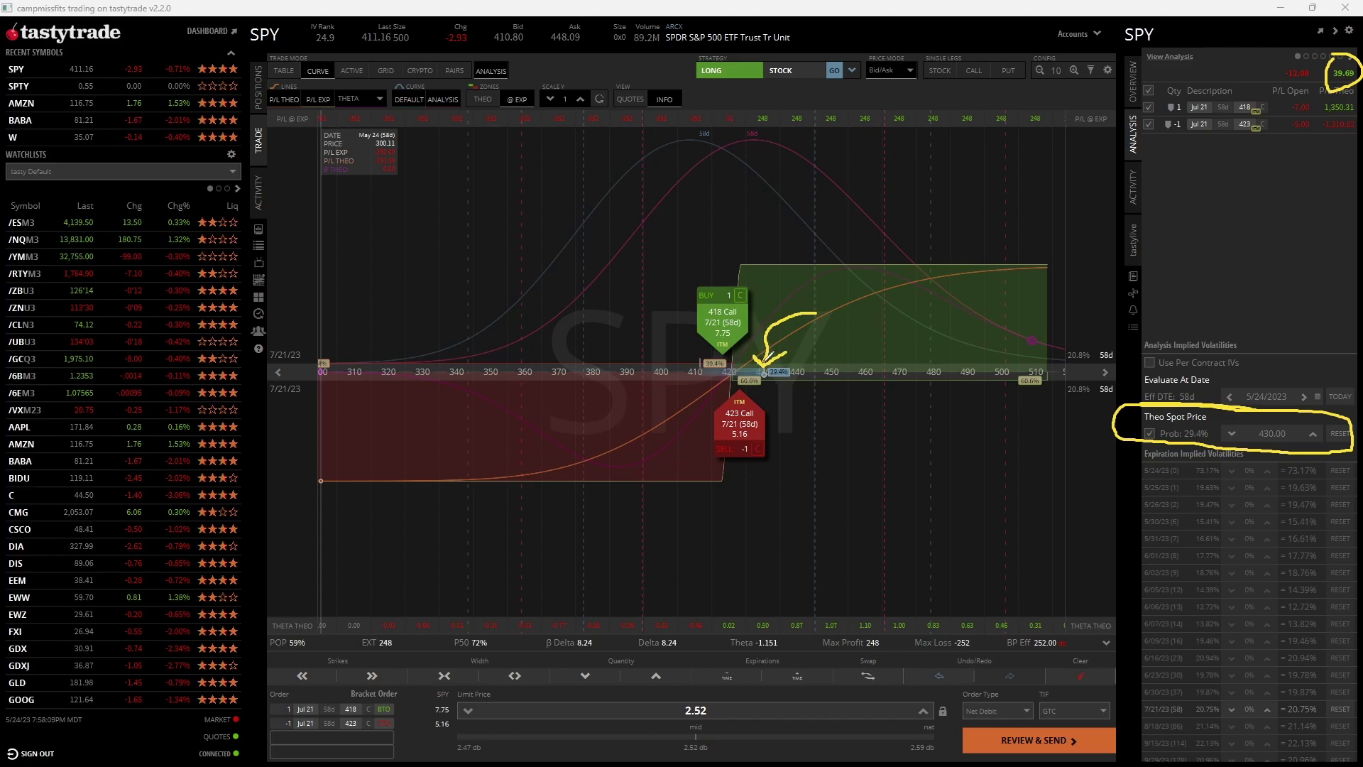
pyautogui.moveTo(761, 372); pyautogui.dragTo(1096, 364)
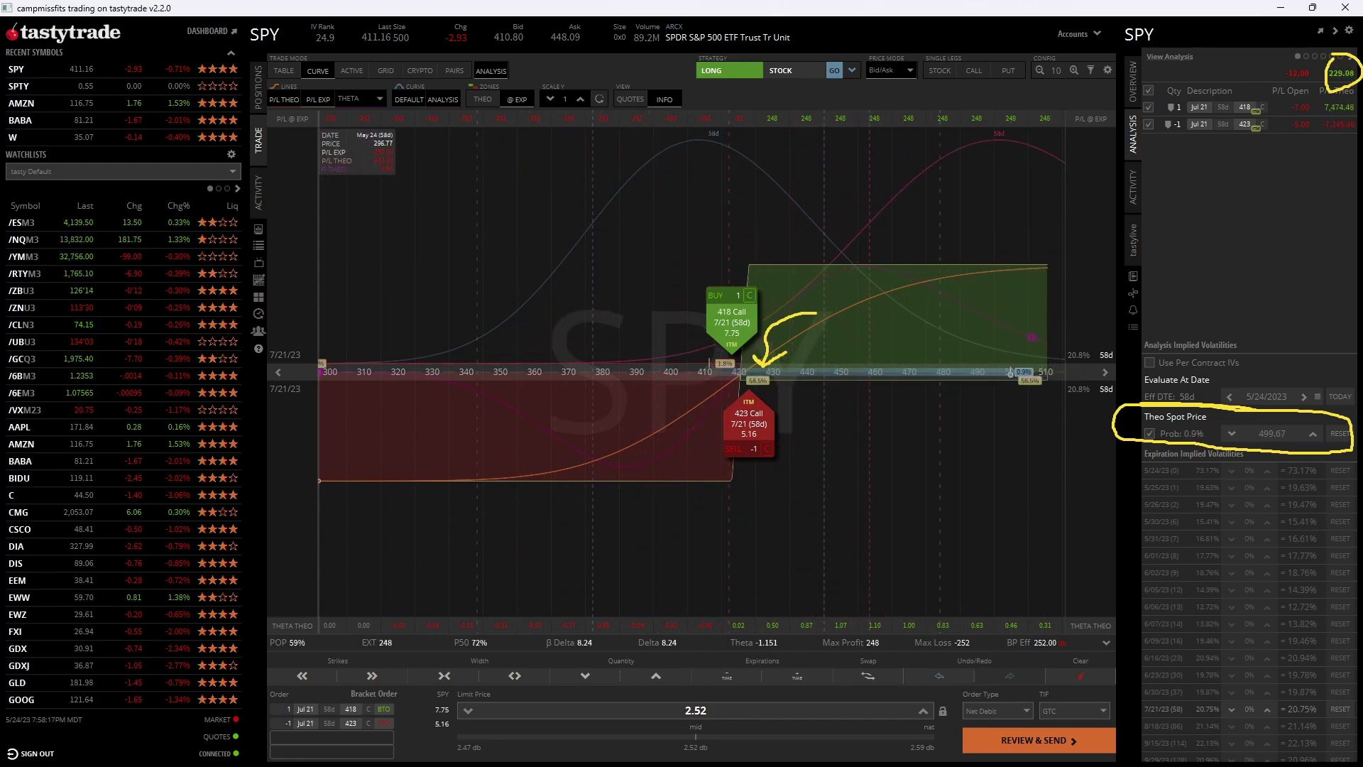
pyautogui.moveTo(1200, 252)
pyautogui.mouseDown()
pyautogui.moveTo(1241, 183)
pyautogui.moveTo(1333, 86)
pyautogui.mouseUp()
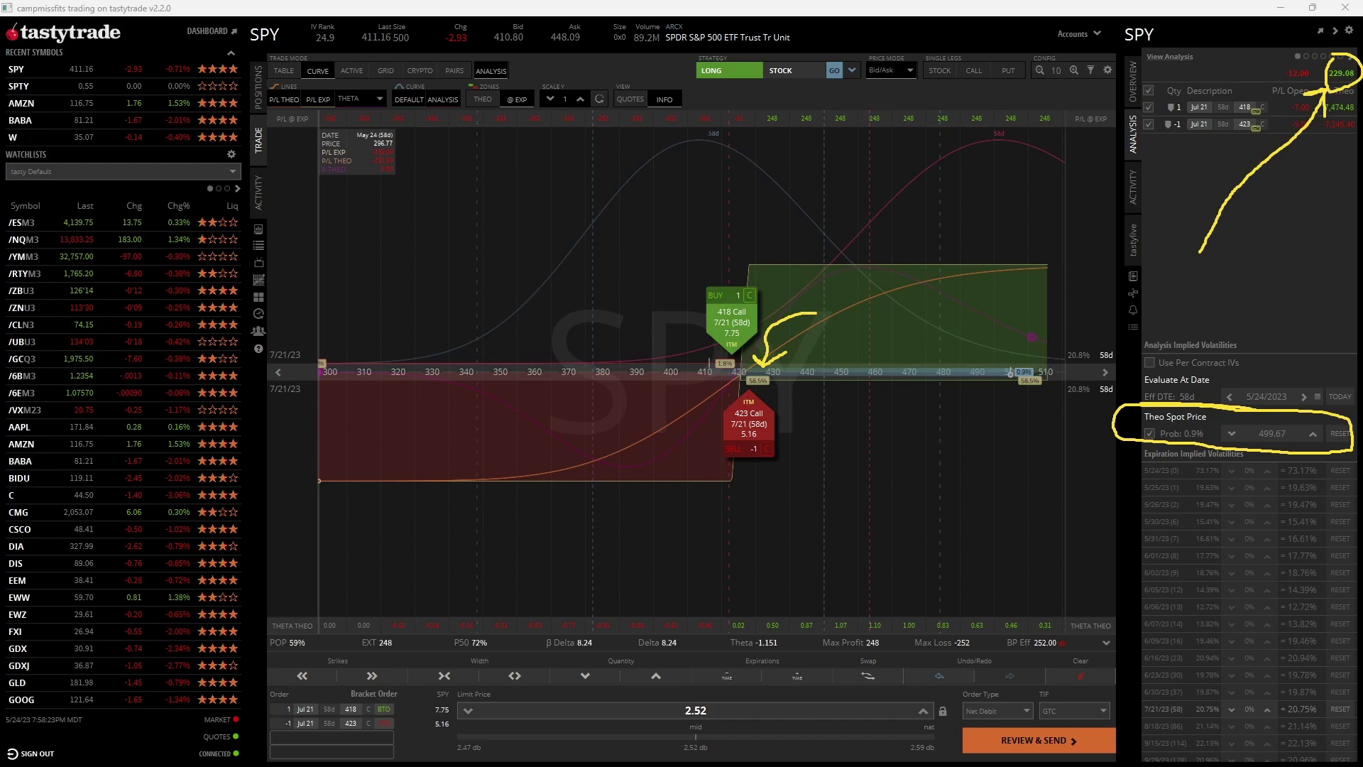
pyautogui.moveTo(1011, 374)
pyautogui.mouseDown()
pyautogui.moveTo(649, 389)
pyautogui.moveTo(508, 374)
pyautogui.mouseUp()
pyautogui.moveTo(396, 382)
pyautogui.mouseDown()
pyautogui.moveTo(341, 377)
pyautogui.moveTo(954, 380)
pyautogui.moveTo(636, 389)
pyautogui.moveTo(848, 395)
pyautogui.mouseUp()
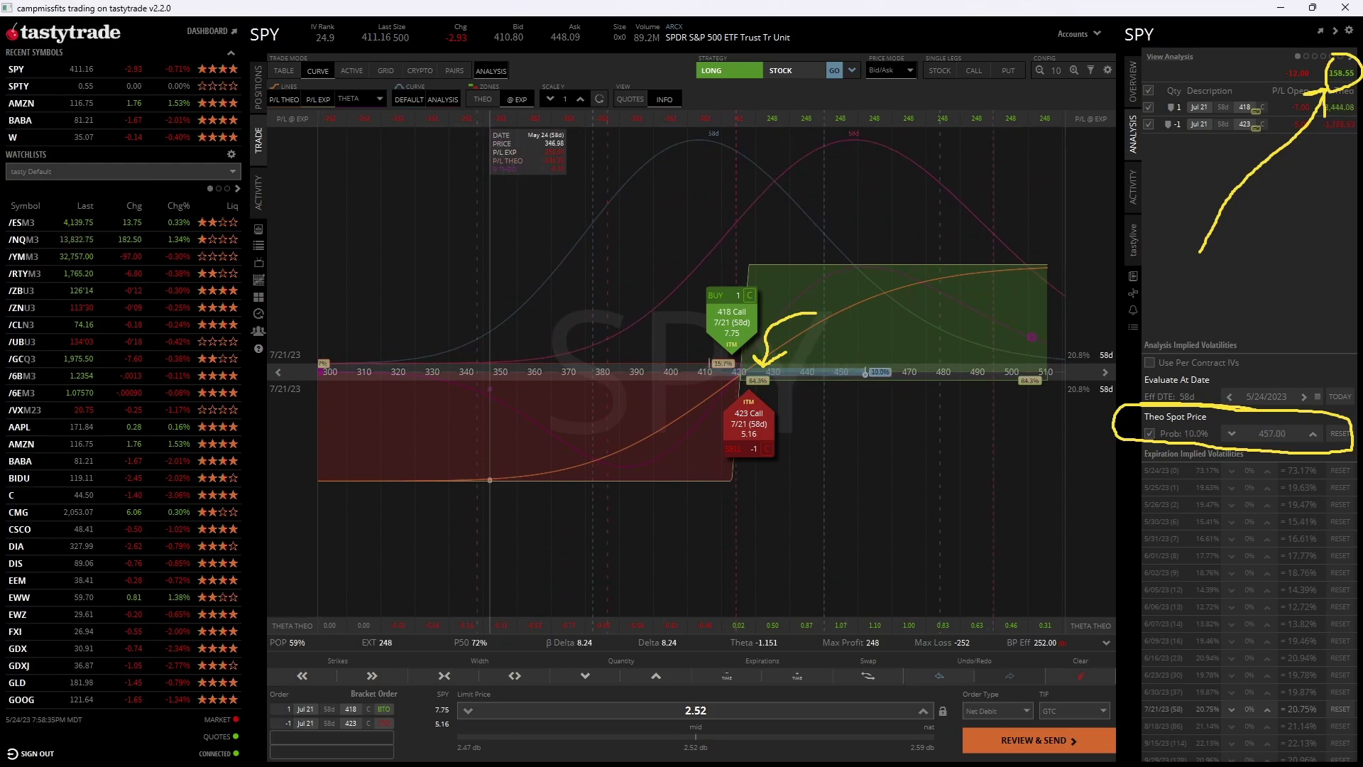
pyautogui.press('Escape')
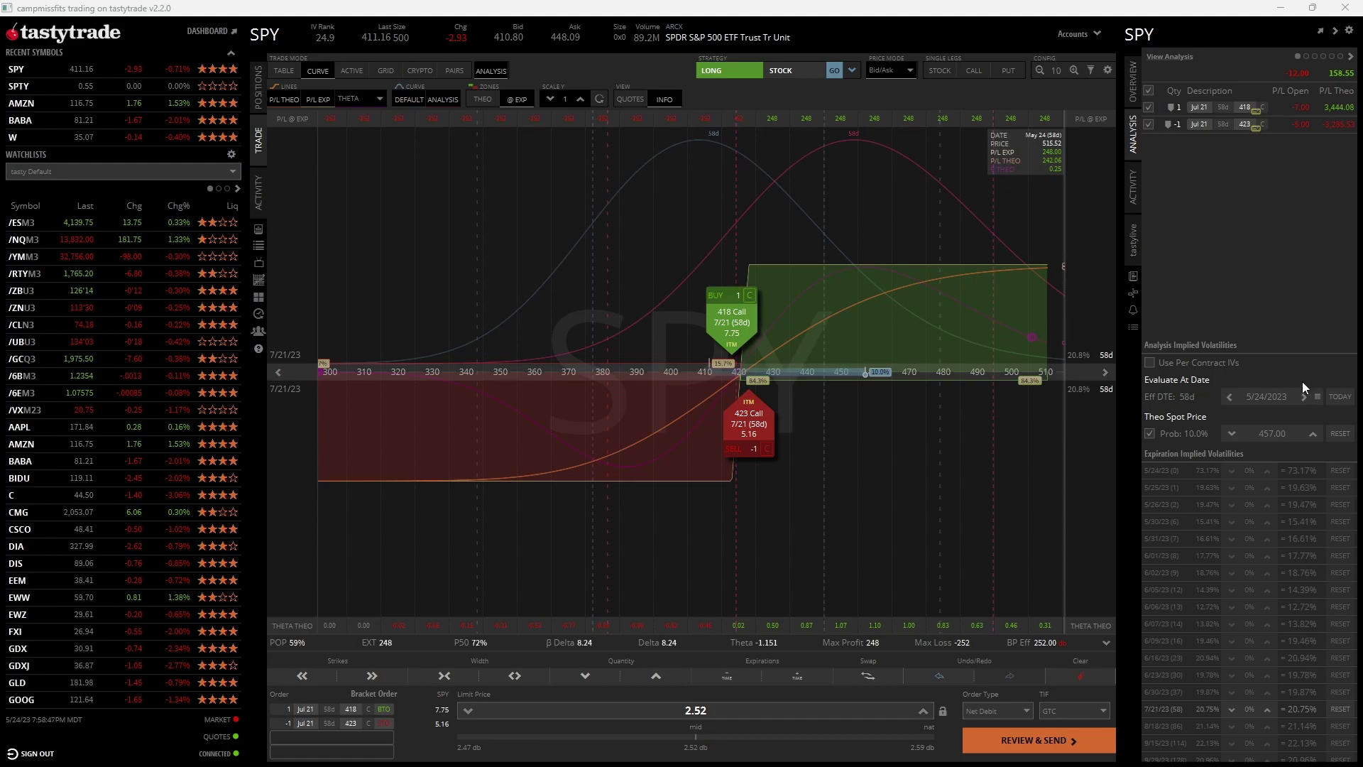
# - Evaluate the spread as of June 30, 2023 with a 430 theoretical spot
pyautogui.click(1316, 396)
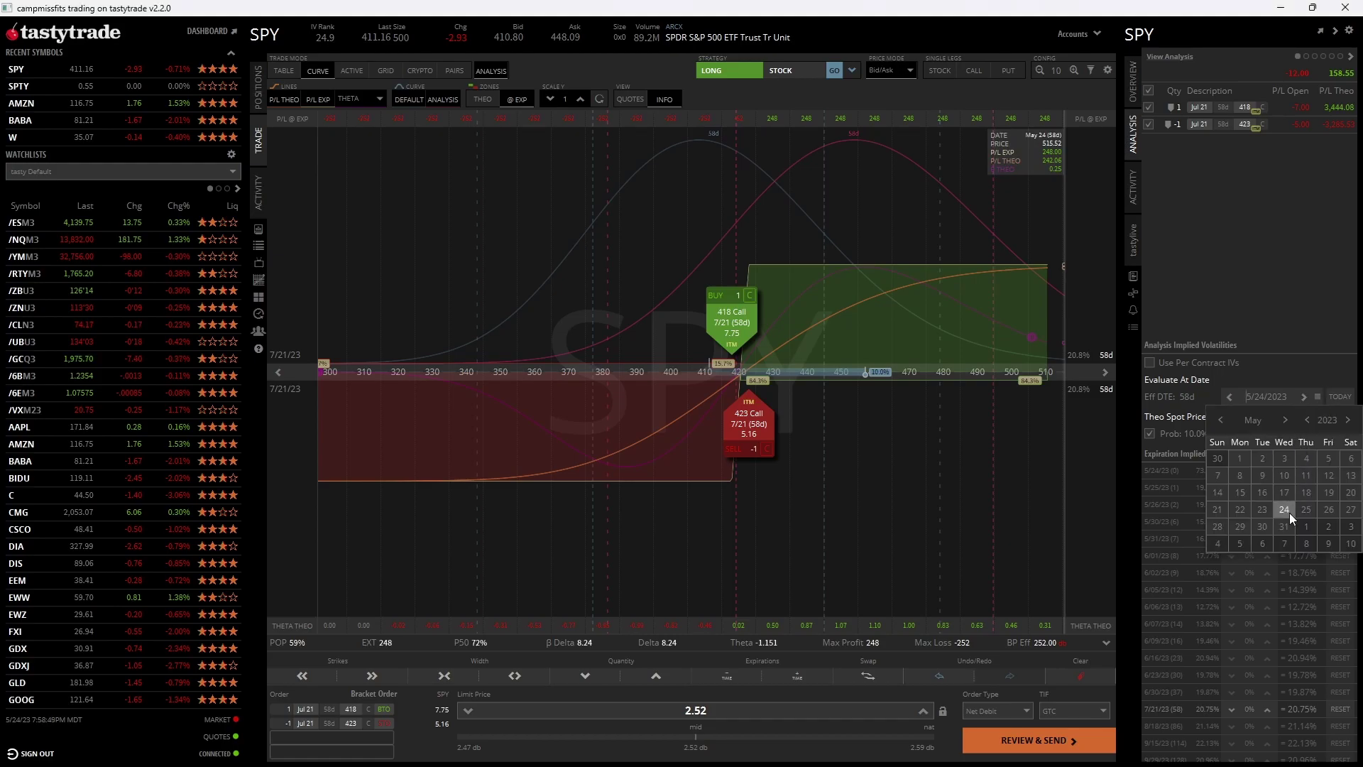
pyautogui.click(1285, 419)
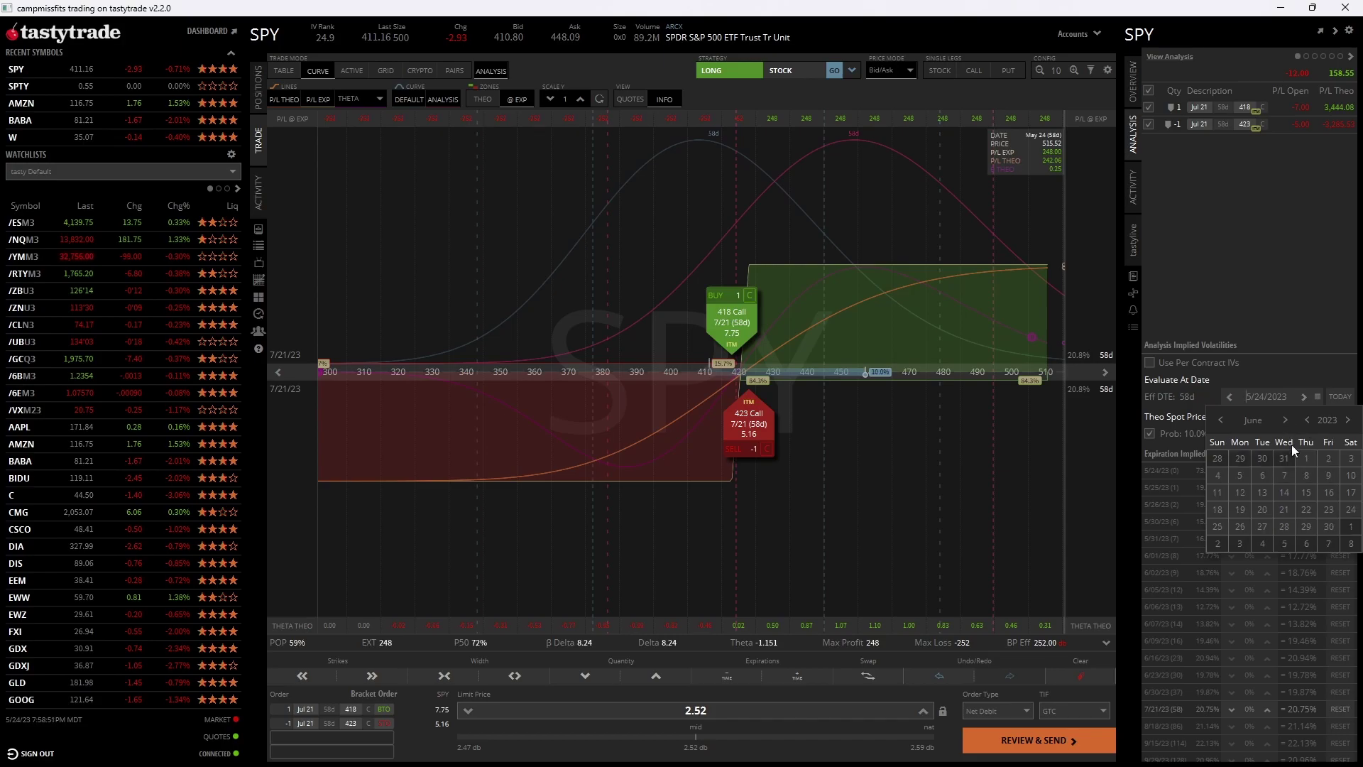
pyautogui.click(1329, 528)
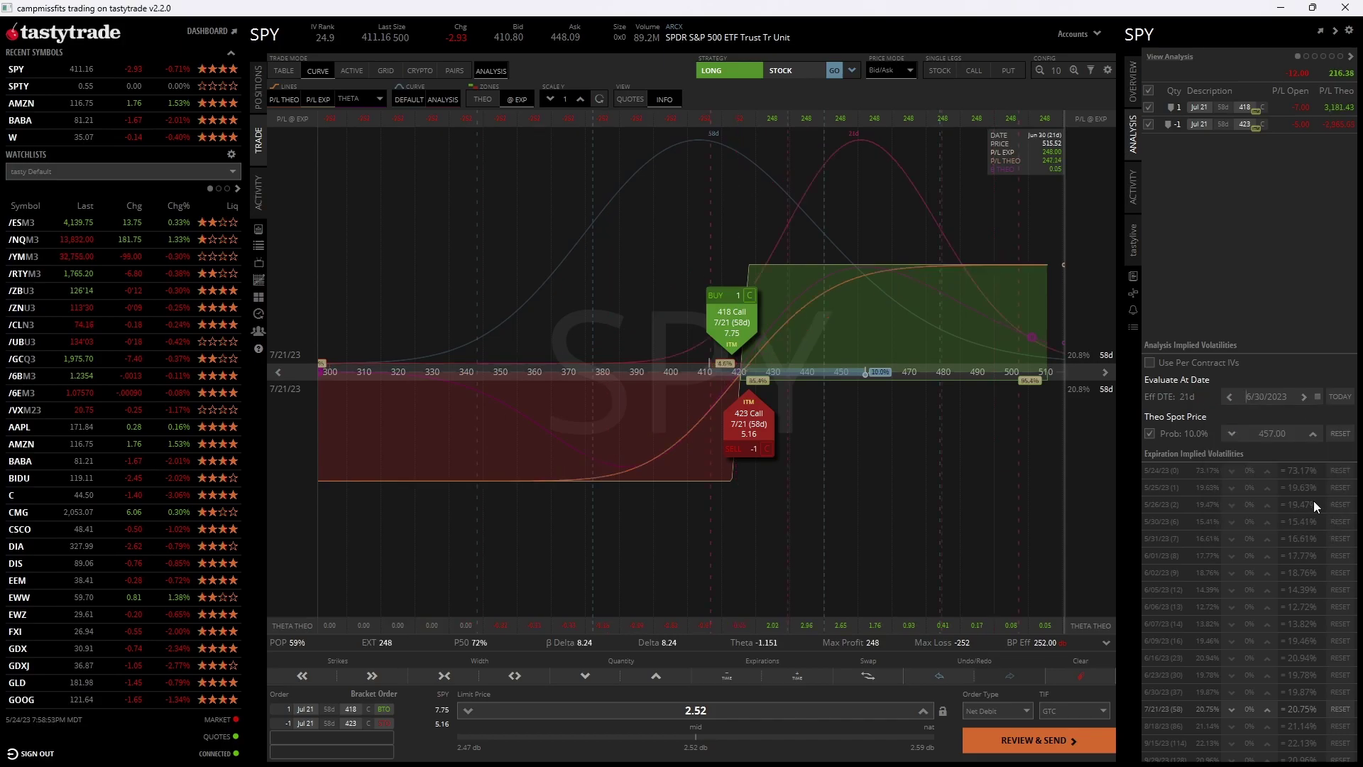
pyautogui.click(1287, 436)
pyautogui.write('430')
pyautogui.press('Return')
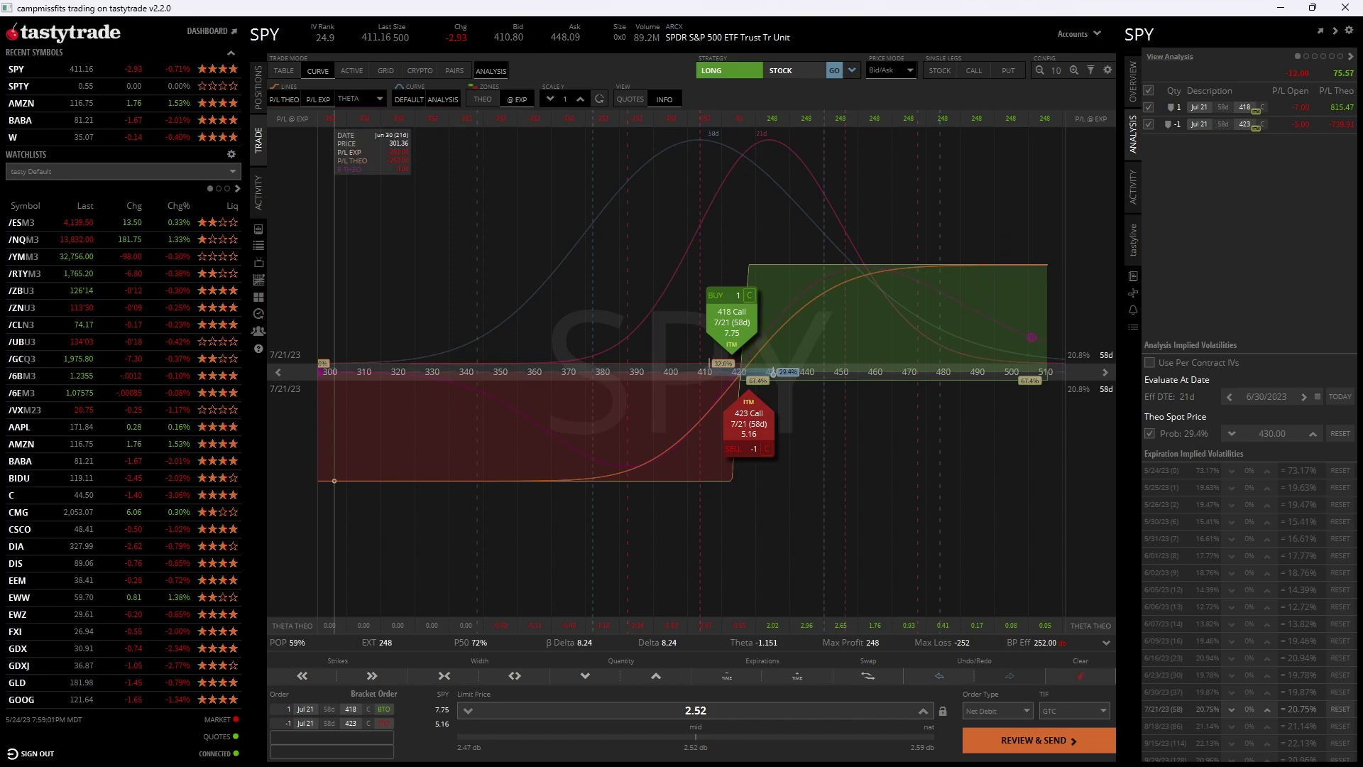
pyautogui.moveTo(1325, 57)
pyautogui.mouseDown()
pyautogui.moveTo(1351, 47)
pyautogui.moveTo(1332, 57)
pyautogui.mouseUp()
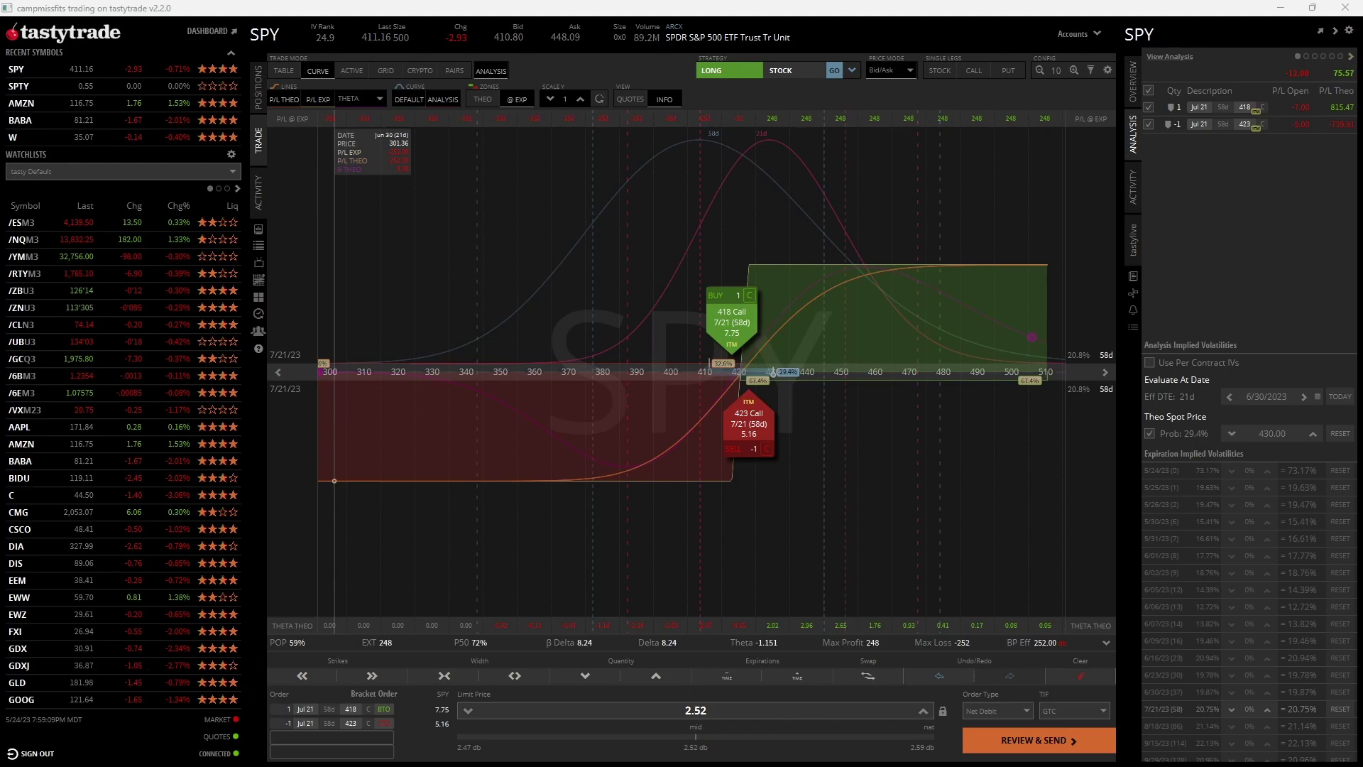
pyautogui.moveTo(840, 625)
pyautogui.mouseDown()
pyautogui.moveTo(820, 633)
pyautogui.moveTo(849, 619)
pyautogui.mouseUp()
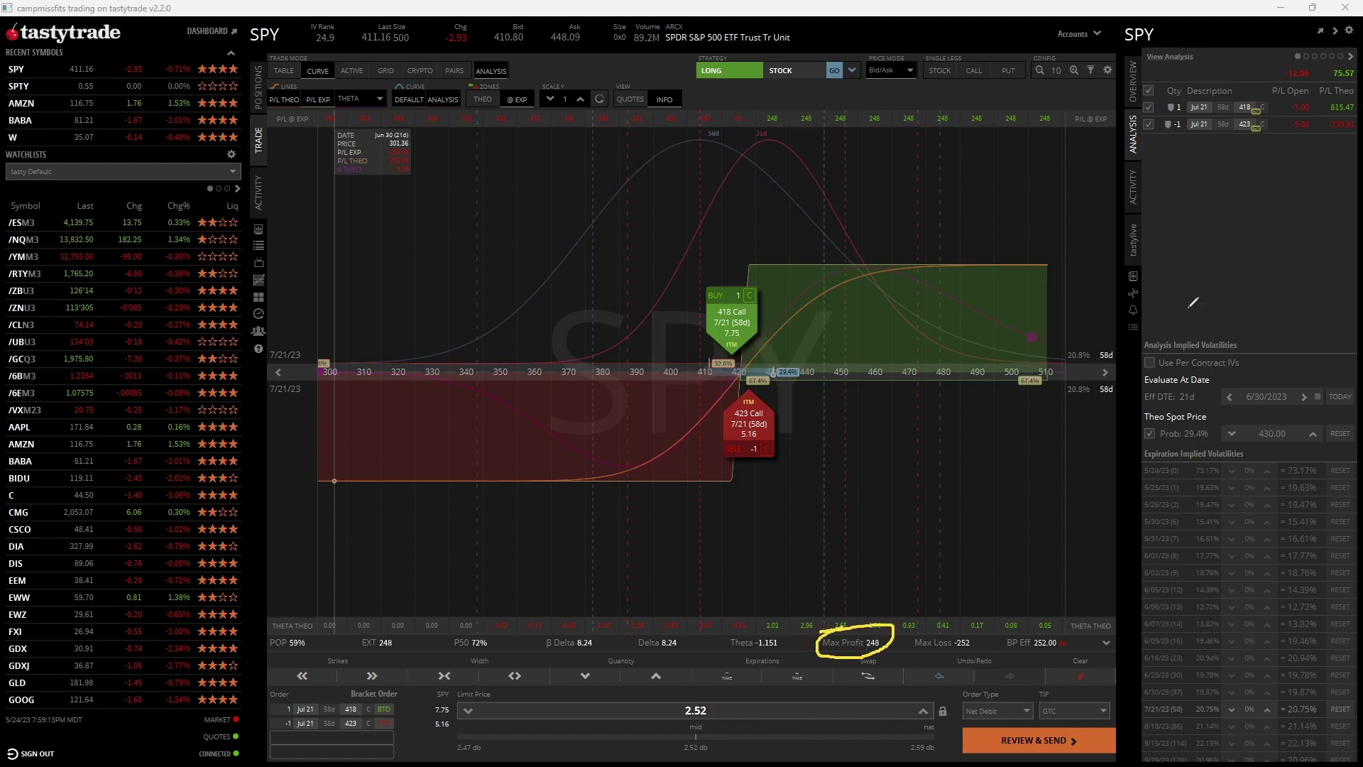
pyautogui.moveTo(1314, 55)
pyautogui.mouseDown()
pyautogui.moveTo(1357, 63)
pyautogui.moveTo(1349, 101)
pyautogui.mouseUp()
pyautogui.press('Escape')
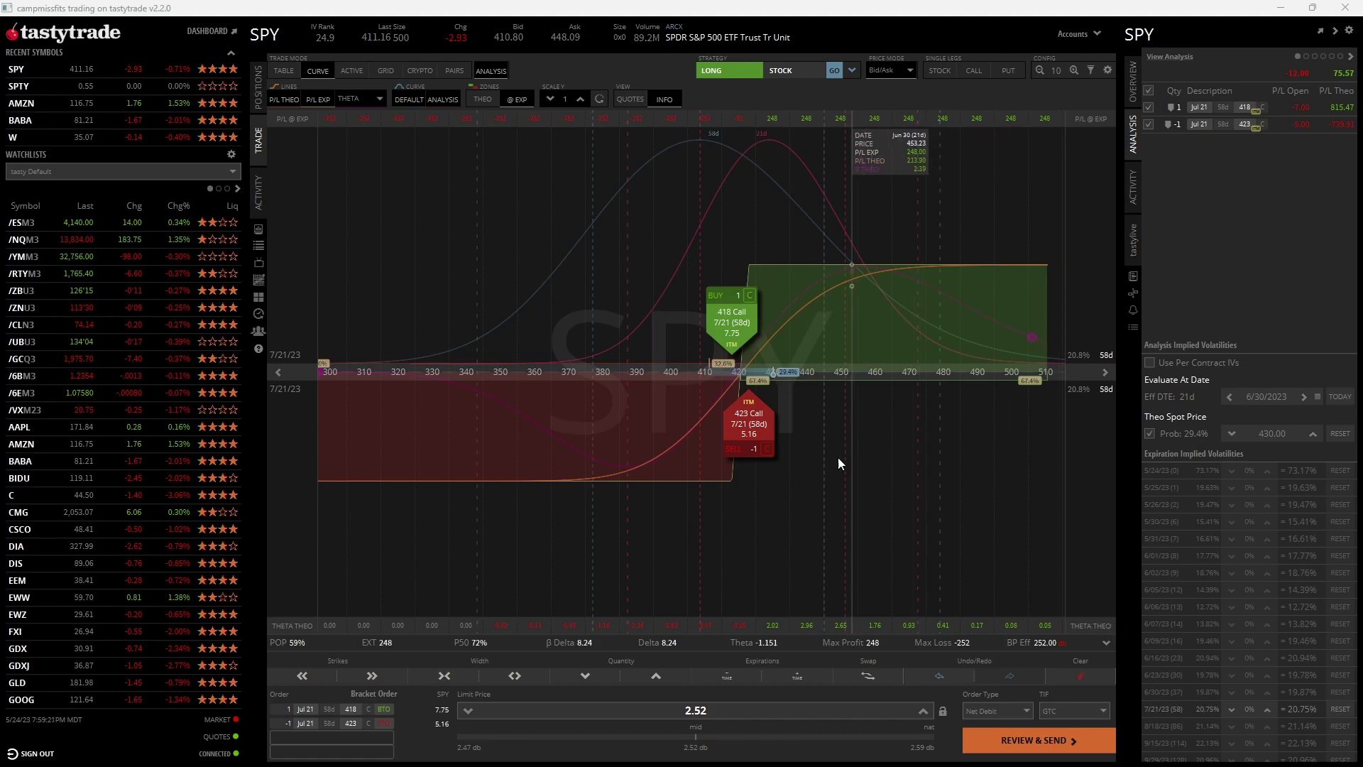
# - Evaluate at May 31, 2023, moving the theoretical spot to about 442, then 497.5
pyautogui.moveTo(772, 373); pyautogui.dragTo(903, 499)
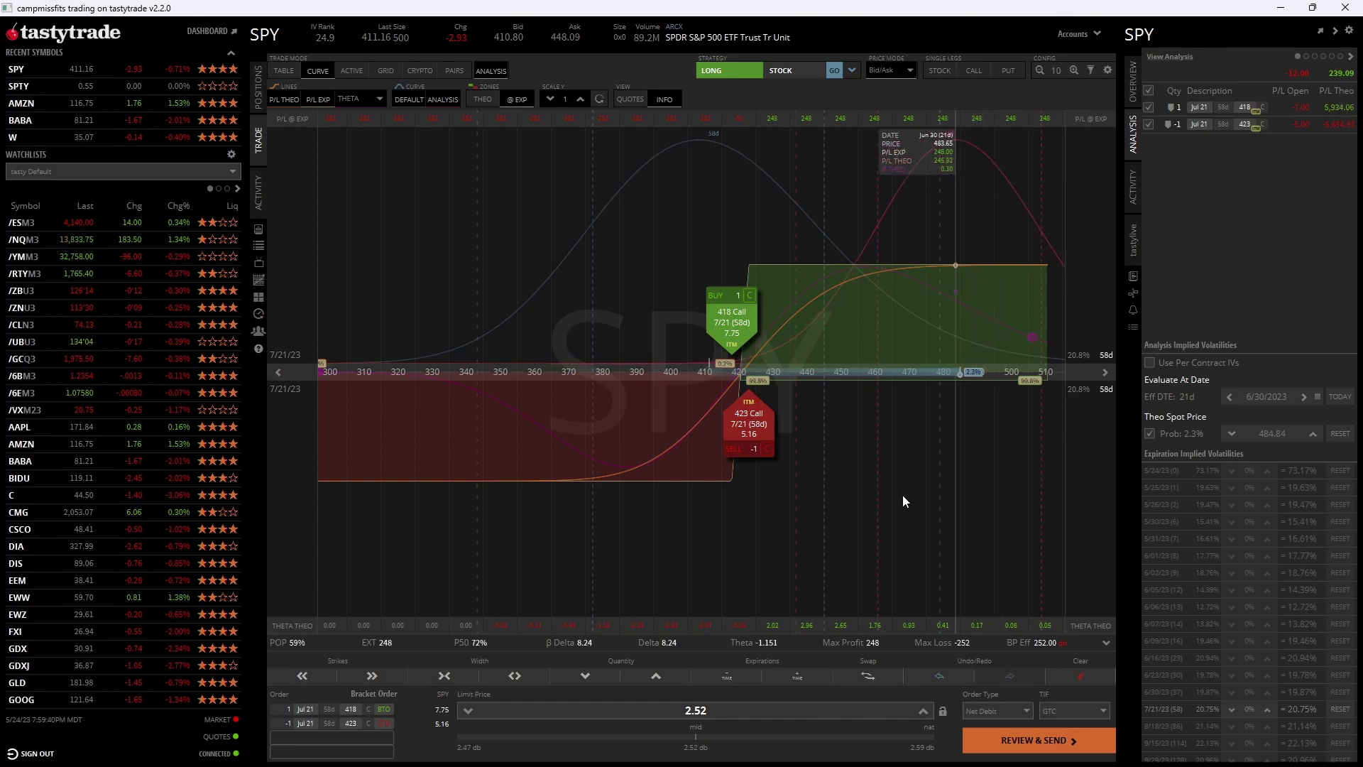
pyautogui.click(1317, 397)
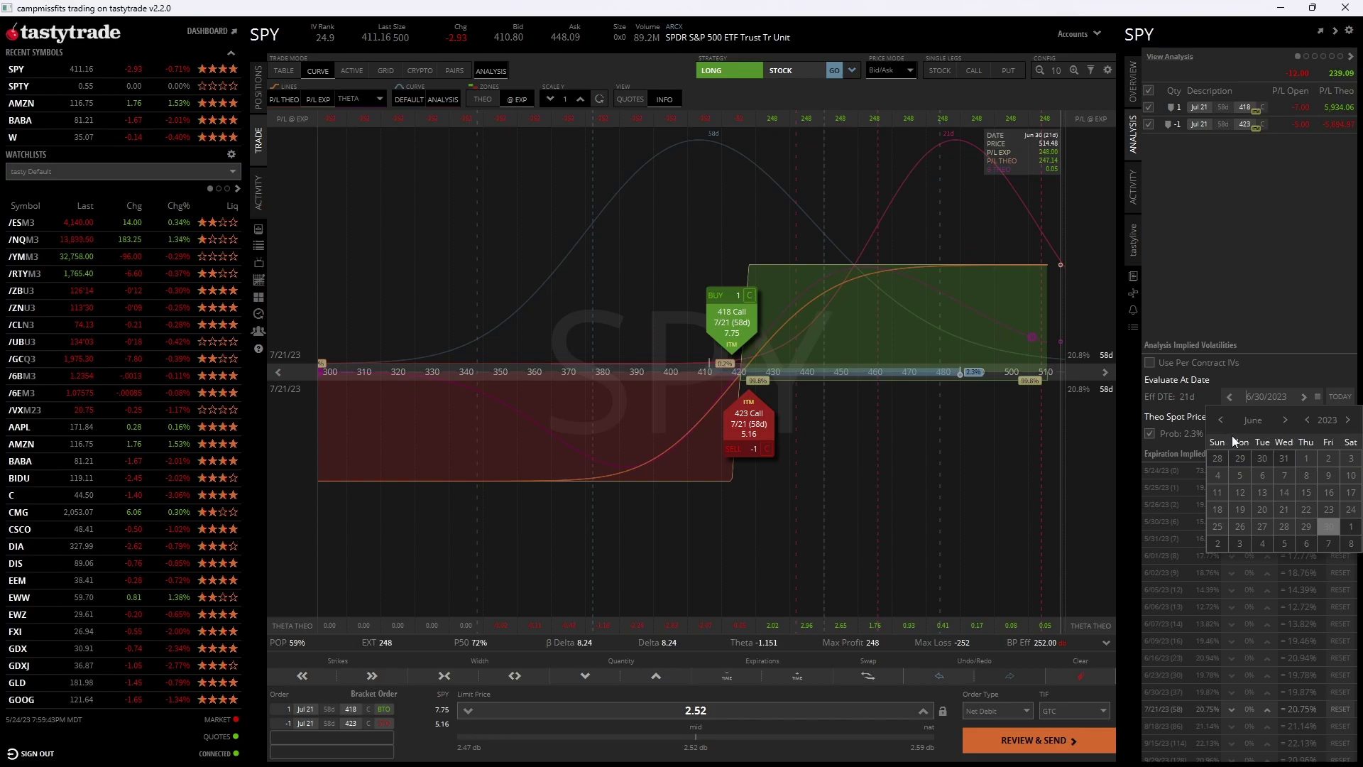
pyautogui.click(1218, 420)
pyautogui.click(1287, 529)
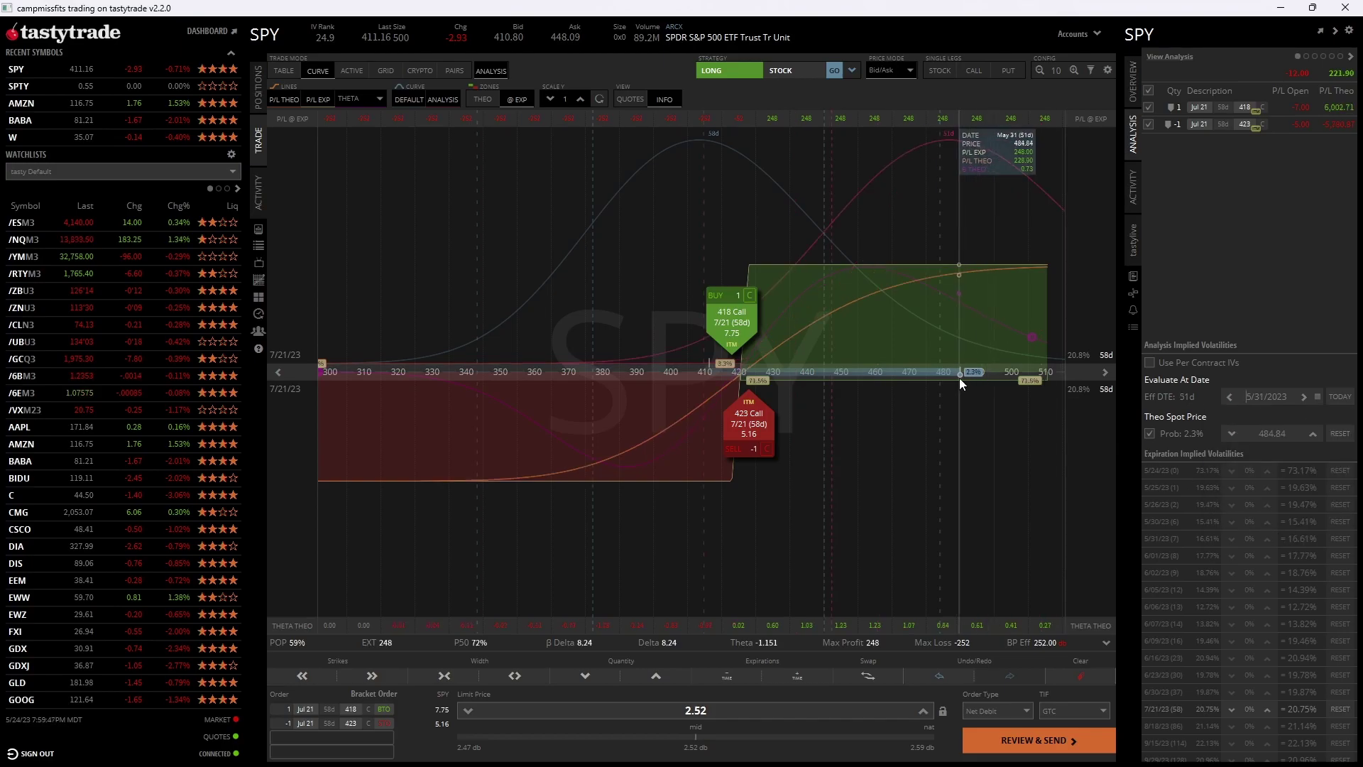
pyautogui.moveTo(961, 375)
pyautogui.mouseDown()
pyautogui.moveTo(1003, 369)
pyautogui.moveTo(857, 370)
pyautogui.moveTo(973, 368)
pyautogui.moveTo(871, 364)
pyautogui.mouseUp()
# - Show theoretical P/L, reset the evaluation date to today, and compare @ EXP with THEO
pyautogui.click(484, 99)
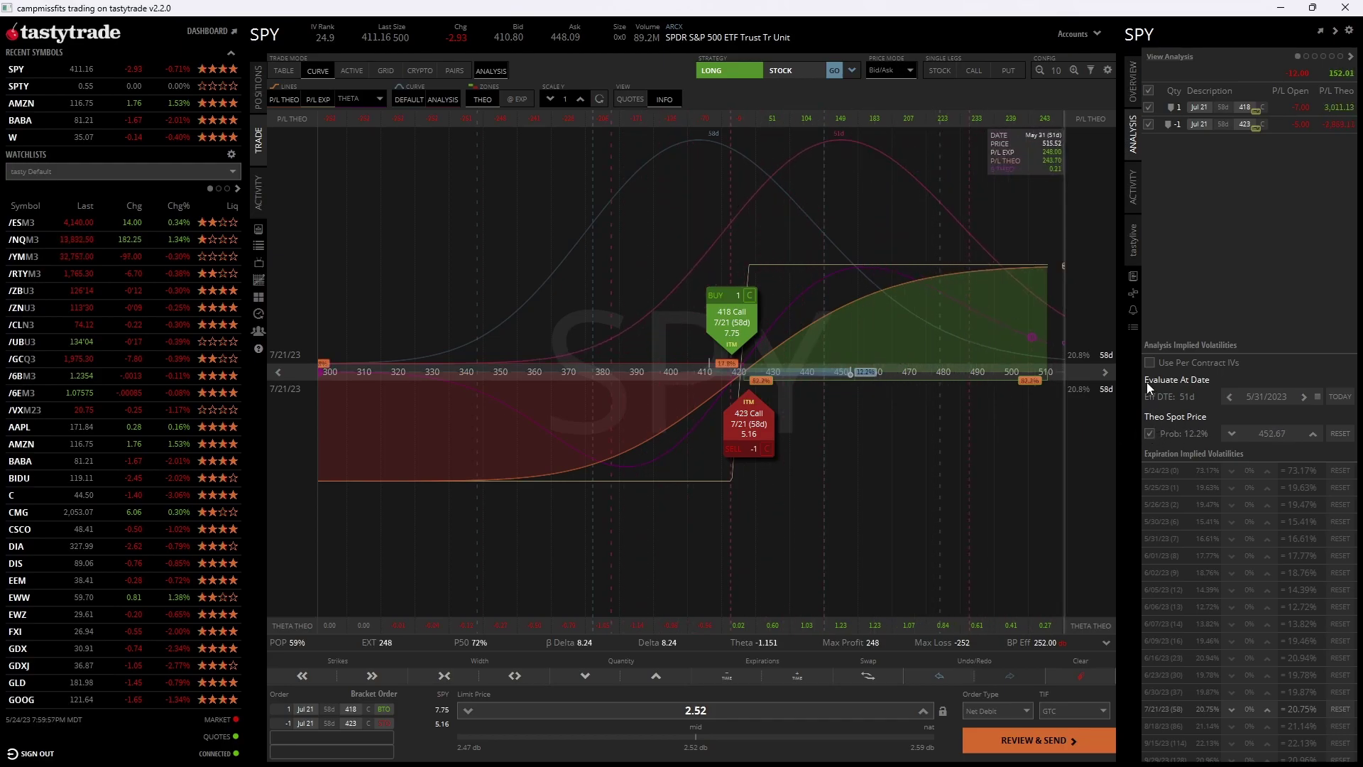
pyautogui.click(1340, 397)
pyautogui.click(1340, 434)
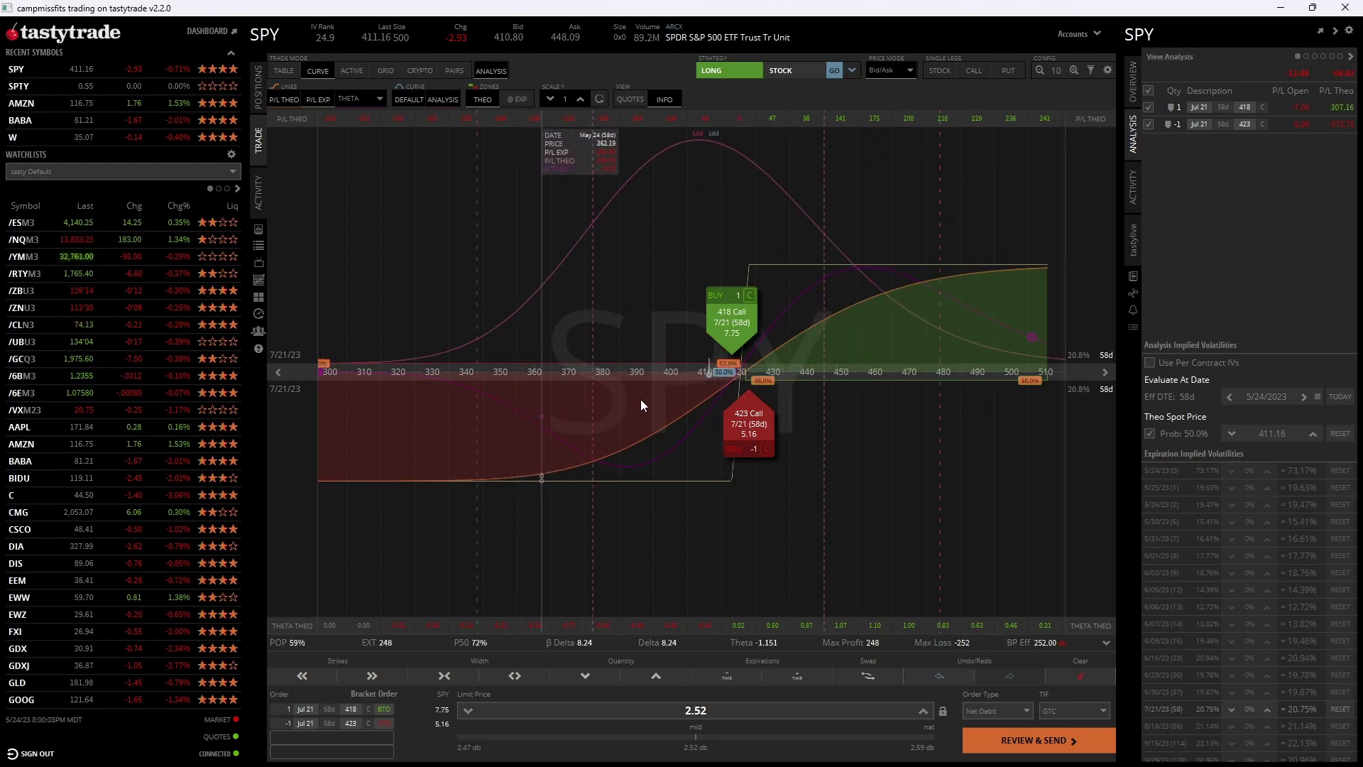
pyautogui.click(517, 102)
pyautogui.click(477, 100)
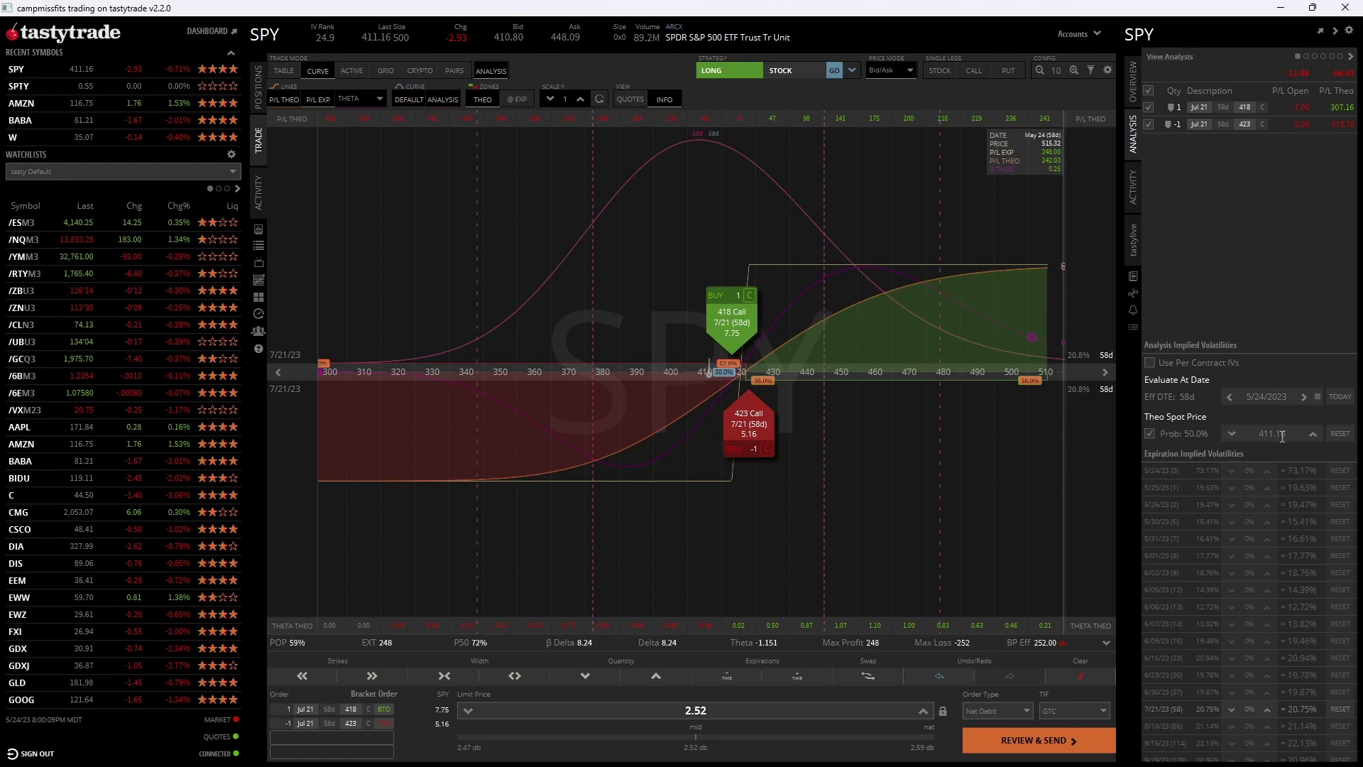
# - Set the theoretical spot to about 431 and evaluate as of June 2, 2023
pyautogui.moveTo(708, 372); pyautogui.dragTo(778, 372)
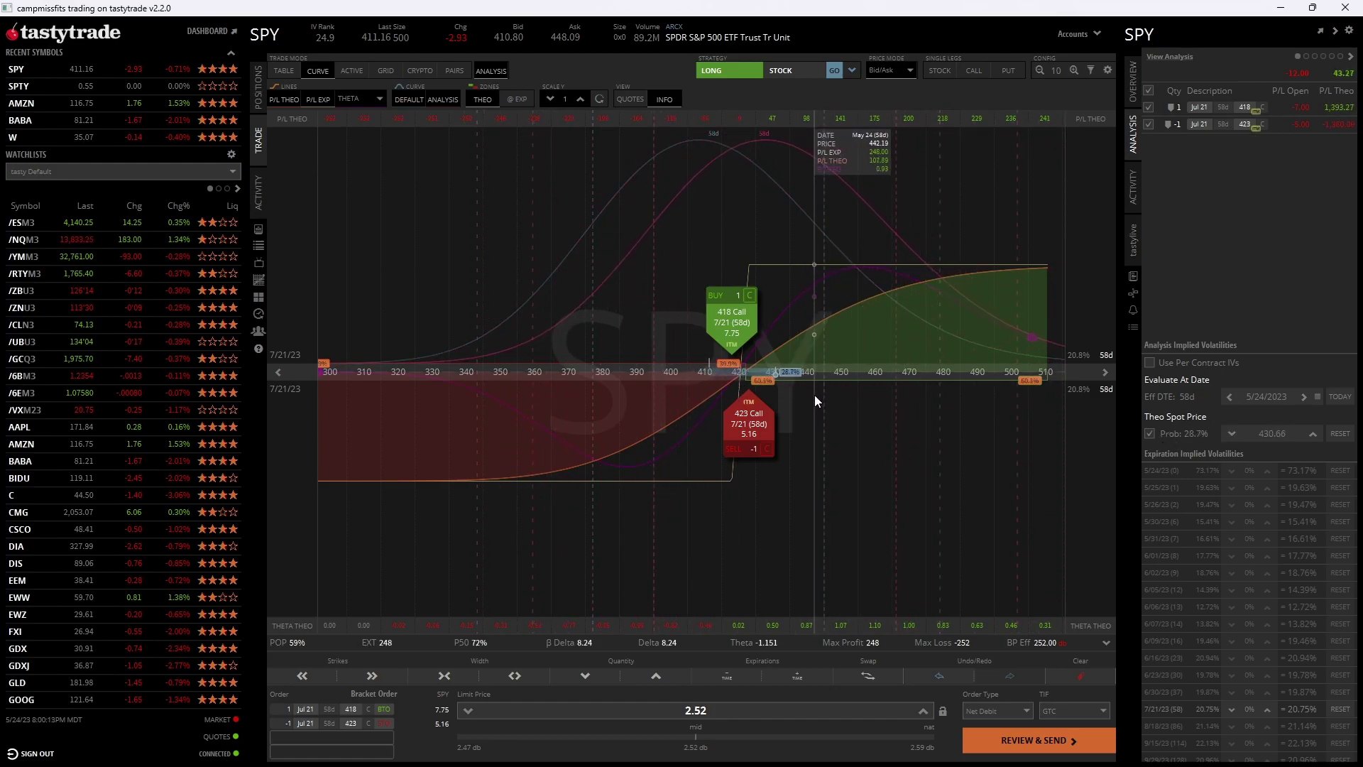
pyautogui.click(1315, 397)
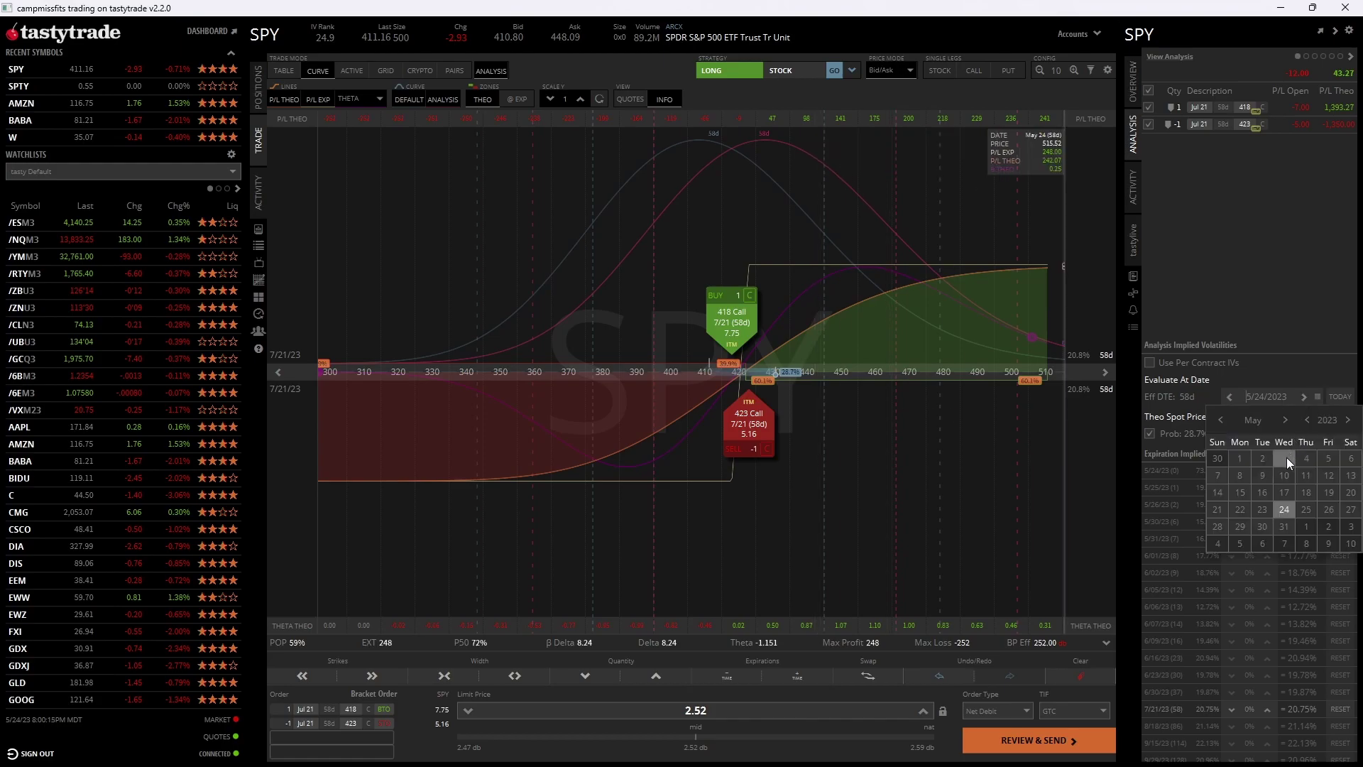
pyautogui.click(1323, 527)
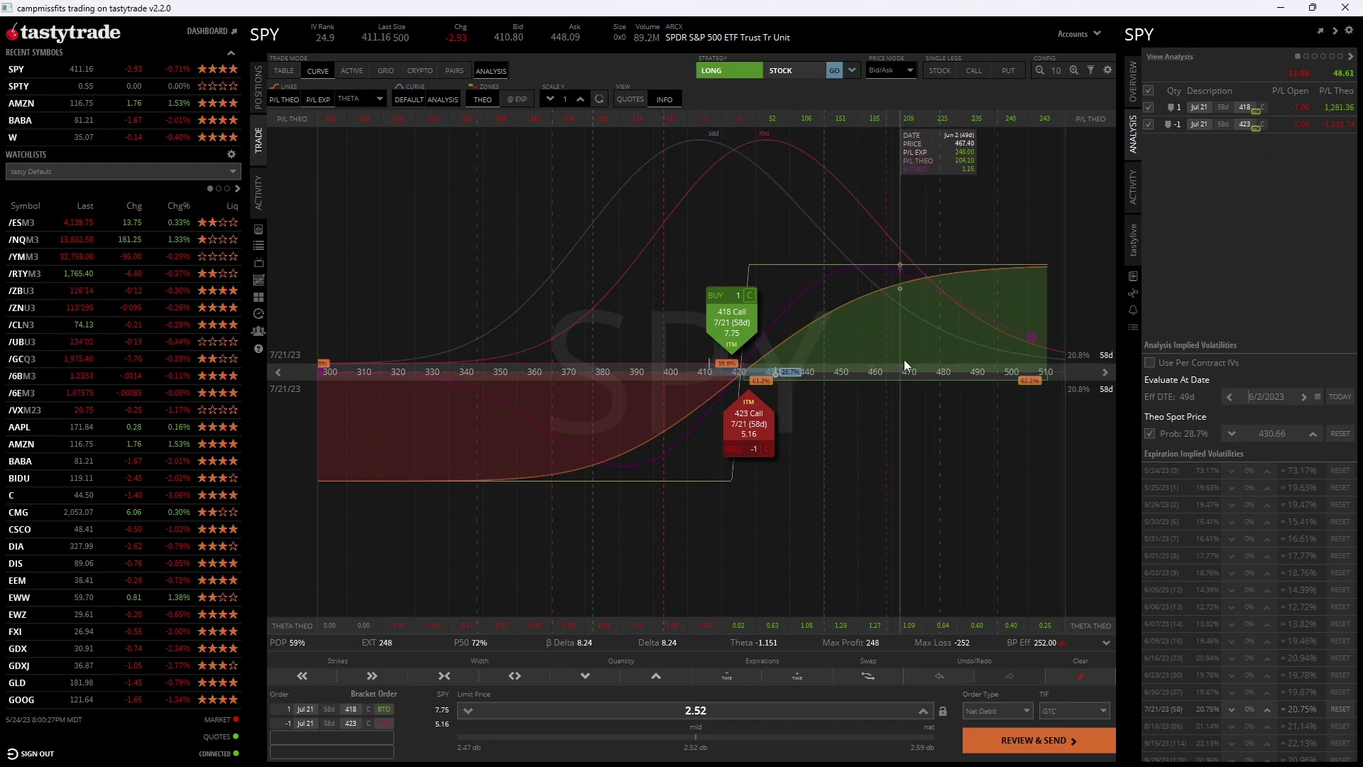
# - Move the spread's legs to the 409 and 414 call strikes
pyautogui.click(284, 70)
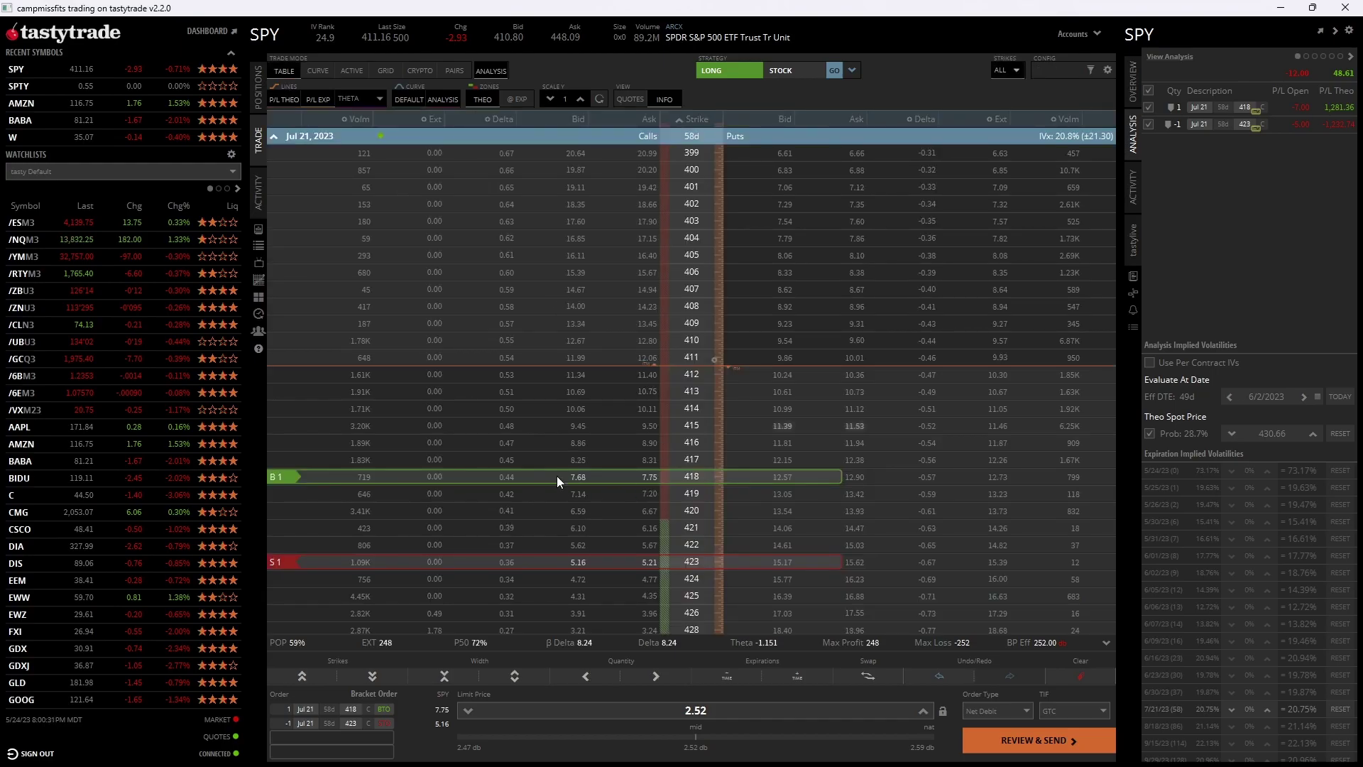
pyautogui.moveTo(585, 475); pyautogui.dragTo(587, 326)
pyautogui.moveTo(617, 558); pyautogui.dragTo(627, 403)
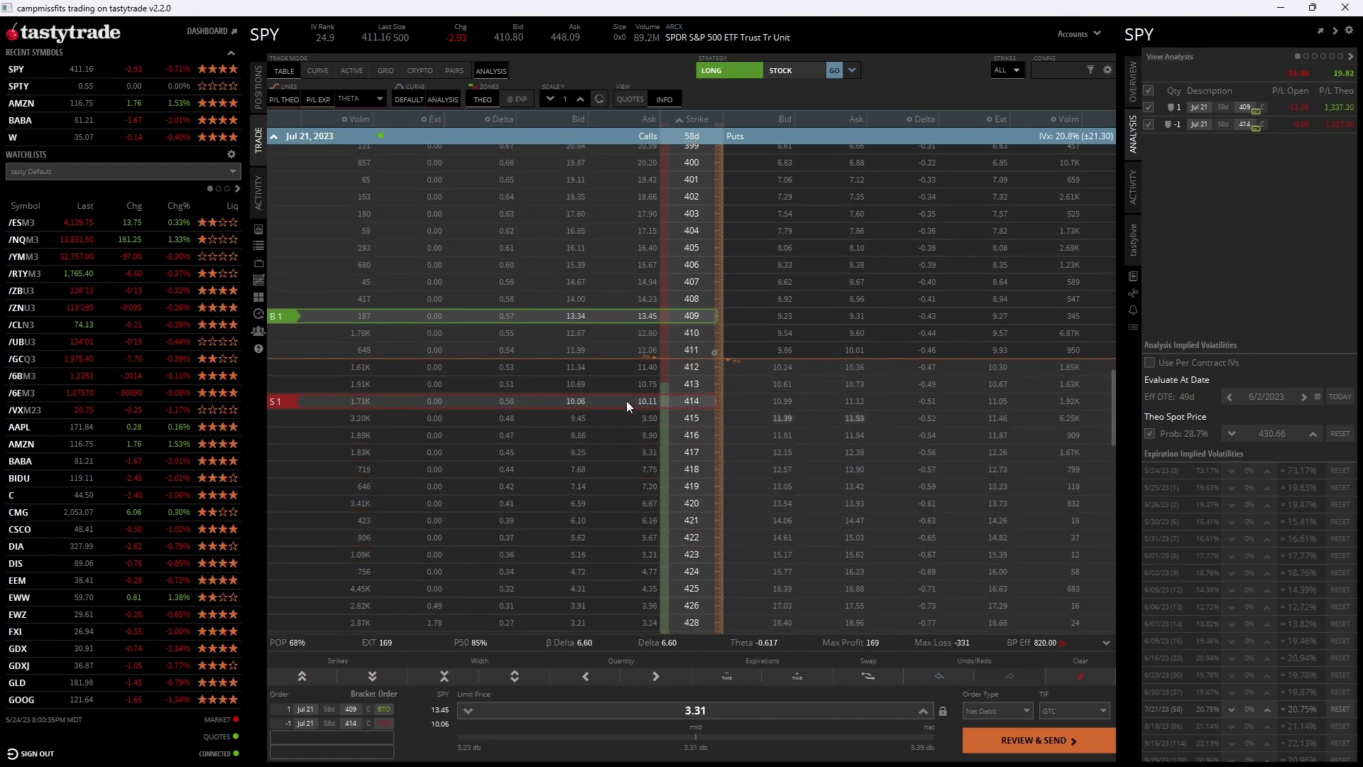
pyautogui.click(318, 71)
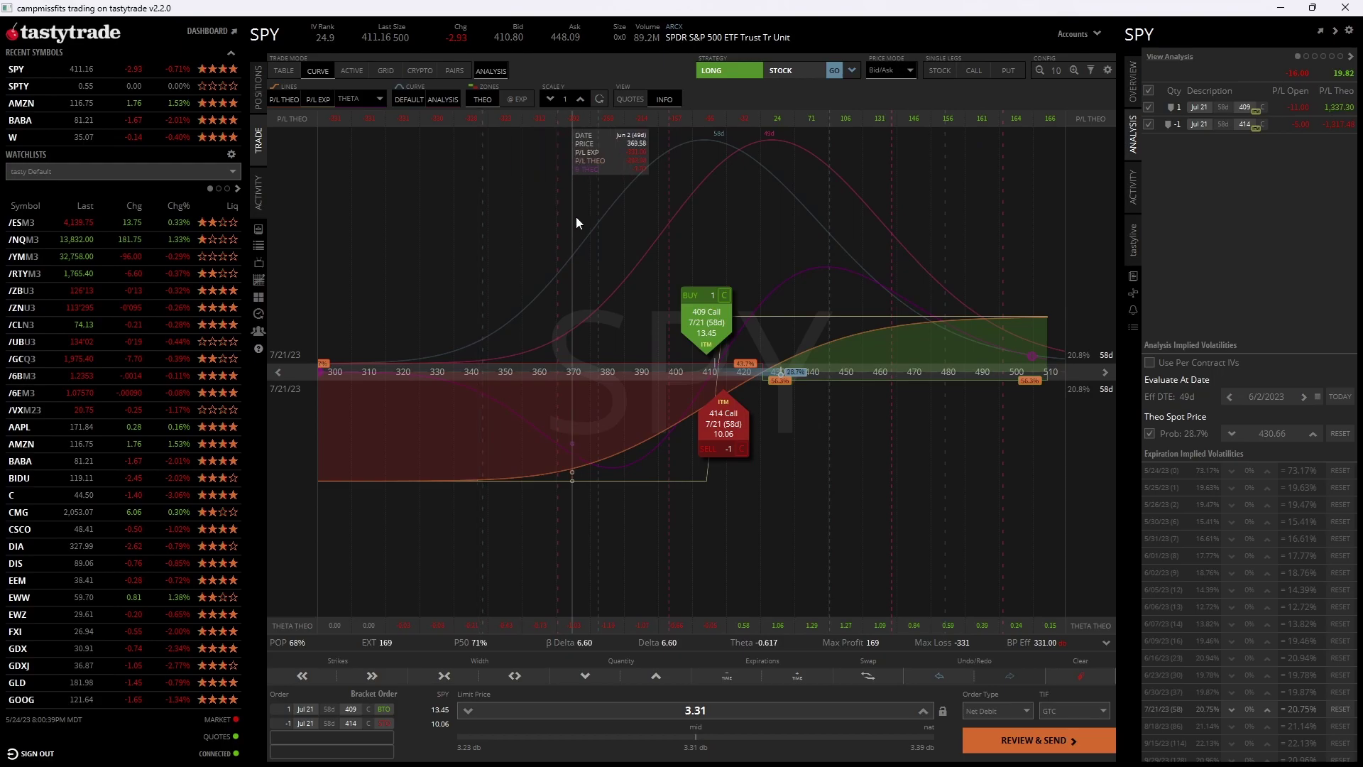
# - Lower the theoretical SPY spot to 429.99 on the P/L curve
pyautogui.click(285, 71)
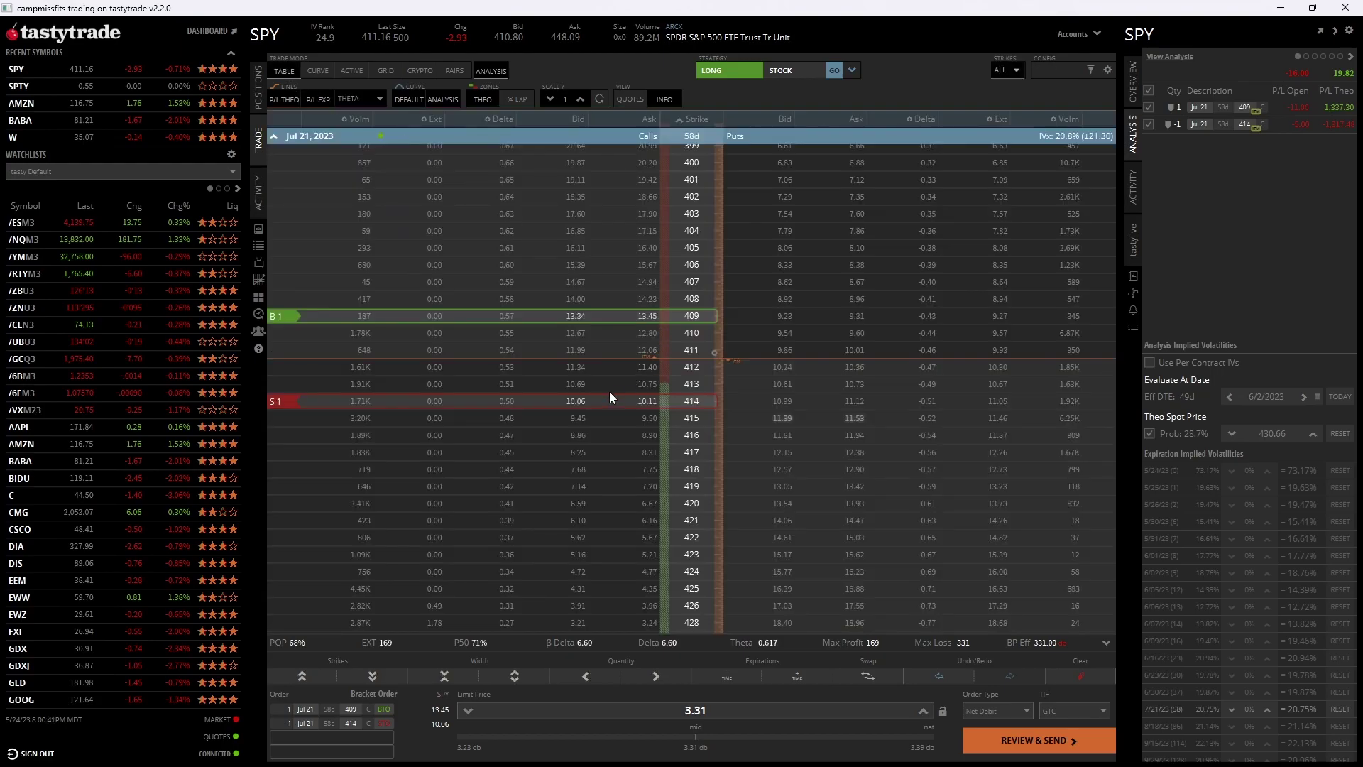
pyautogui.click(318, 71)
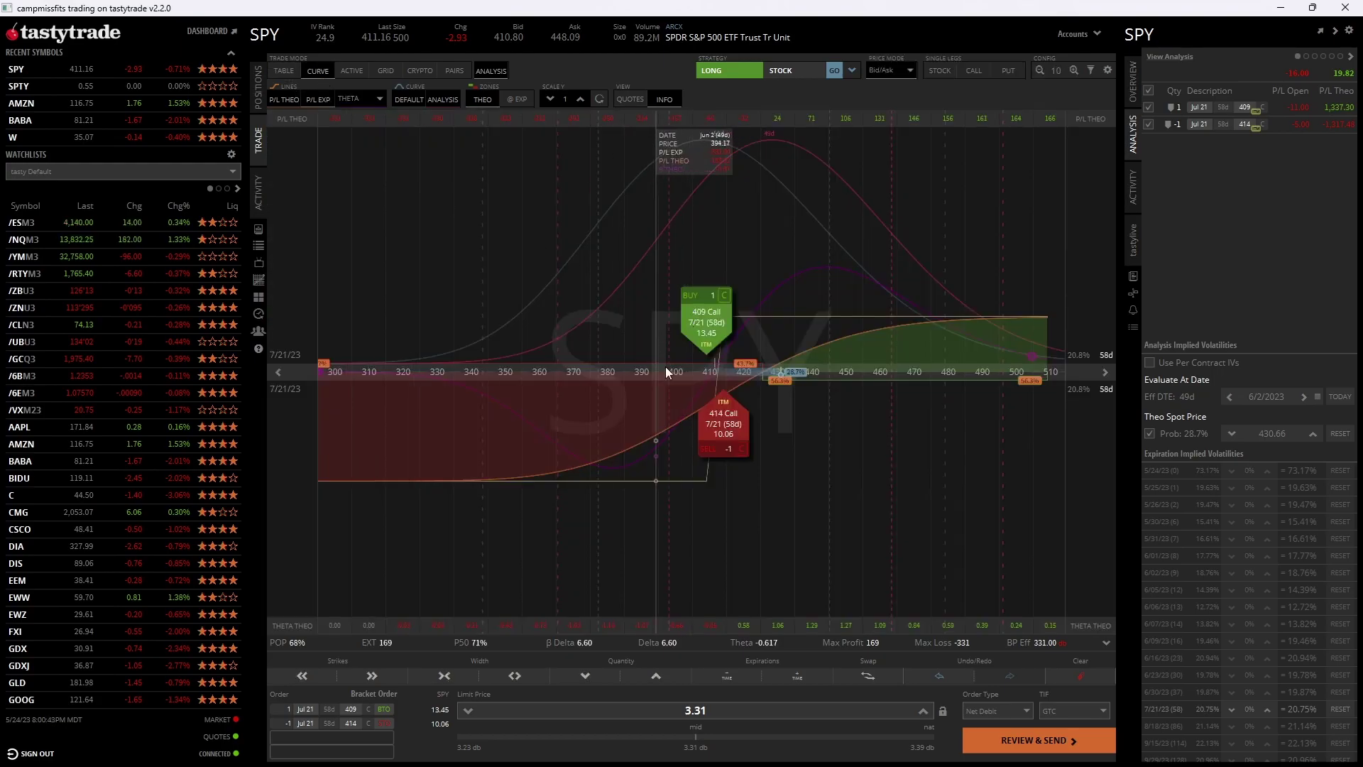
pyautogui.click(776, 372)
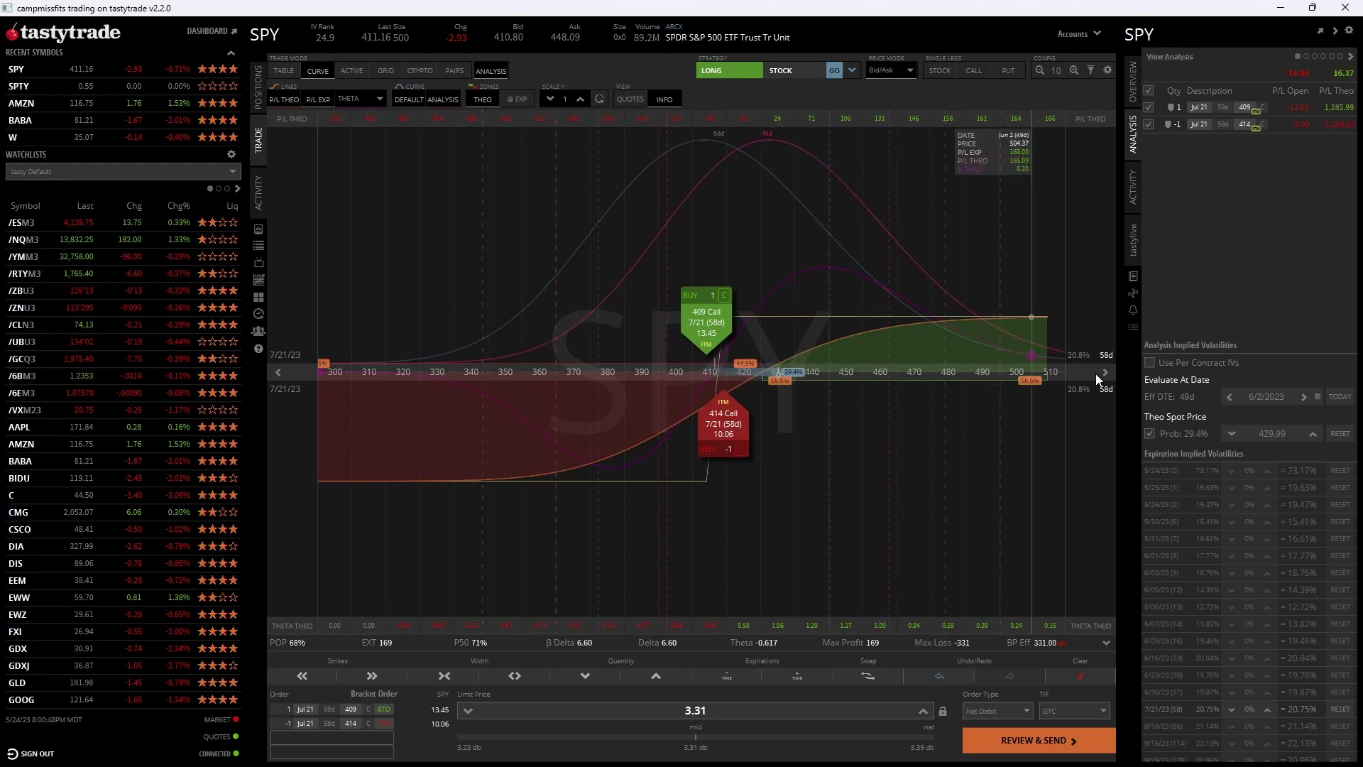
# - Step the evaluation date out to 6/23/2023 and back to 6/7/2023
pyautogui.click(1306, 396)
pyautogui.click(1306, 396)
pyautogui.click(1306, 396)
pyautogui.click(1306, 396)
pyautogui.click(1306, 396)
pyautogui.click(1306, 396)
pyautogui.click(1234, 397)
pyautogui.click(1232, 398)
pyautogui.click(1231, 398)
pyautogui.click(1230, 398)
pyautogui.click(1230, 397)
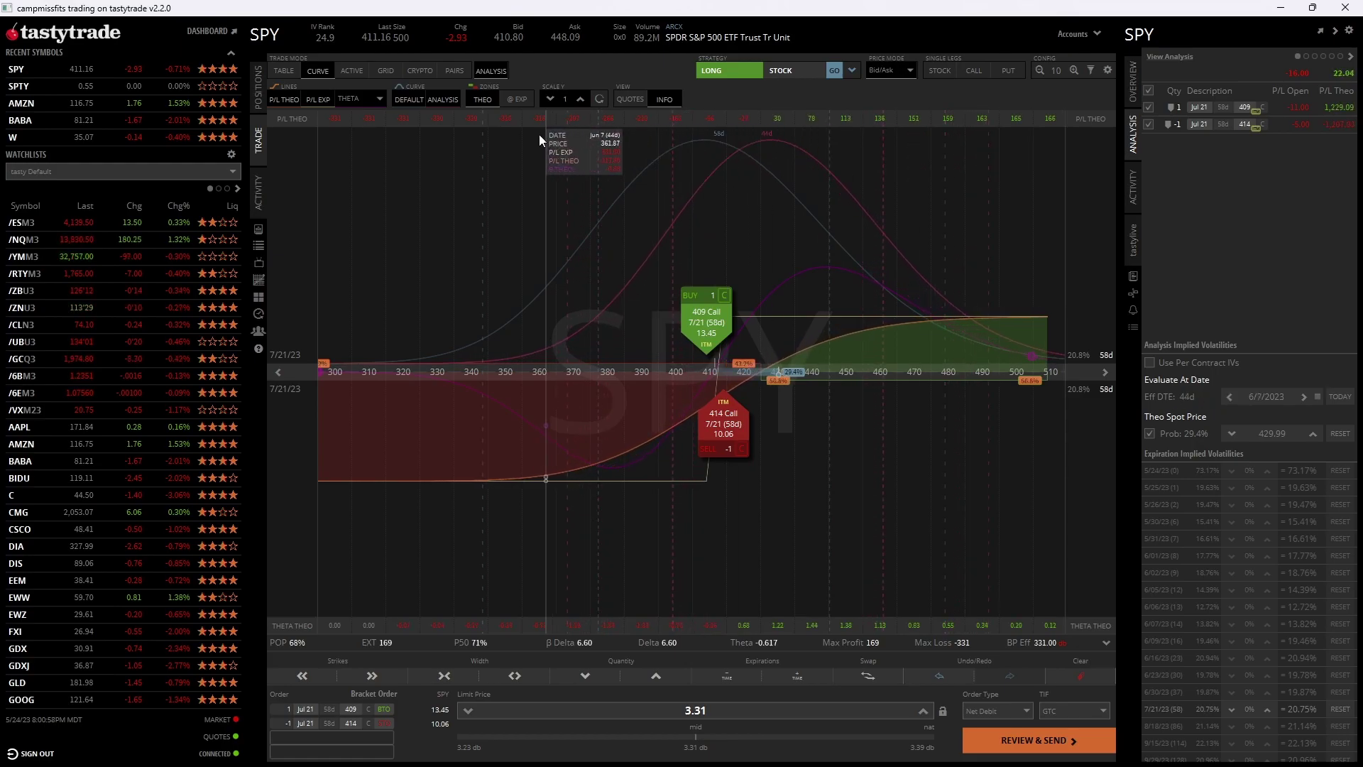
# - Show expiration P/L and move the theoretical price up to about 460, then near 424
pyautogui.click(515, 99)
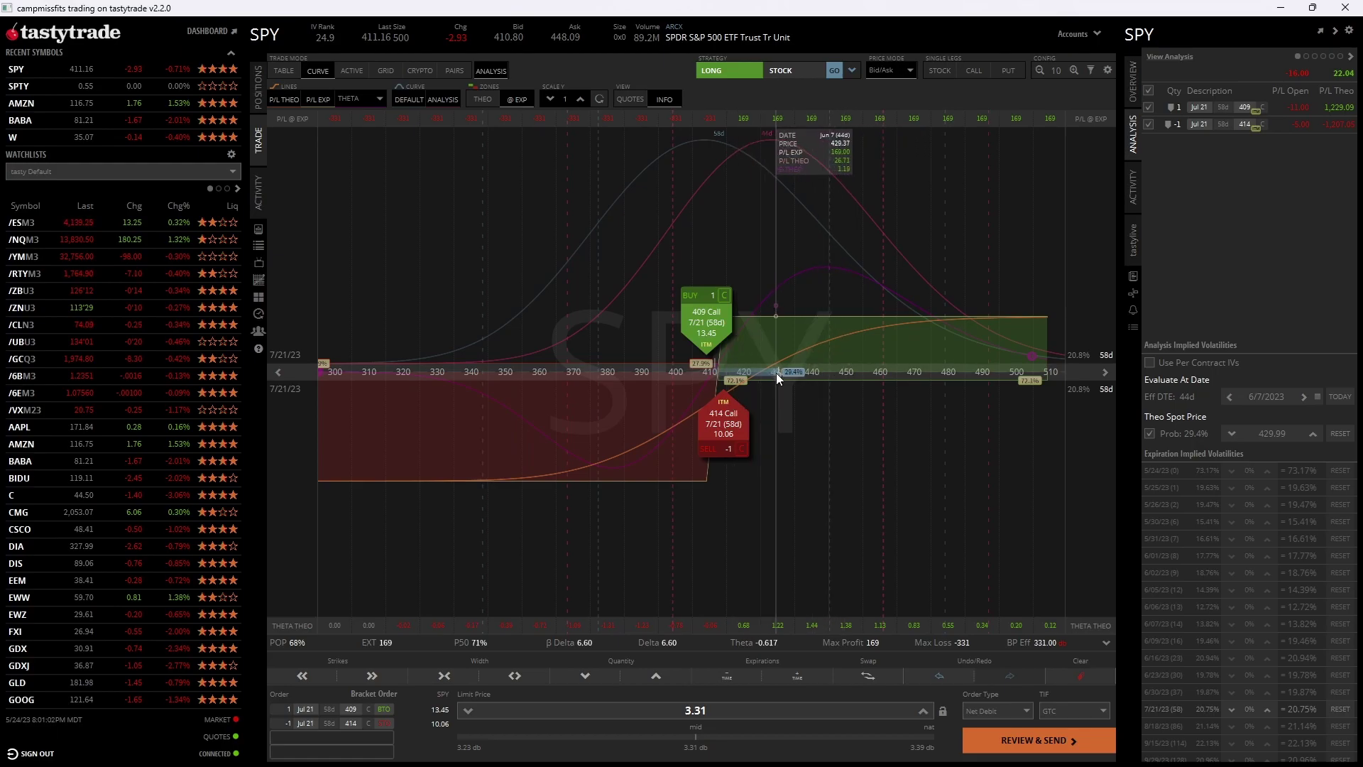
pyautogui.moveTo(779, 374); pyautogui.dragTo(999, 380)
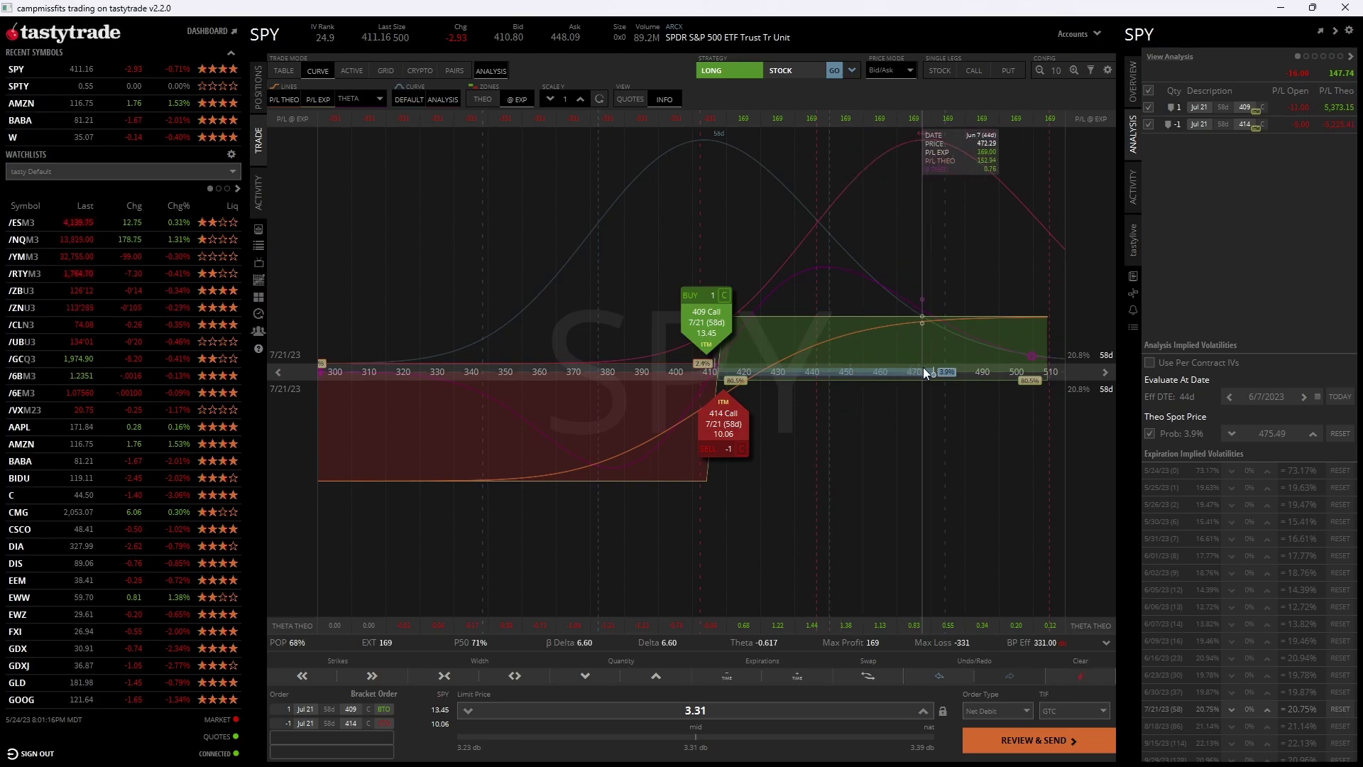
pyautogui.moveTo(935, 370)
pyautogui.mouseDown()
pyautogui.moveTo(598, 377)
pyautogui.moveTo(851, 387)
pyautogui.moveTo(598, 393)
pyautogui.moveTo(758, 390)
pyautogui.mouseUp()
pyautogui.scroll(1, 1264, 395)
# - Reset the date to 5/24/2023 and theo spot to 411.16, ending on @ EXP P/L
pyautogui.click(1321, 401)
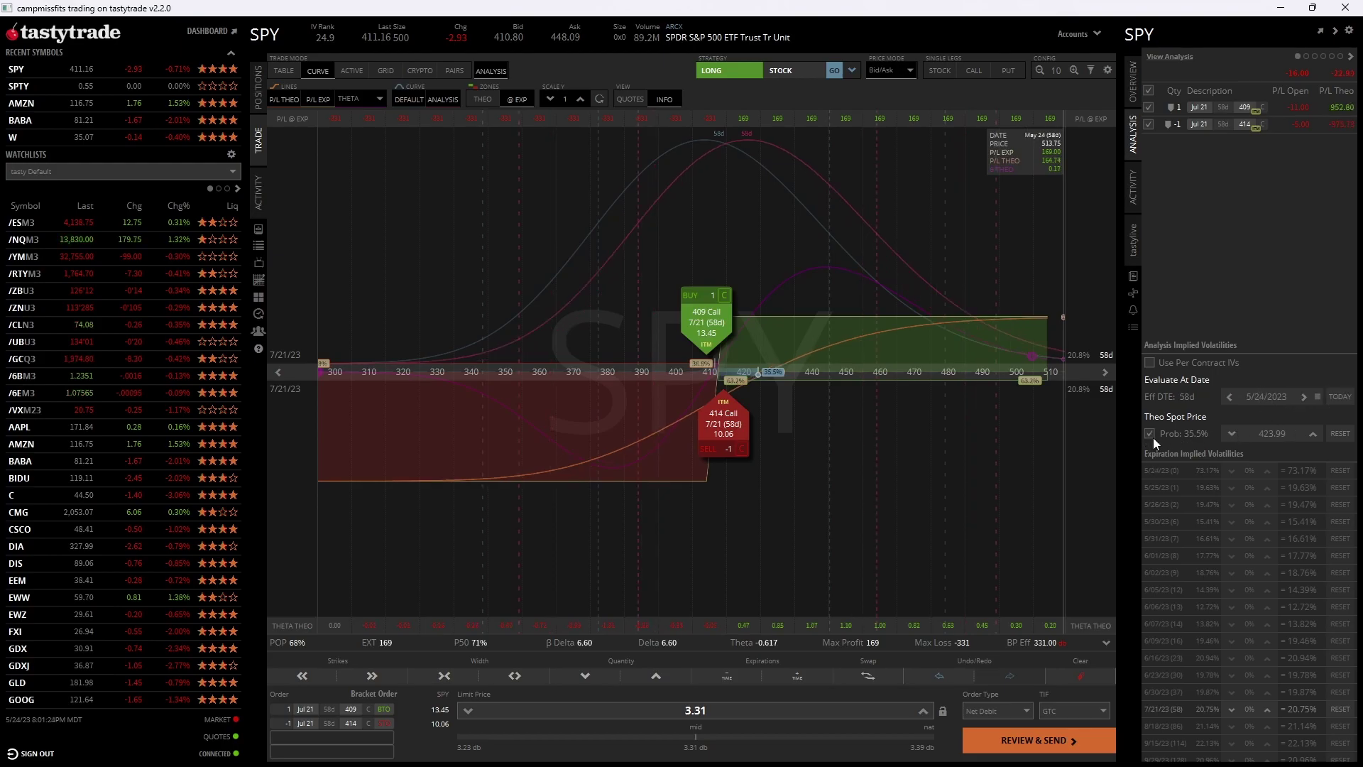
pyautogui.click(1340, 433)
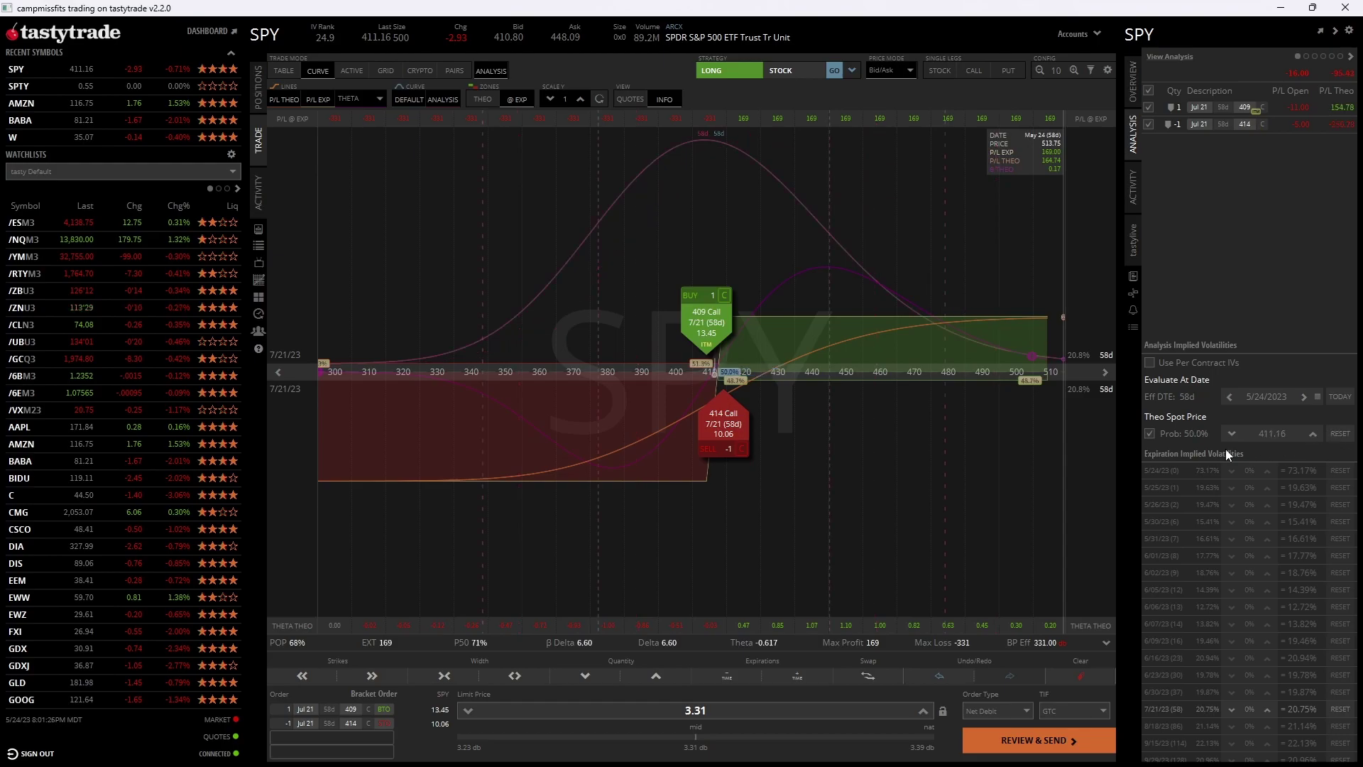
pyautogui.click(489, 99)
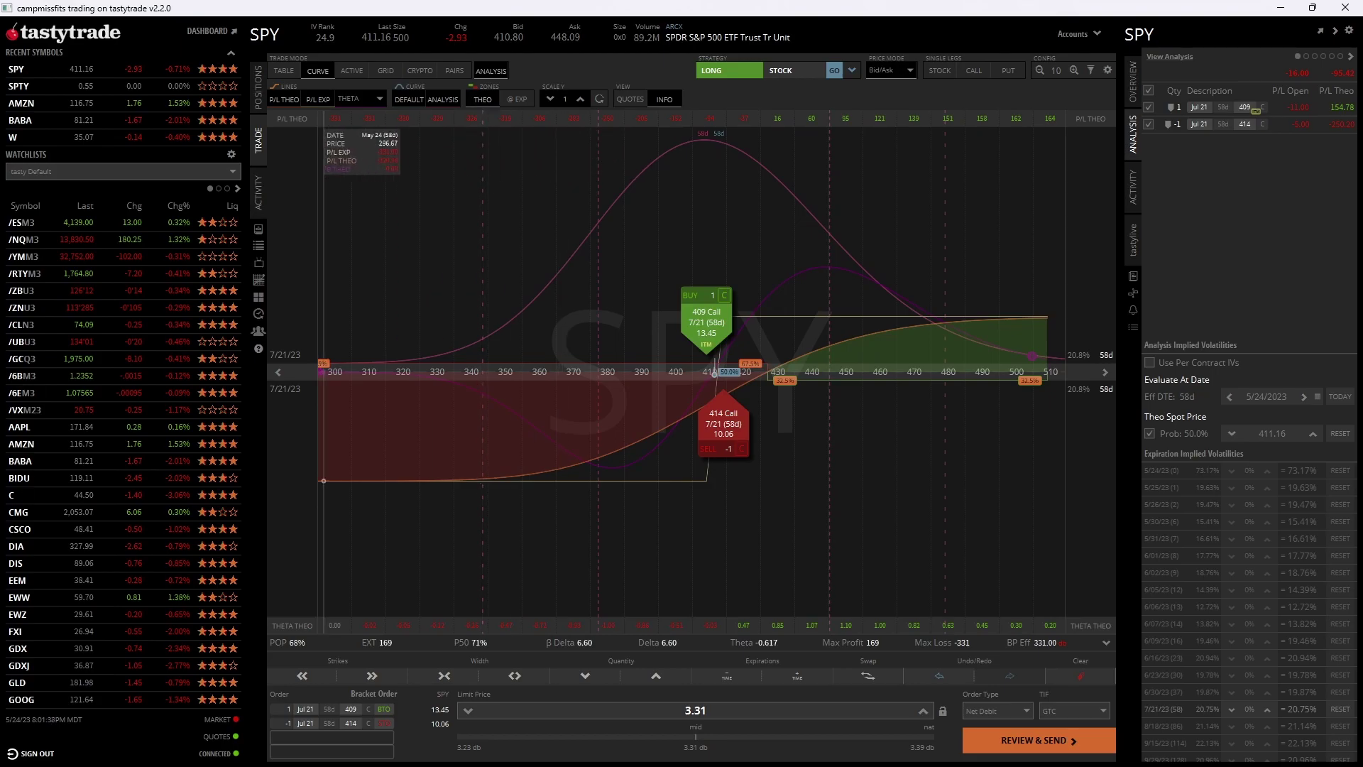
pyautogui.moveTo(497, 88)
pyautogui.mouseDown()
pyautogui.moveTo(501, 65)
pyautogui.moveTo(454, 106)
pyautogui.moveTo(522, 60)
pyautogui.mouseUp()
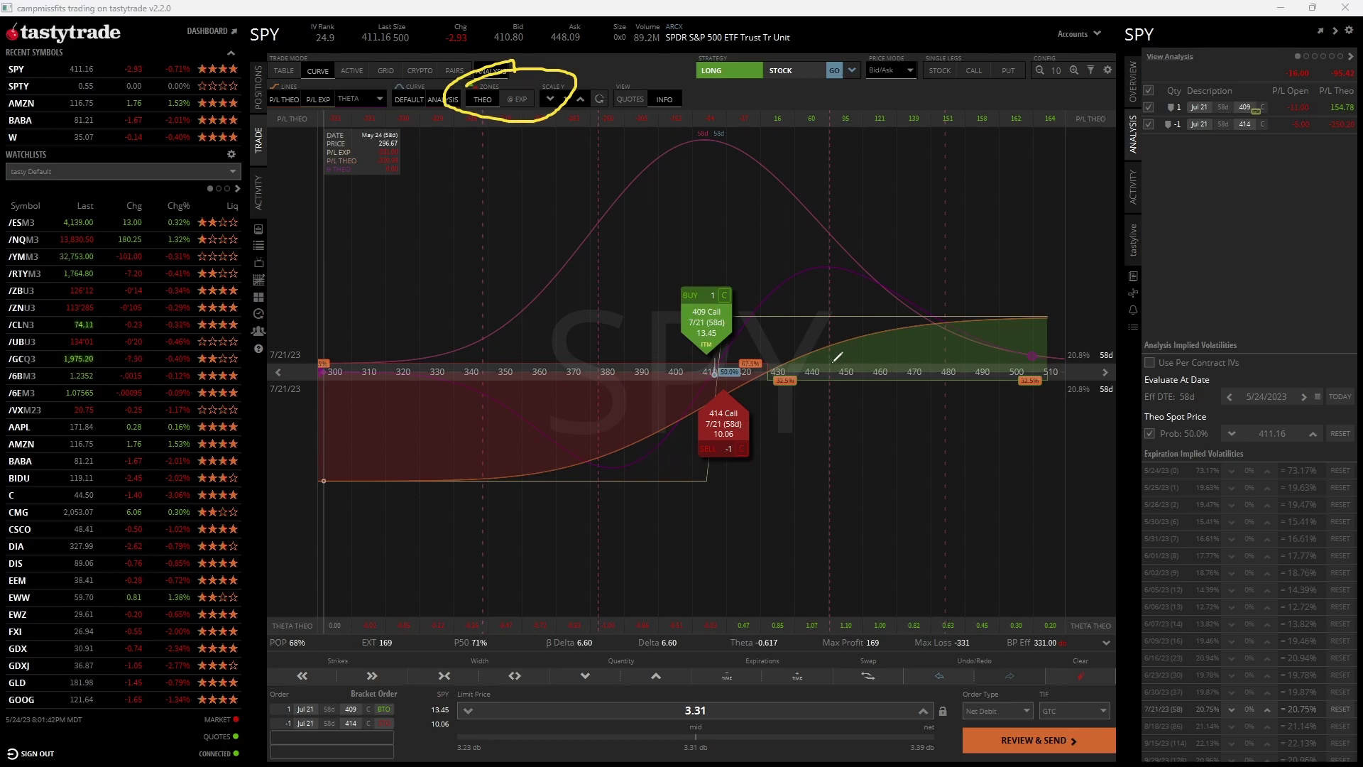
pyautogui.moveTo(791, 375)
pyautogui.mouseDown()
pyautogui.moveTo(884, 342)
pyautogui.moveTo(1017, 327)
pyautogui.mouseUp()
pyautogui.moveTo(736, 384); pyautogui.dragTo(380, 474)
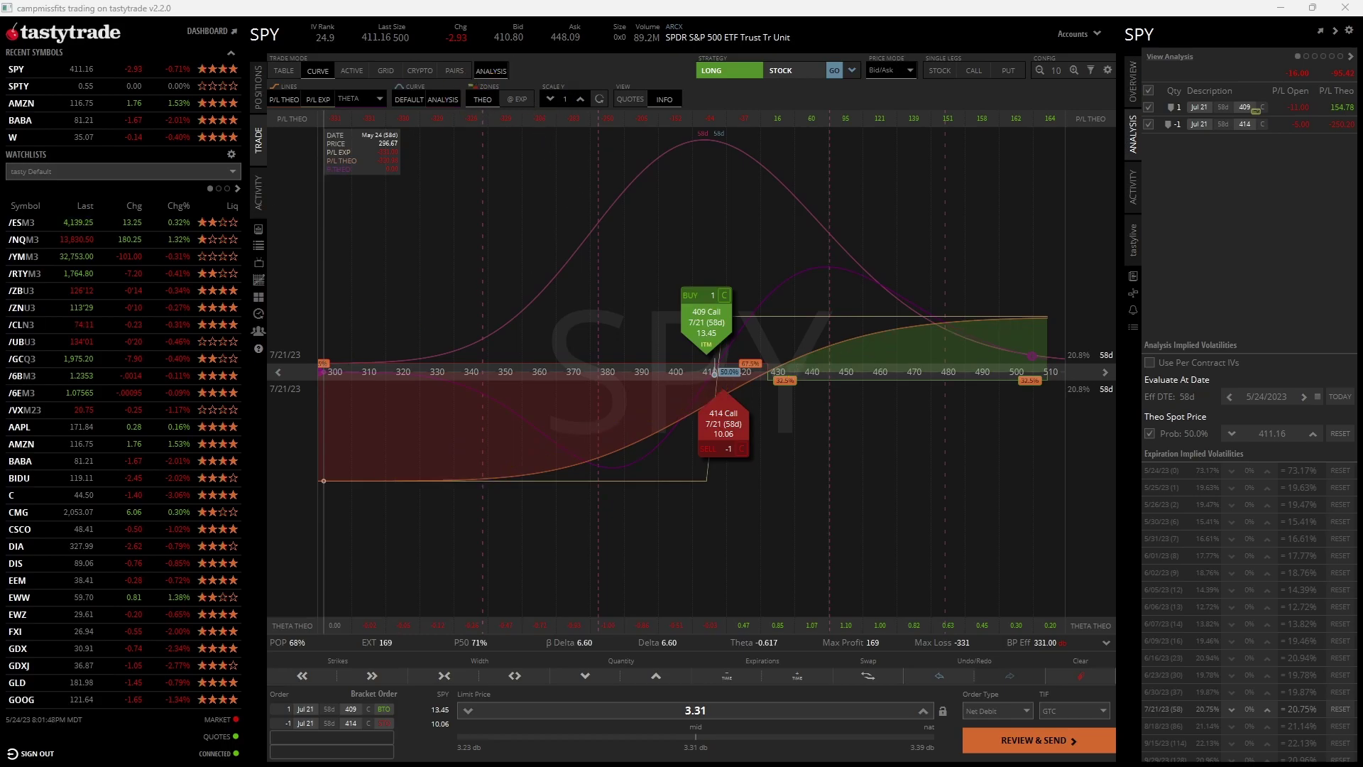
pyautogui.click(528, 101)
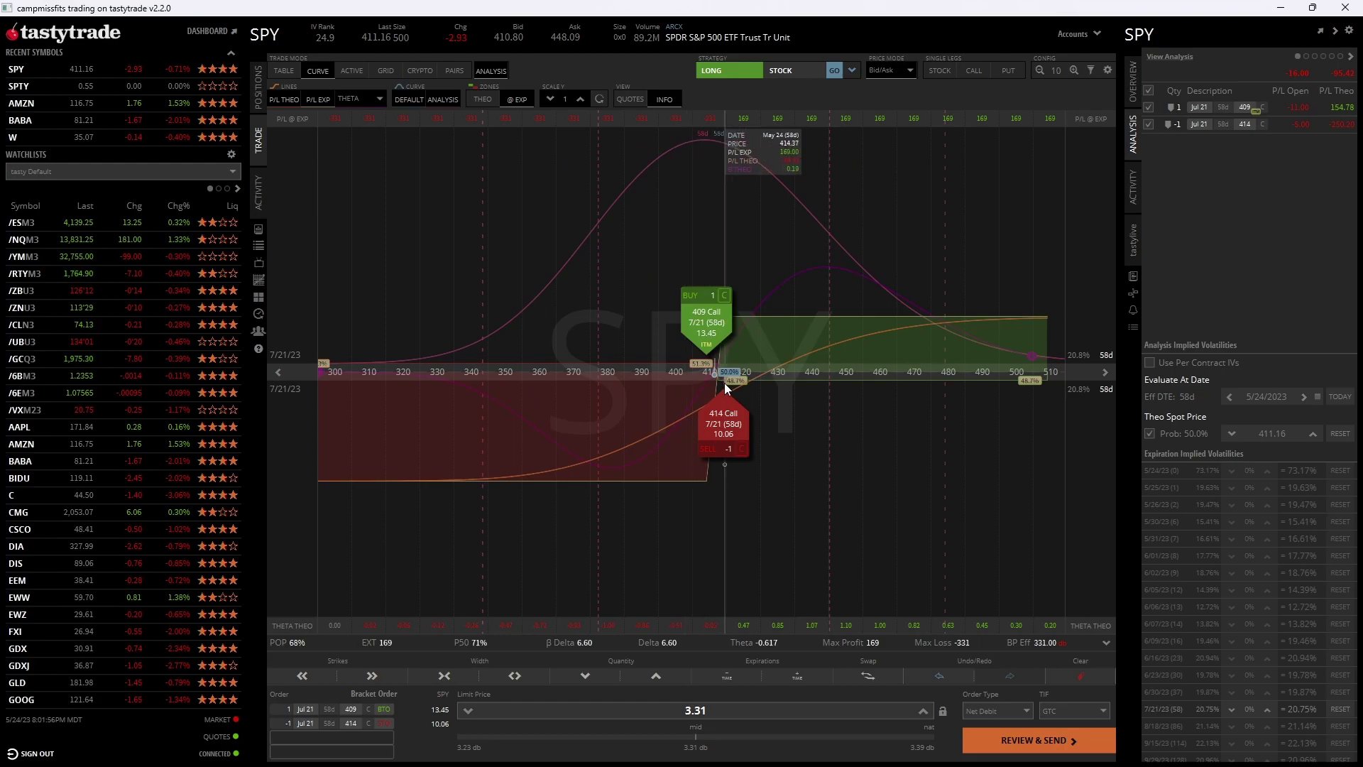
# - Zoom the price axis to 385–437.5 and compare THEO with @ EXP P/L
pyautogui.scroll(-3, 722, 382)
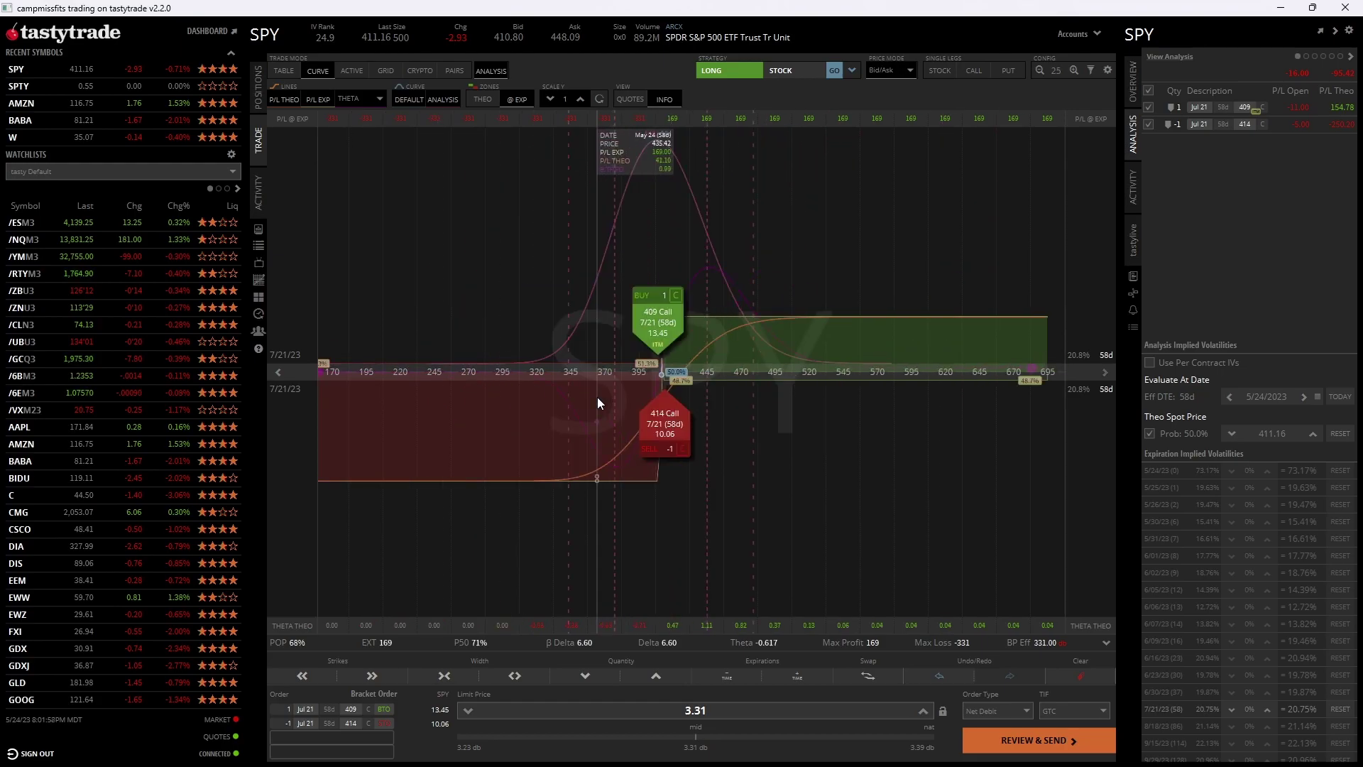
pyautogui.scroll(4, 637, 377)
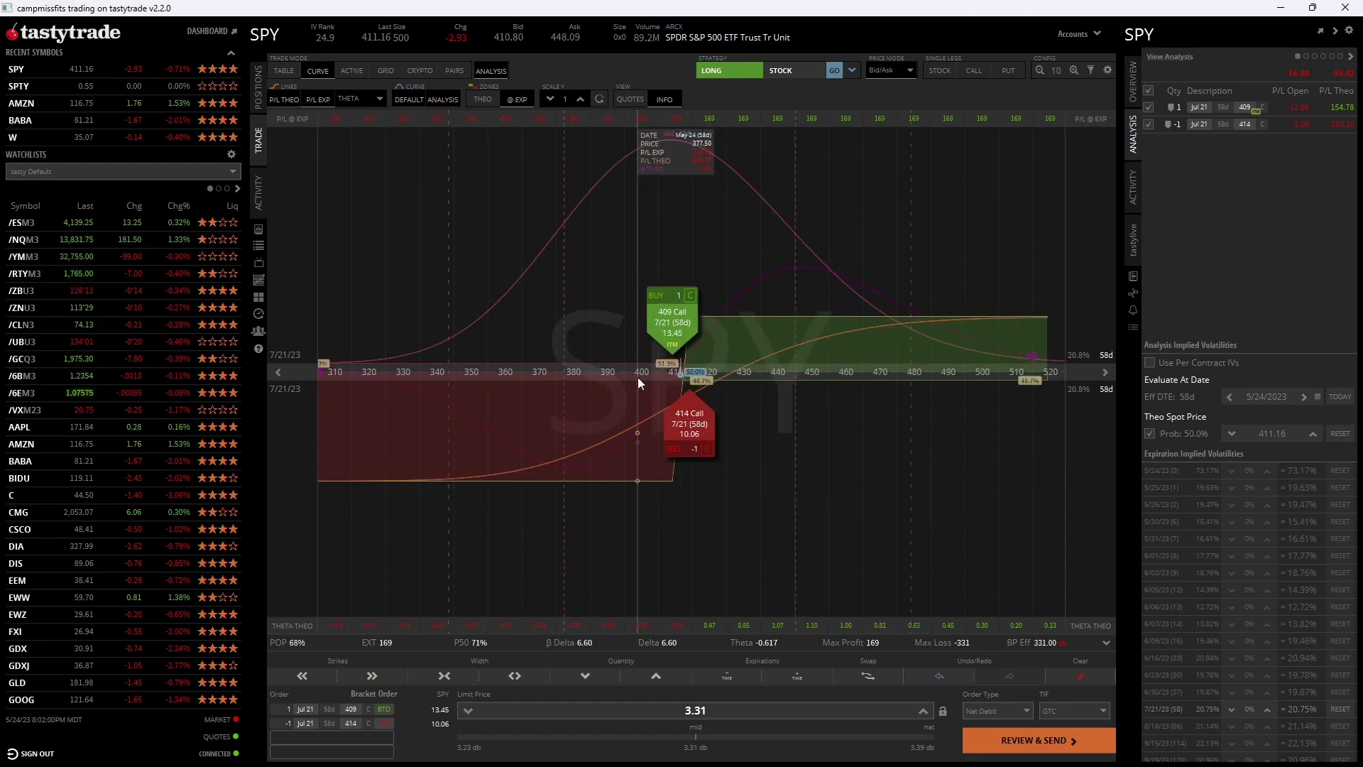
pyautogui.scroll(1, 674, 380)
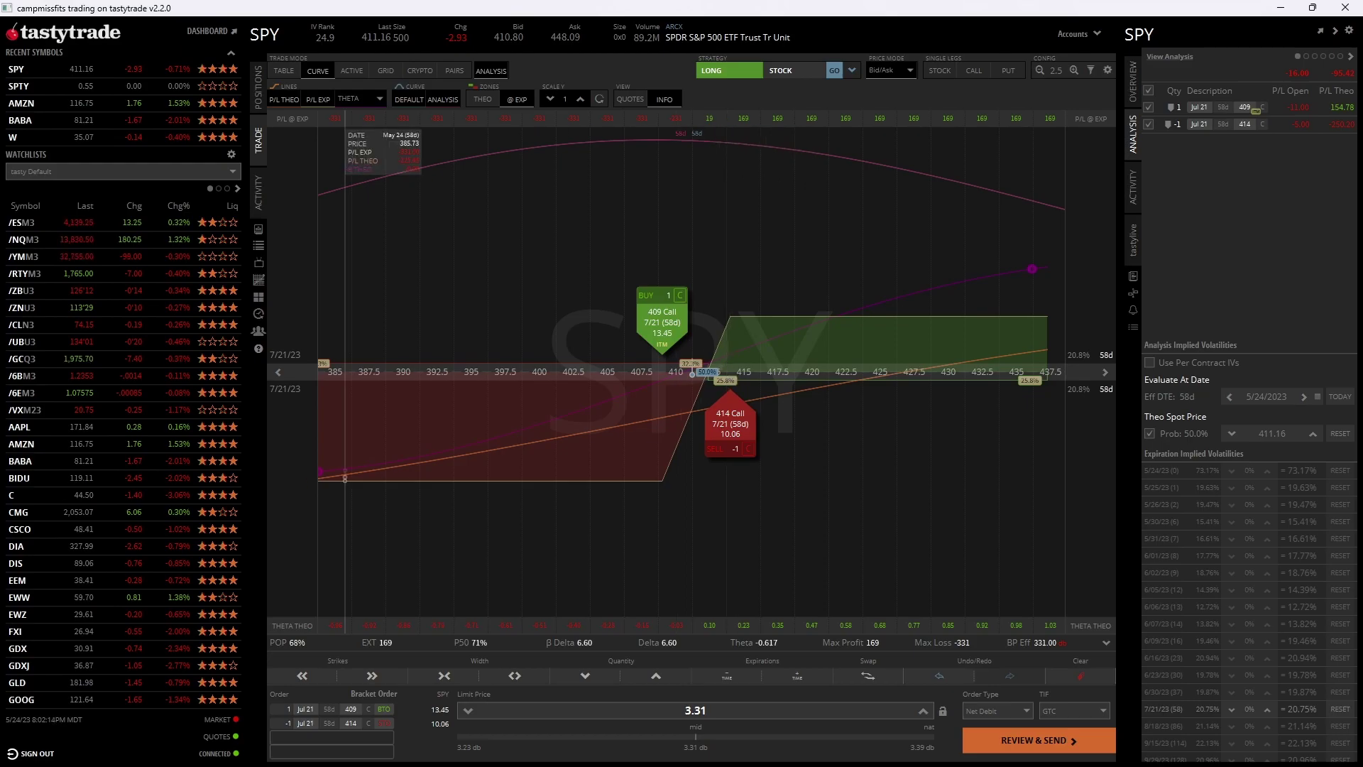
pyautogui.moveTo(784, 108)
pyautogui.mouseDown()
pyautogui.moveTo(742, 177)
pyautogui.moveTo(773, 112)
pyautogui.mouseUp()
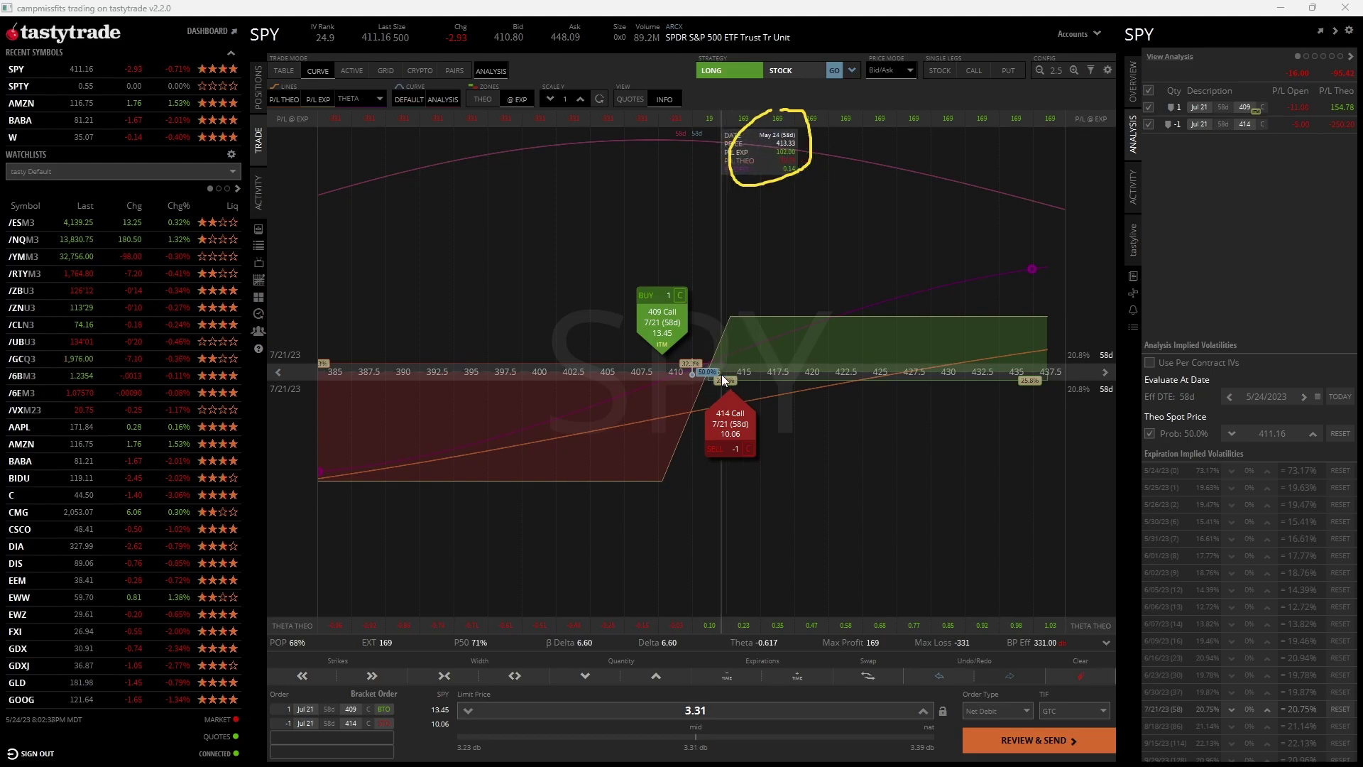
pyautogui.click(492, 99)
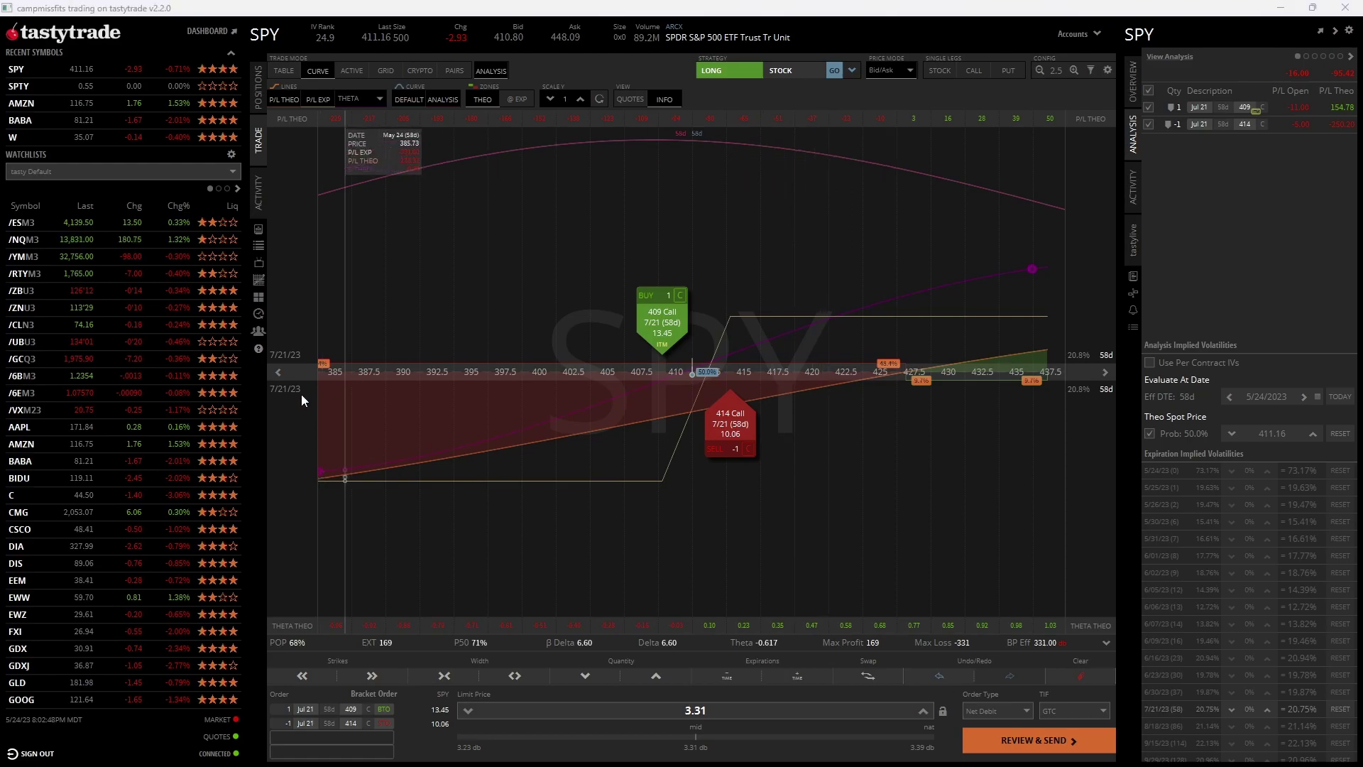
pyautogui.click(522, 98)
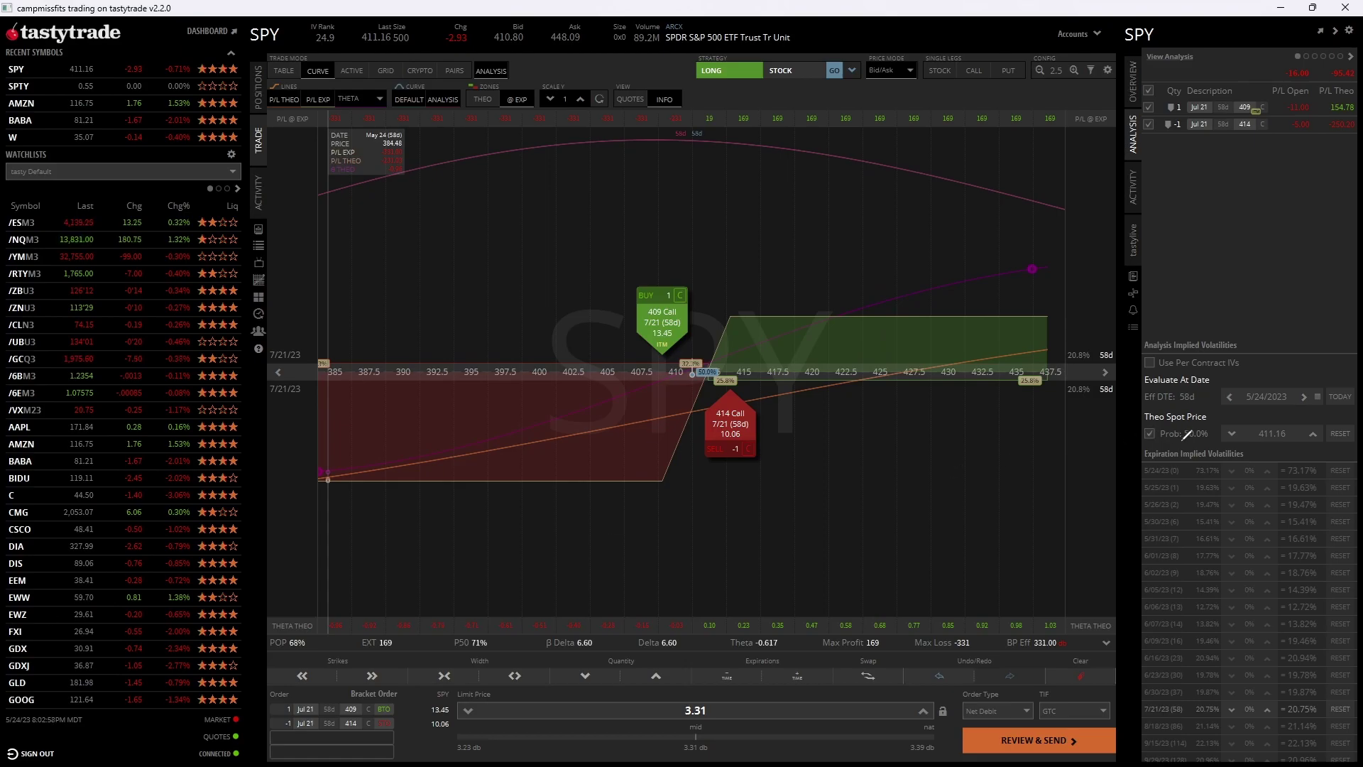
pyautogui.moveTo(1253, 431)
pyautogui.mouseDown()
pyautogui.moveTo(1203, 433)
pyautogui.moveTo(1106, 497)
pyautogui.moveTo(1113, 586)
pyautogui.mouseUp()
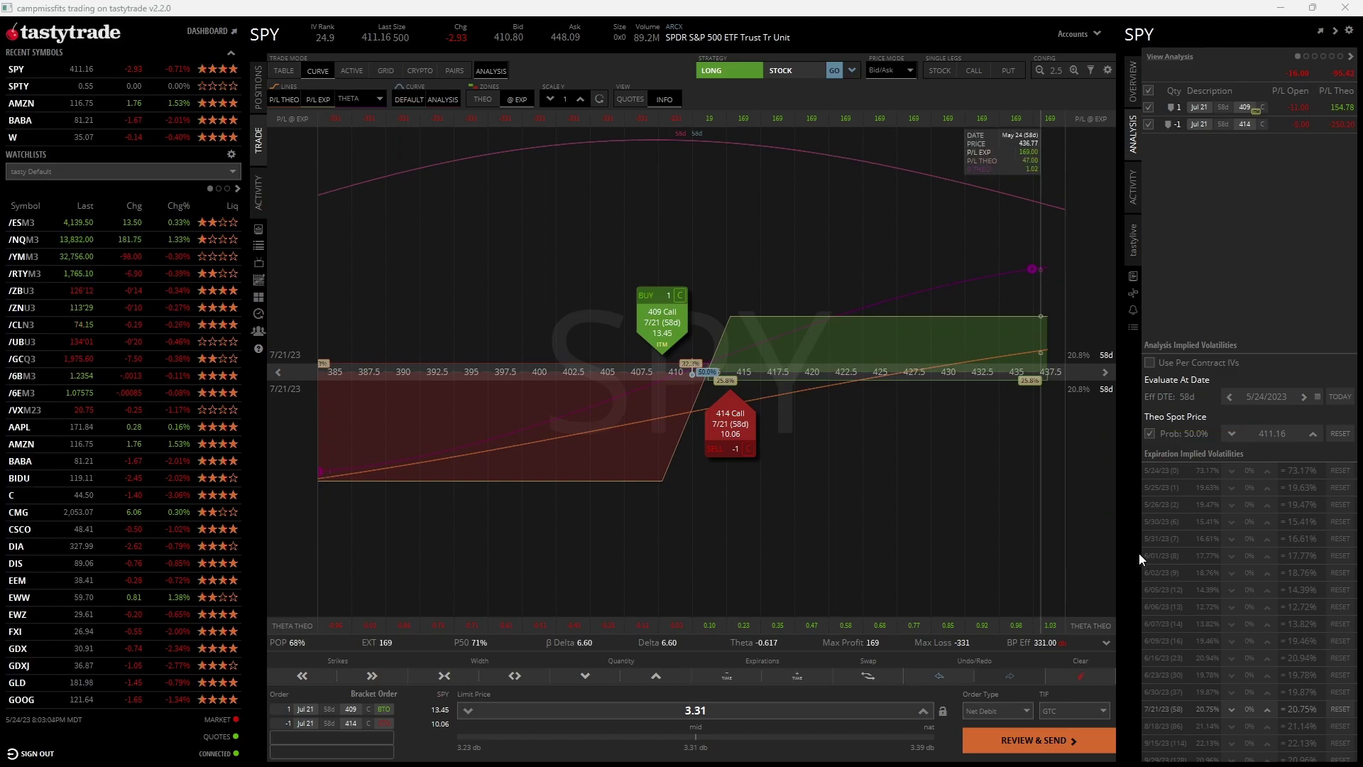
# - Clear the call spread order and expand the Jul 21, 2023 strikes in the option chain table
pyautogui.click(1080, 675)
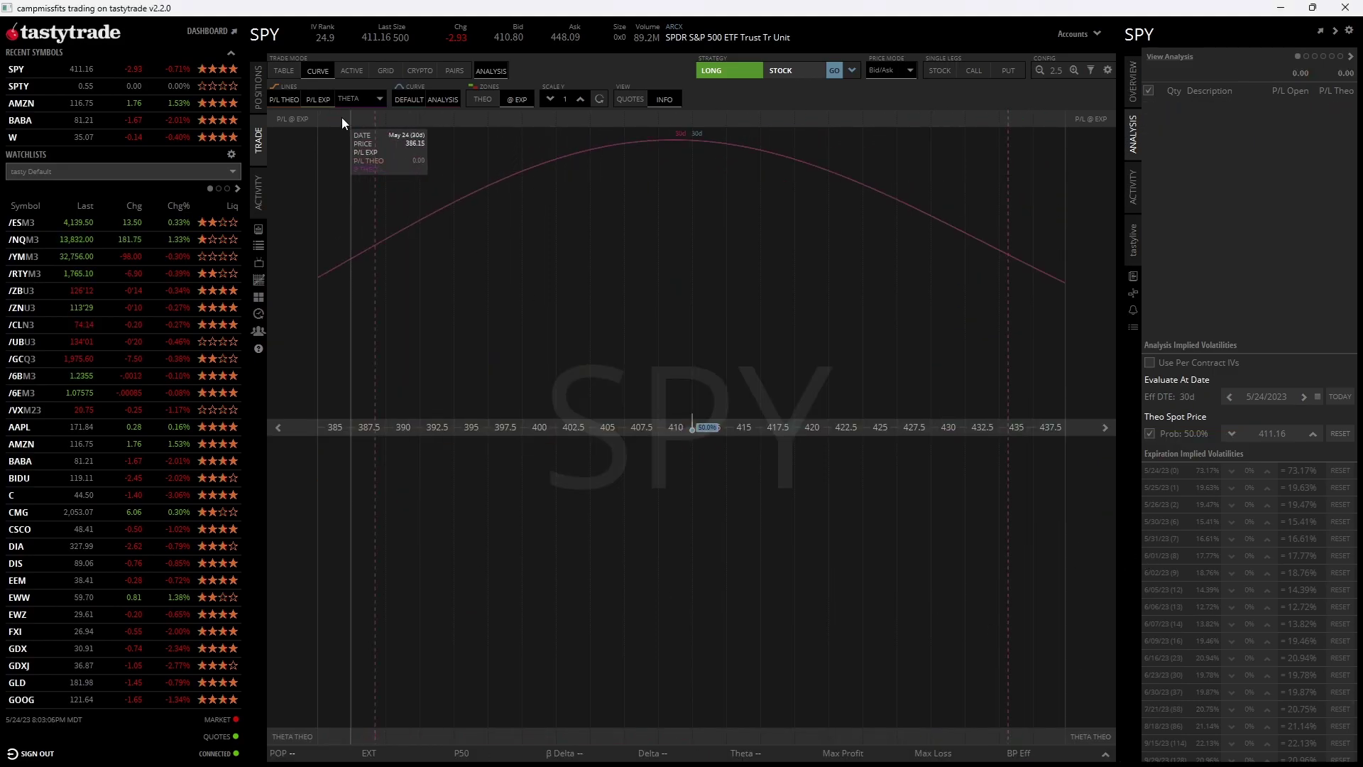
pyautogui.click(286, 71)
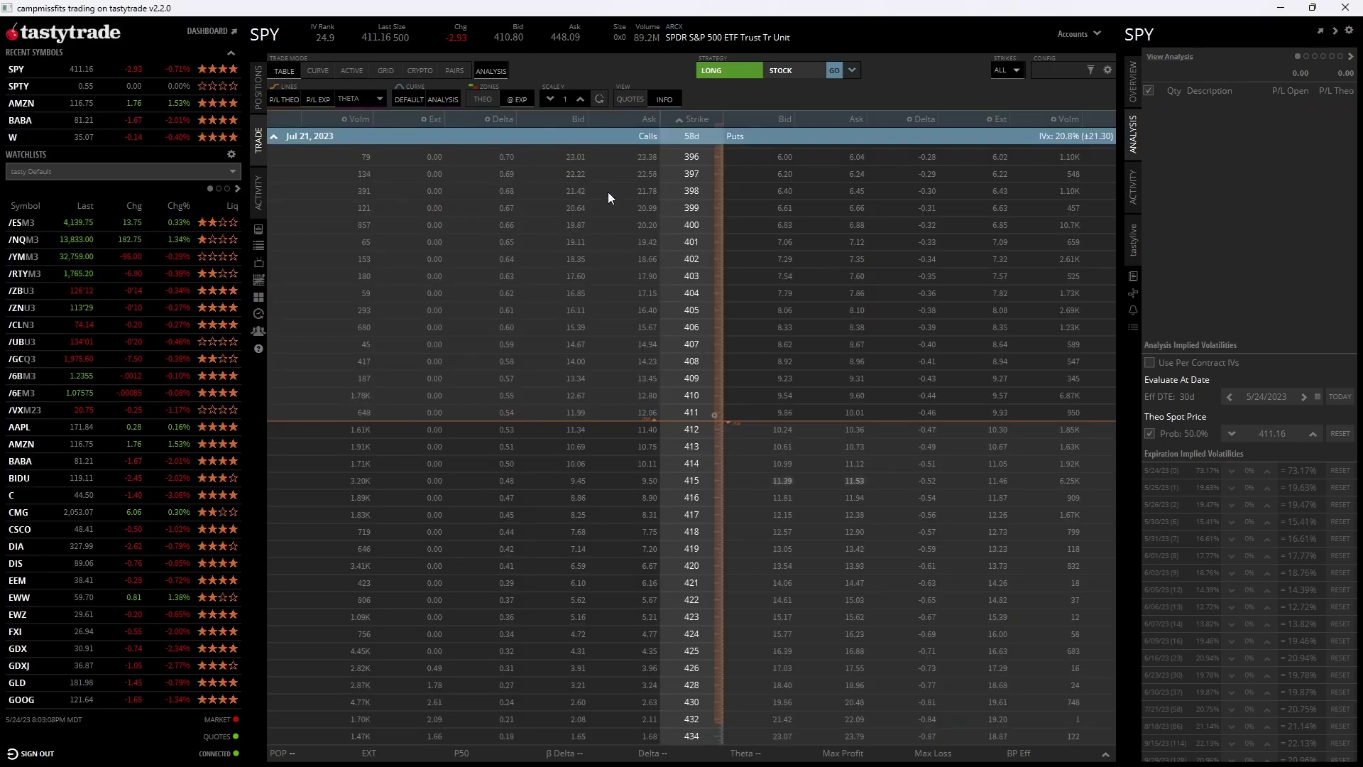
pyautogui.click(274, 137)
pyautogui.click(313, 375)
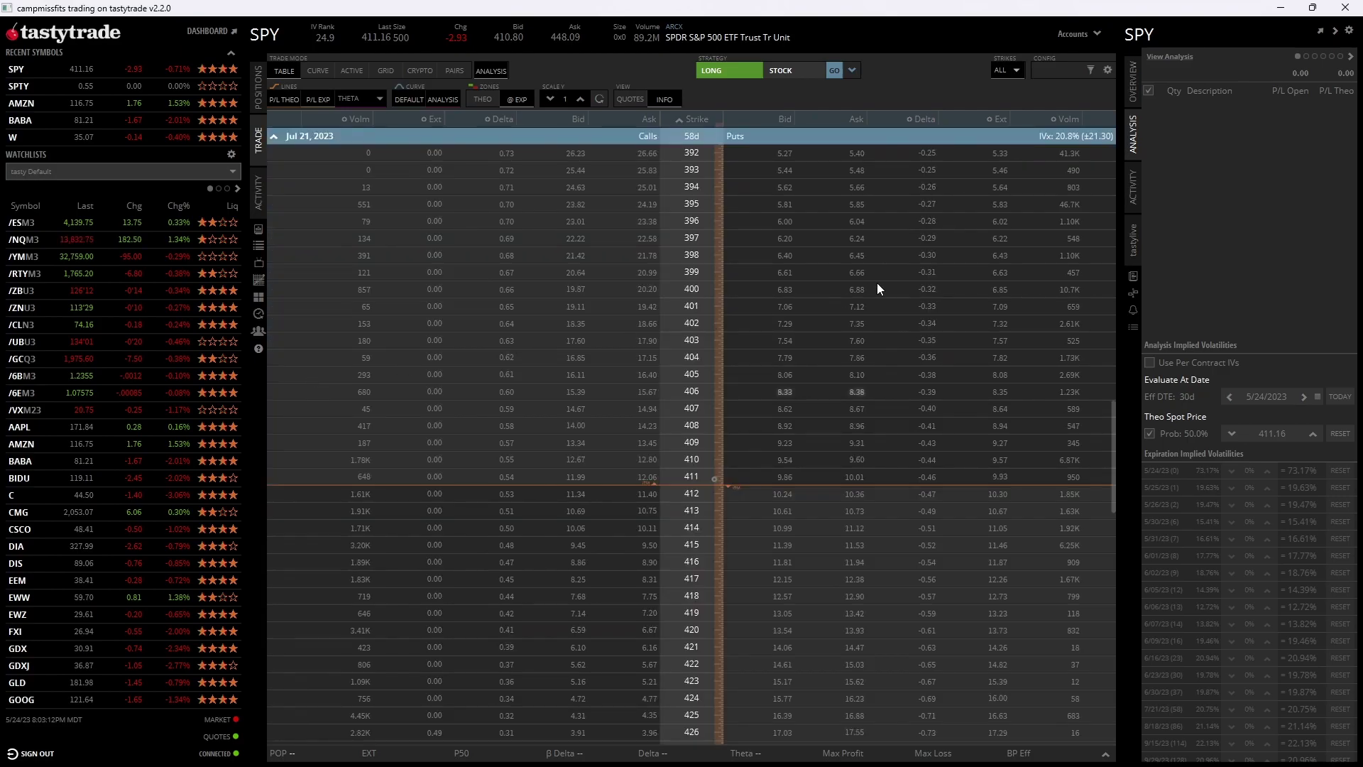
pyautogui.scroll(7, 801, 242)
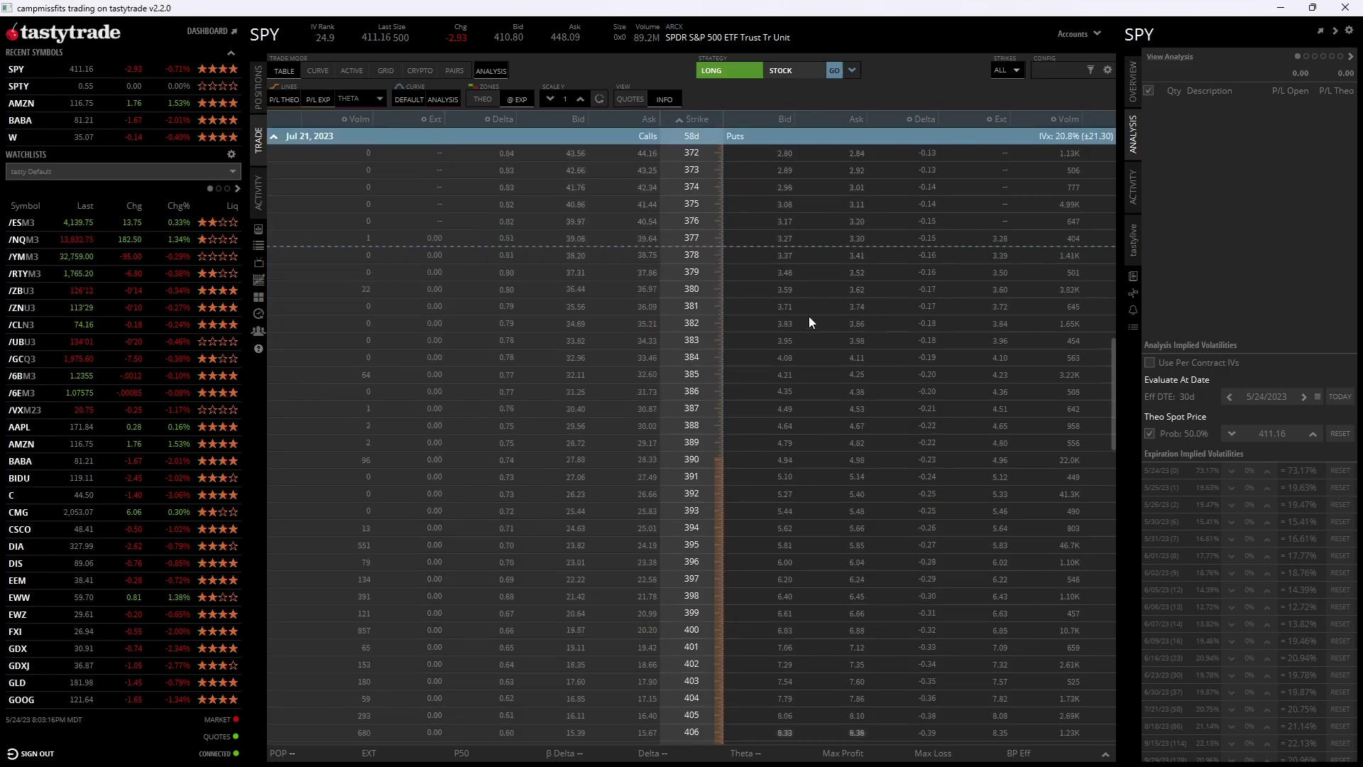
# - Sell one Jul 21 377 put and one Jul 21 436 call for a 4.59 credit
pyautogui.click(785, 239)
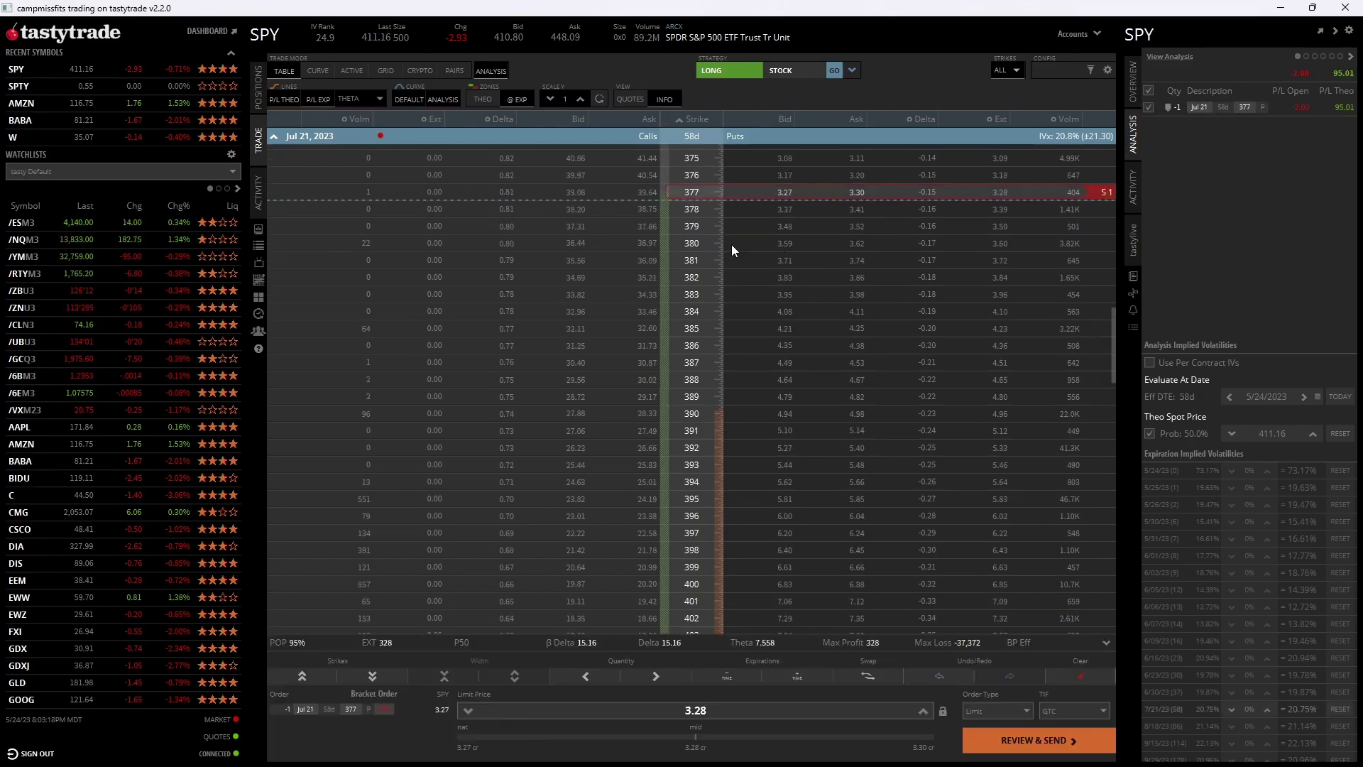
pyautogui.scroll(-15, 497, 320)
pyautogui.scroll(-2, 610, 362)
pyautogui.click(578, 277)
pyautogui.scroll(12, 765, 318)
pyautogui.scroll(5, 764, 318)
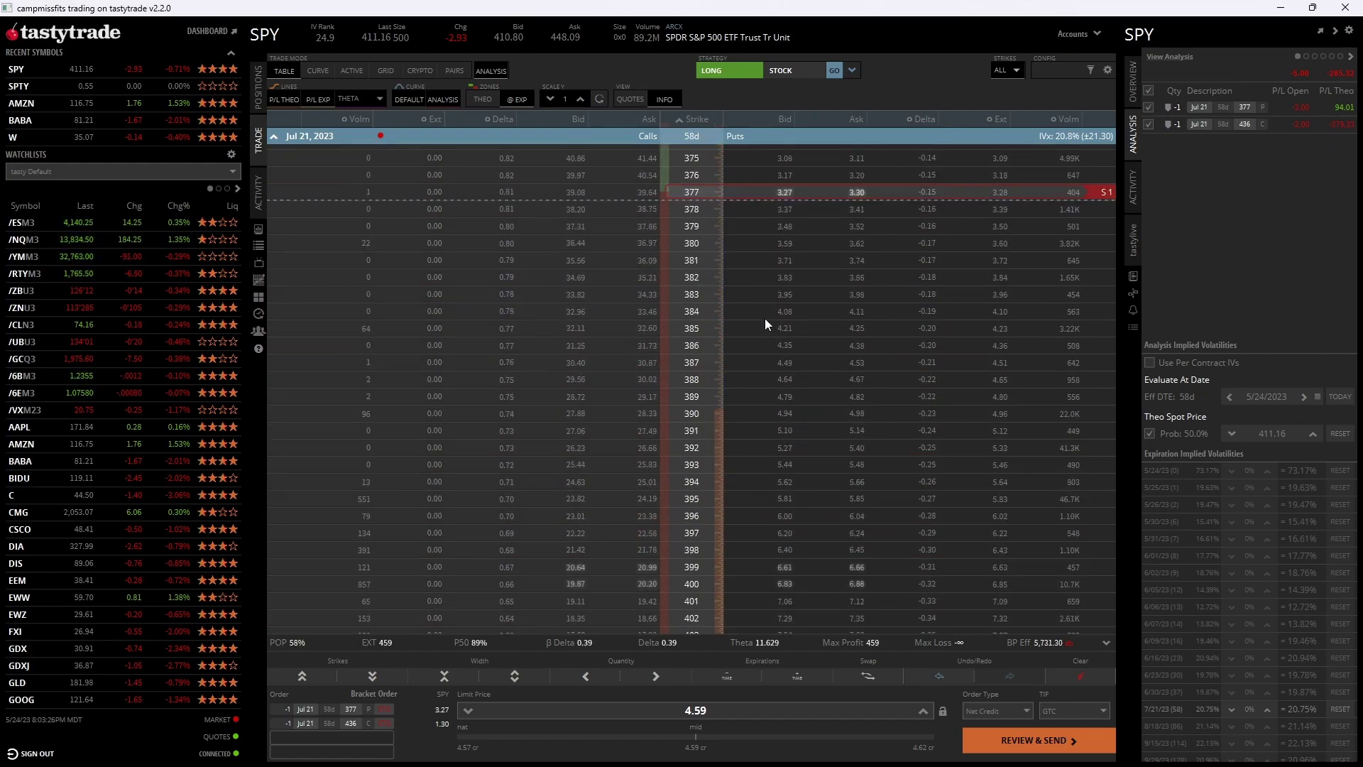
pyautogui.scroll(2, 765, 318)
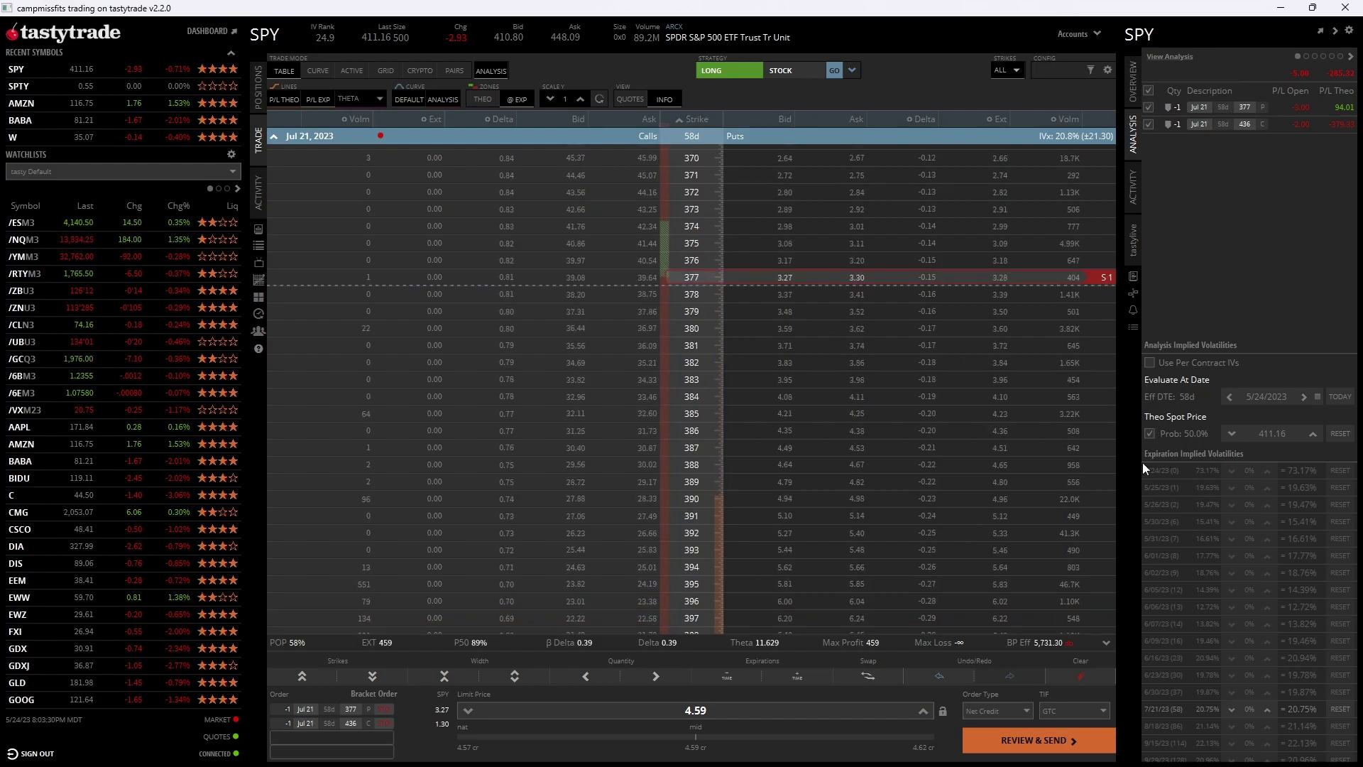
pyautogui.scroll(-10, 789, 266)
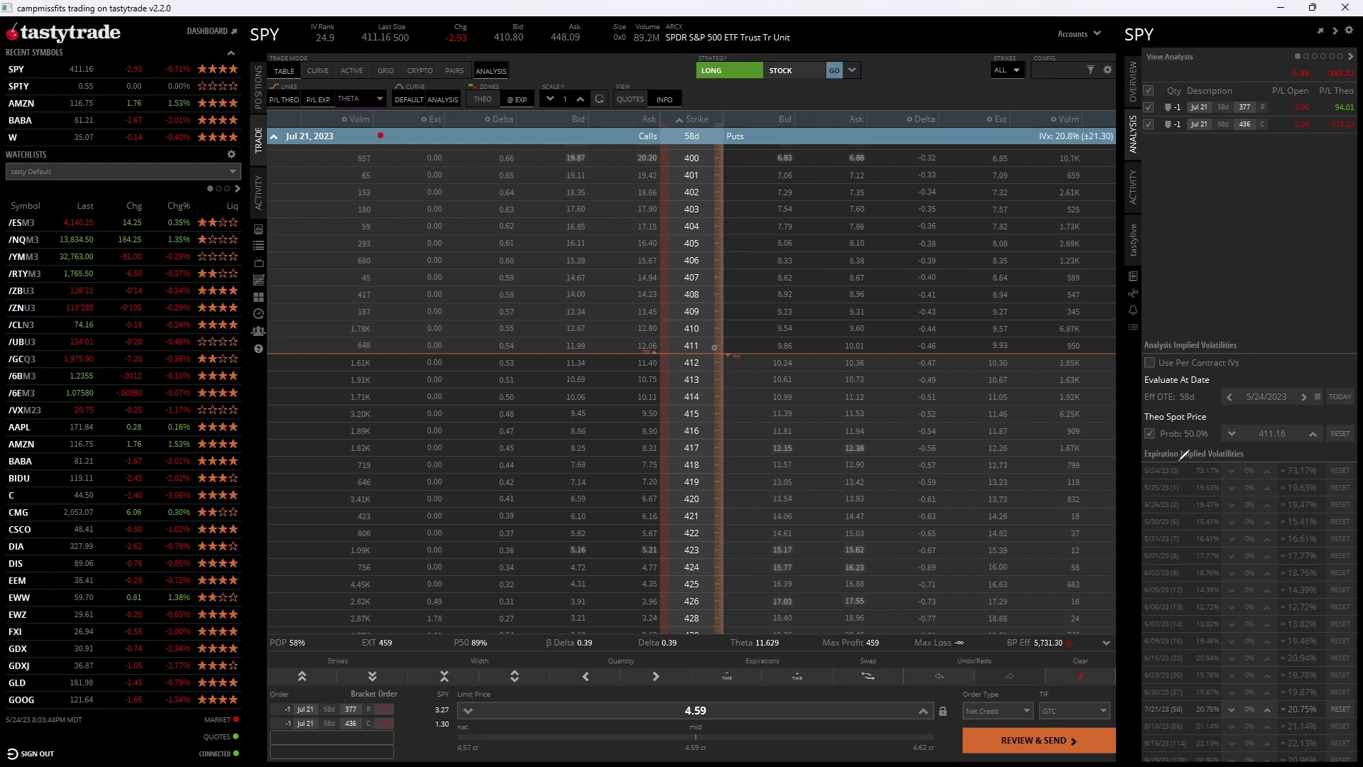
# - Analyze with per-contract IVs: 22.96% for the 377 put and 12.58% for the 436 call
pyautogui.moveTo(1148, 327)
pyautogui.mouseDown()
pyautogui.moveTo(1274, 358)
pyautogui.moveTo(1136, 377)
pyautogui.moveTo(1177, 328)
pyautogui.mouseUp()
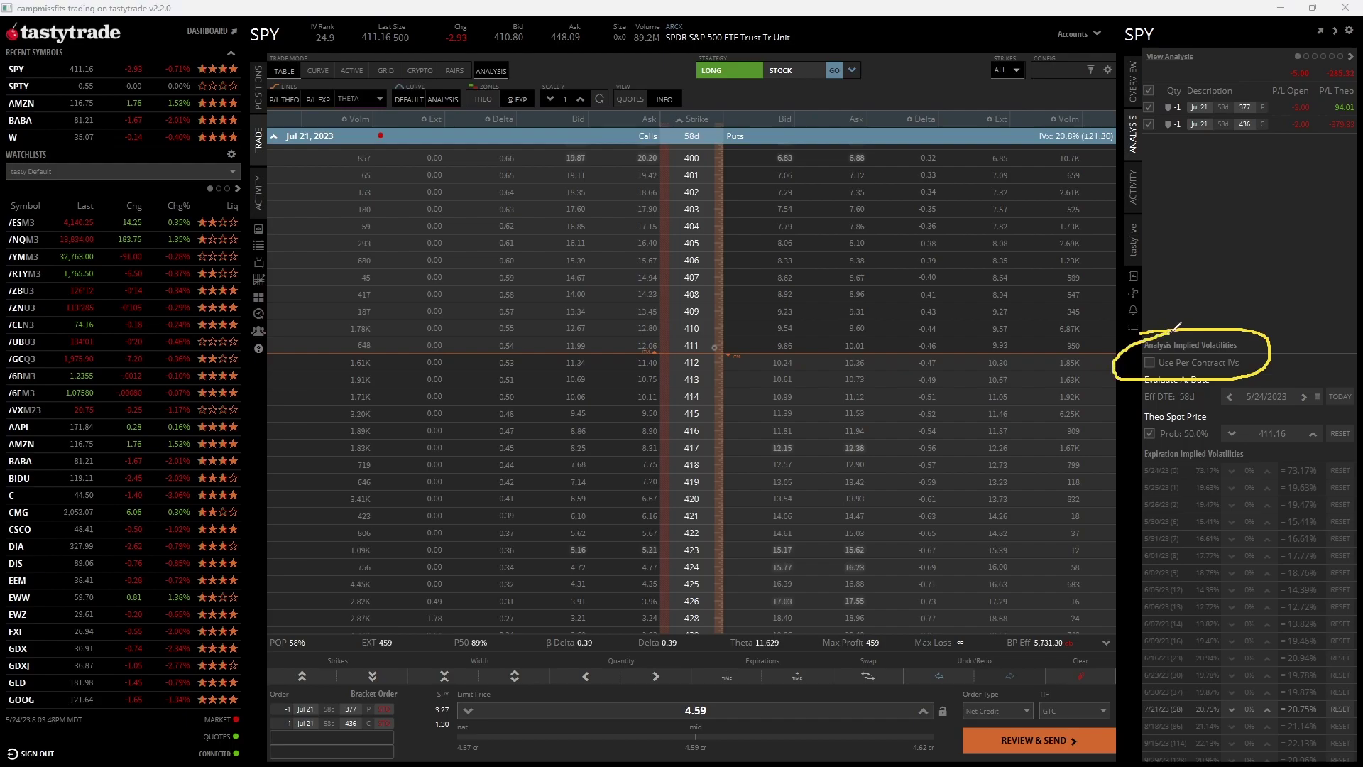
pyautogui.click(1150, 362)
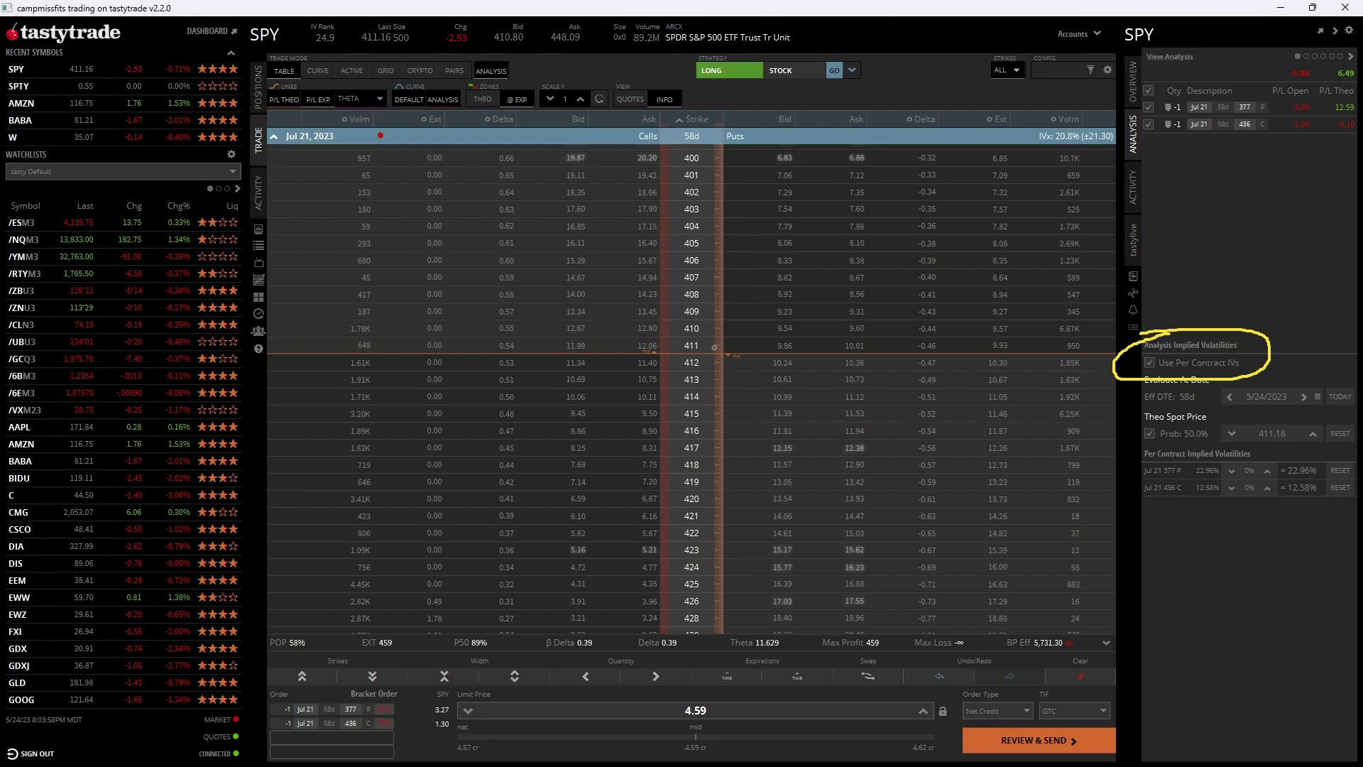
pyautogui.moveTo(1192, 456)
pyautogui.mouseDown()
pyautogui.moveTo(1235, 465)
pyautogui.moveTo(1194, 470)
pyautogui.mouseUp()
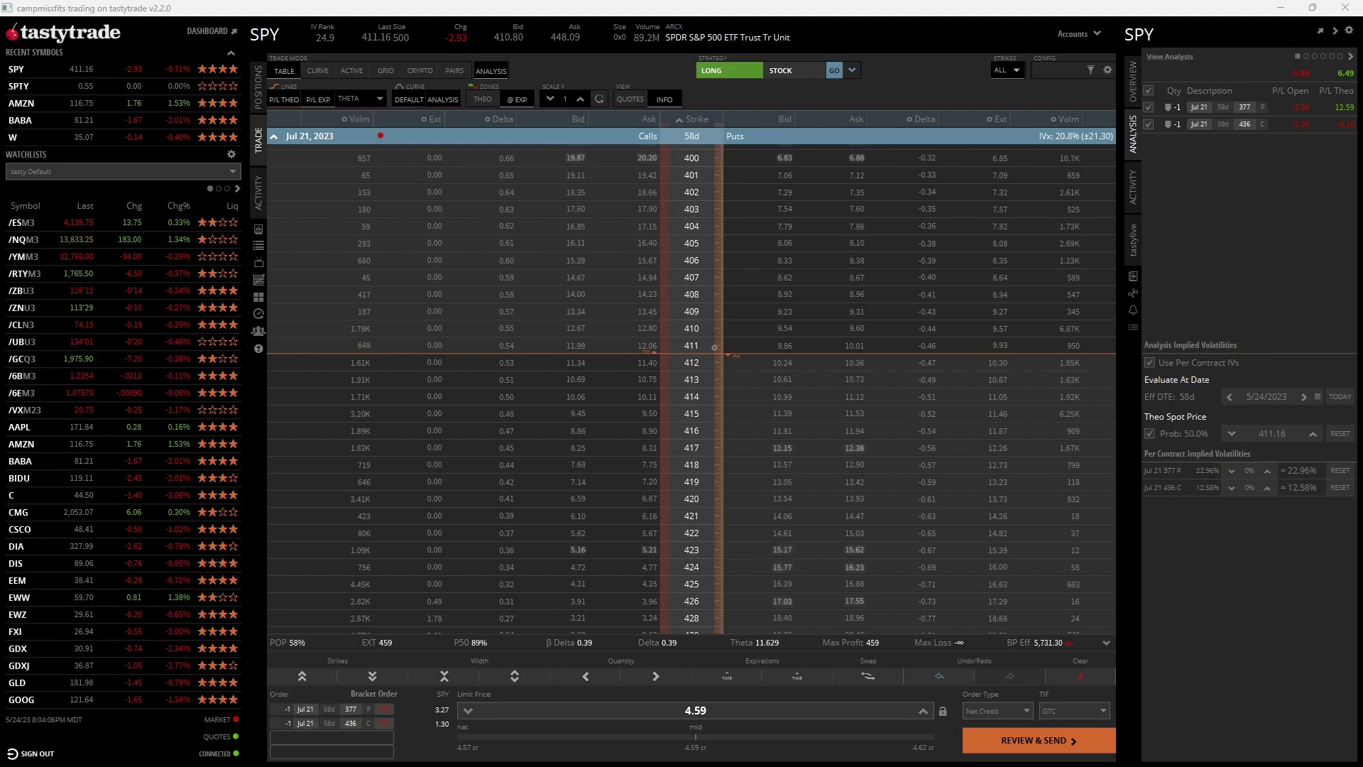
# - Show the short strangle's P/L curve, zoomed and panned to strikes 355–460
pyautogui.scroll(15, 765, 375)
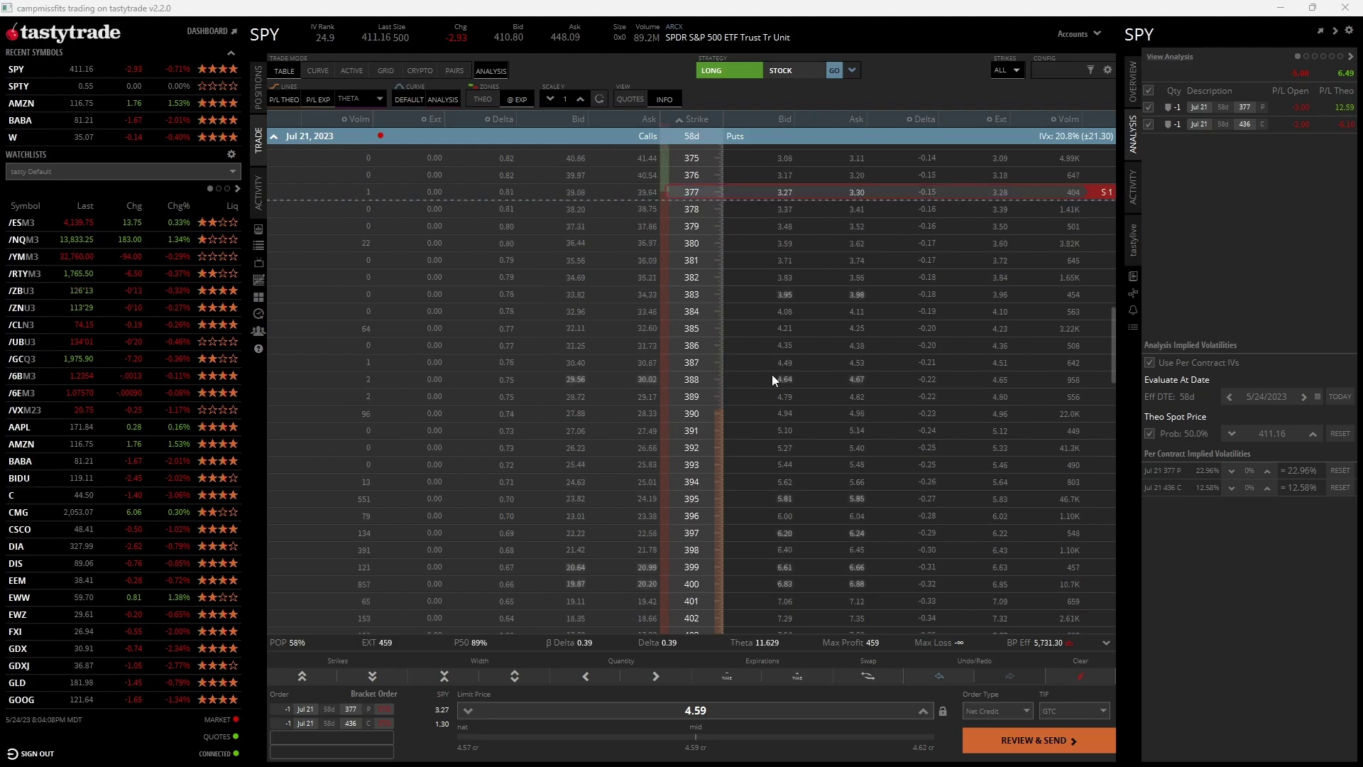
pyautogui.scroll(-12, 773, 375)
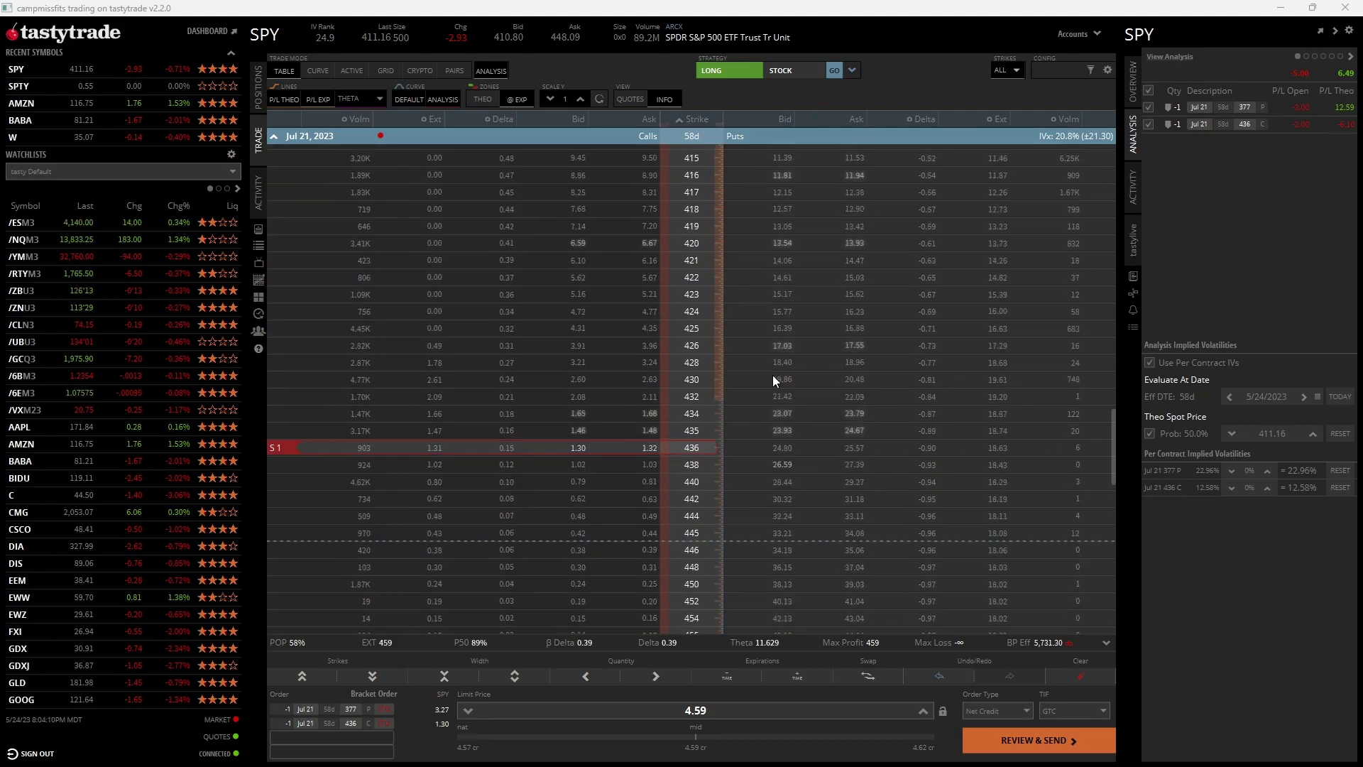
pyautogui.scroll(3, 773, 374)
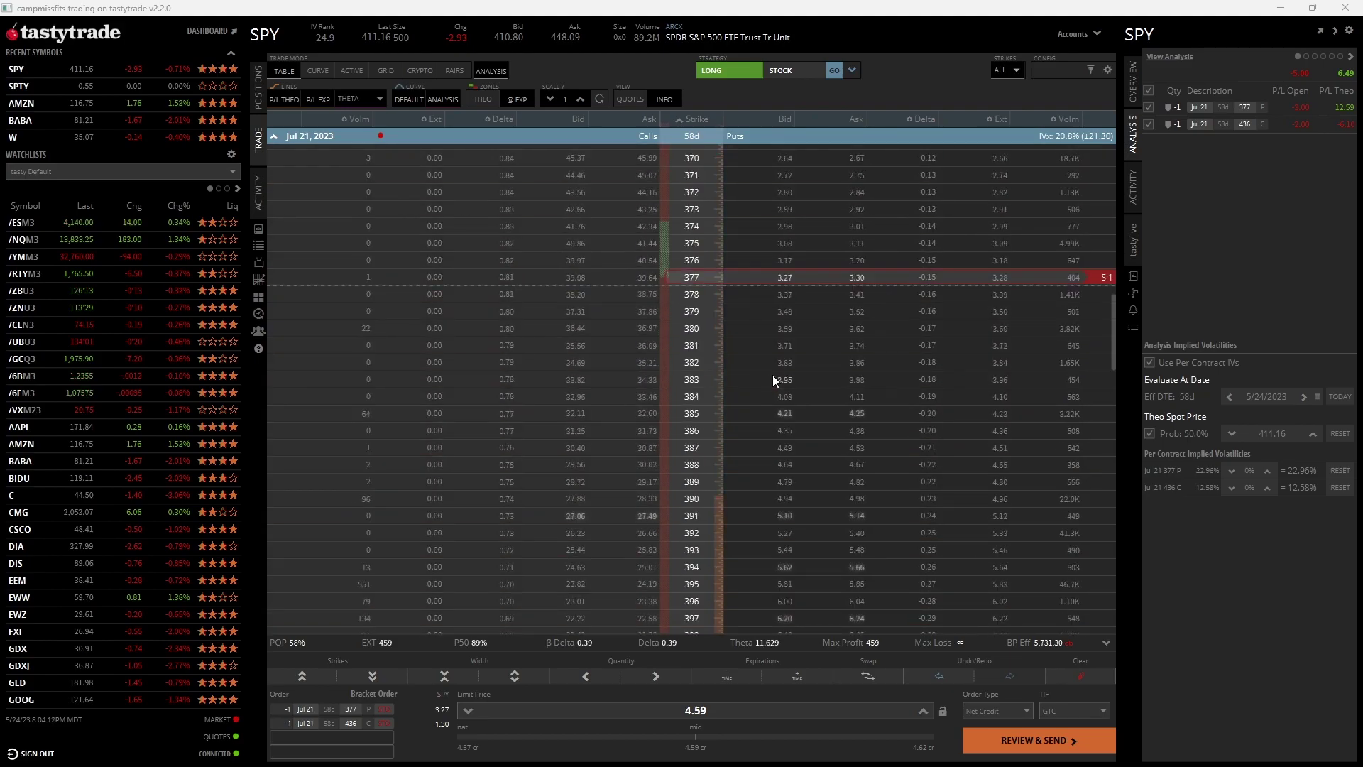
pyautogui.scroll(-1, 773, 375)
pyautogui.click(318, 71)
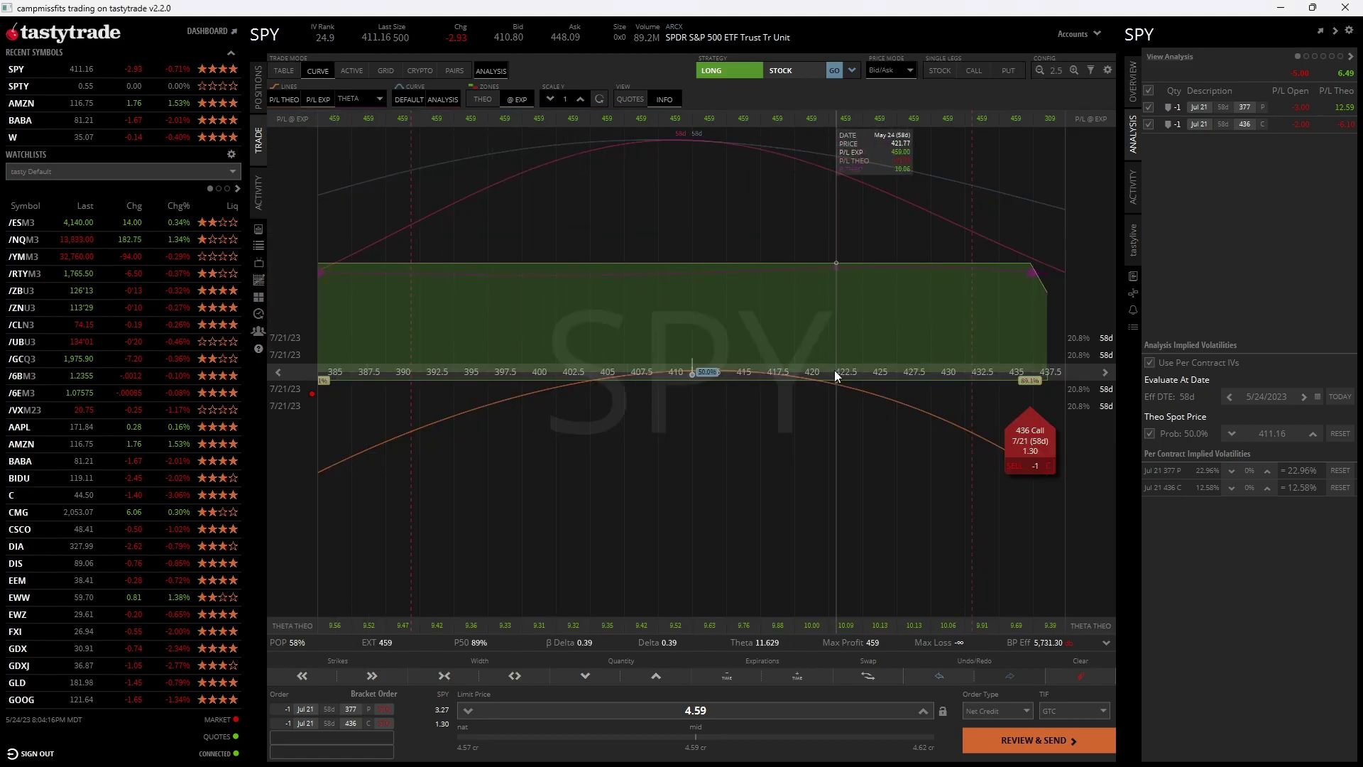
pyautogui.scroll(-5, 746, 367)
pyautogui.scroll(5, 747, 364)
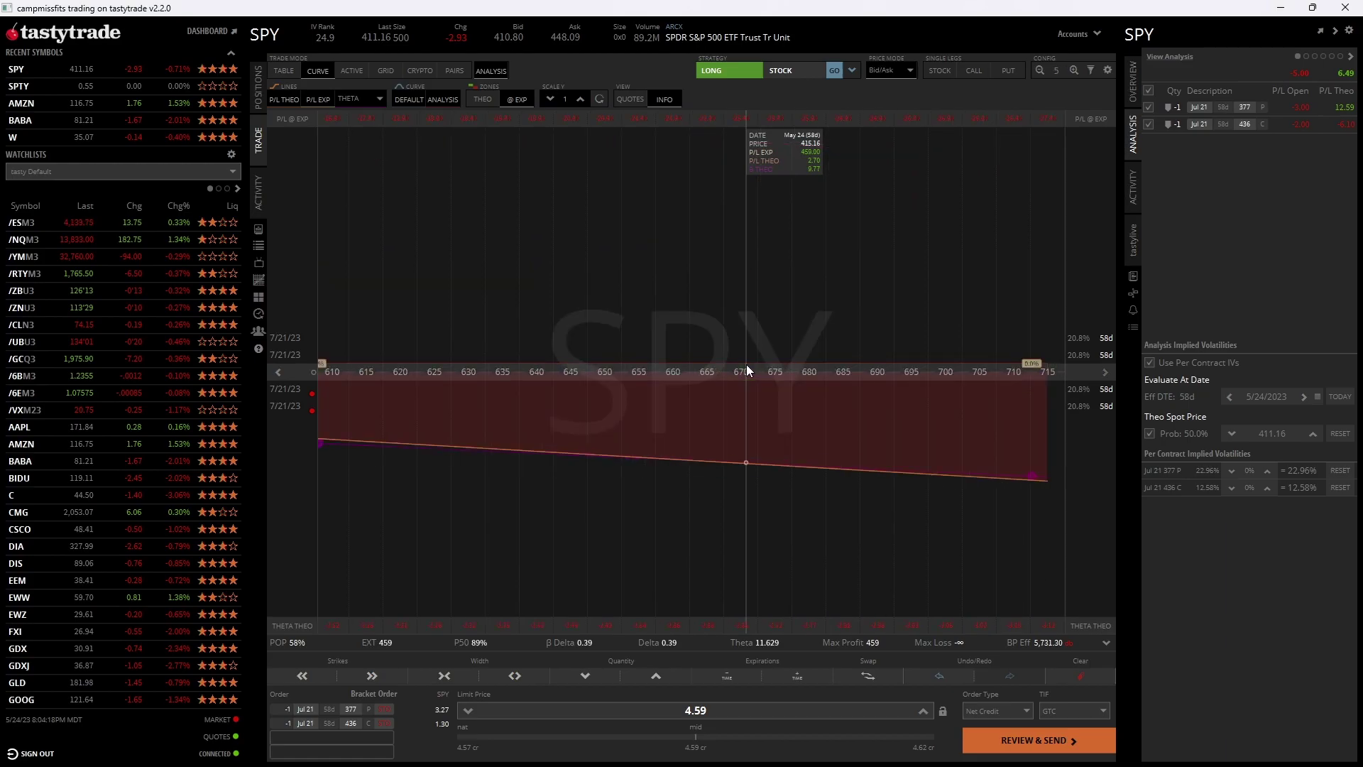
pyautogui.scroll(4, 578, 326)
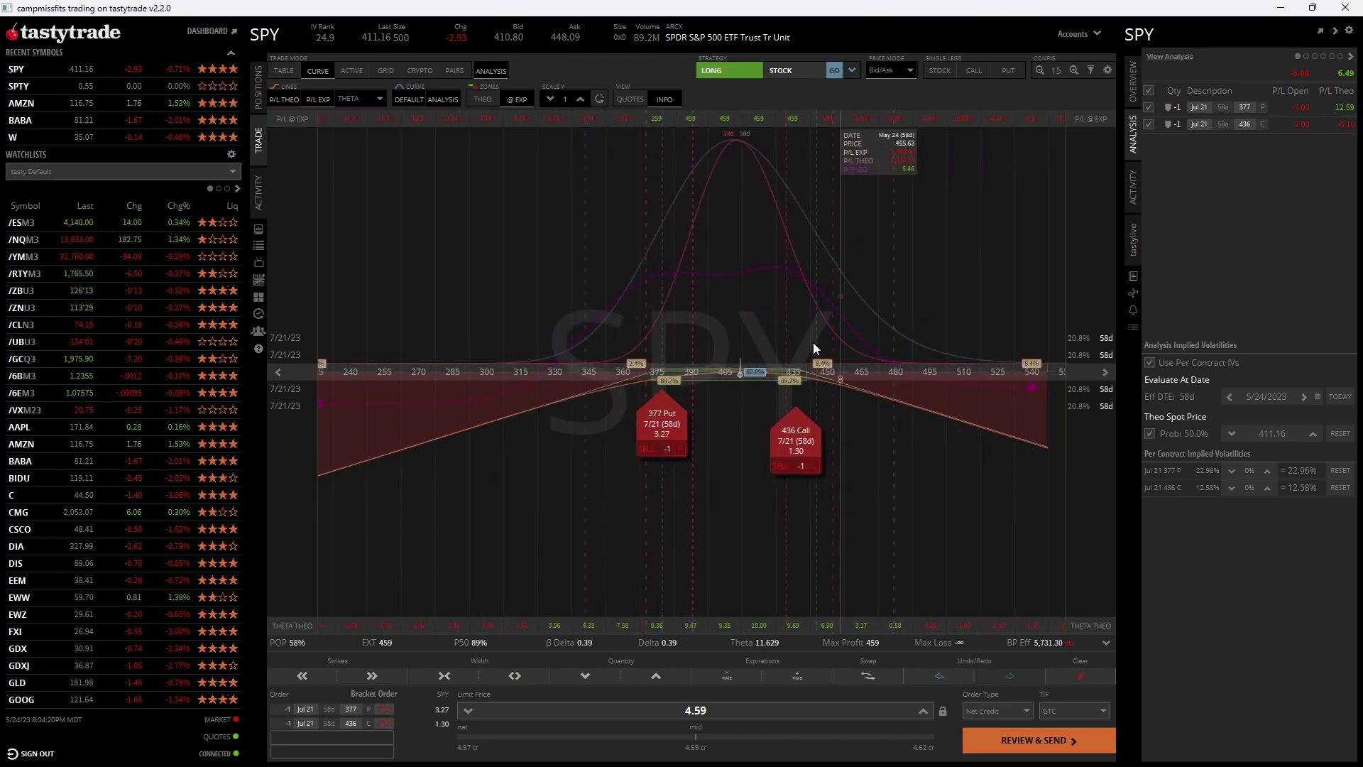
pyautogui.scroll(-1, 653, 398)
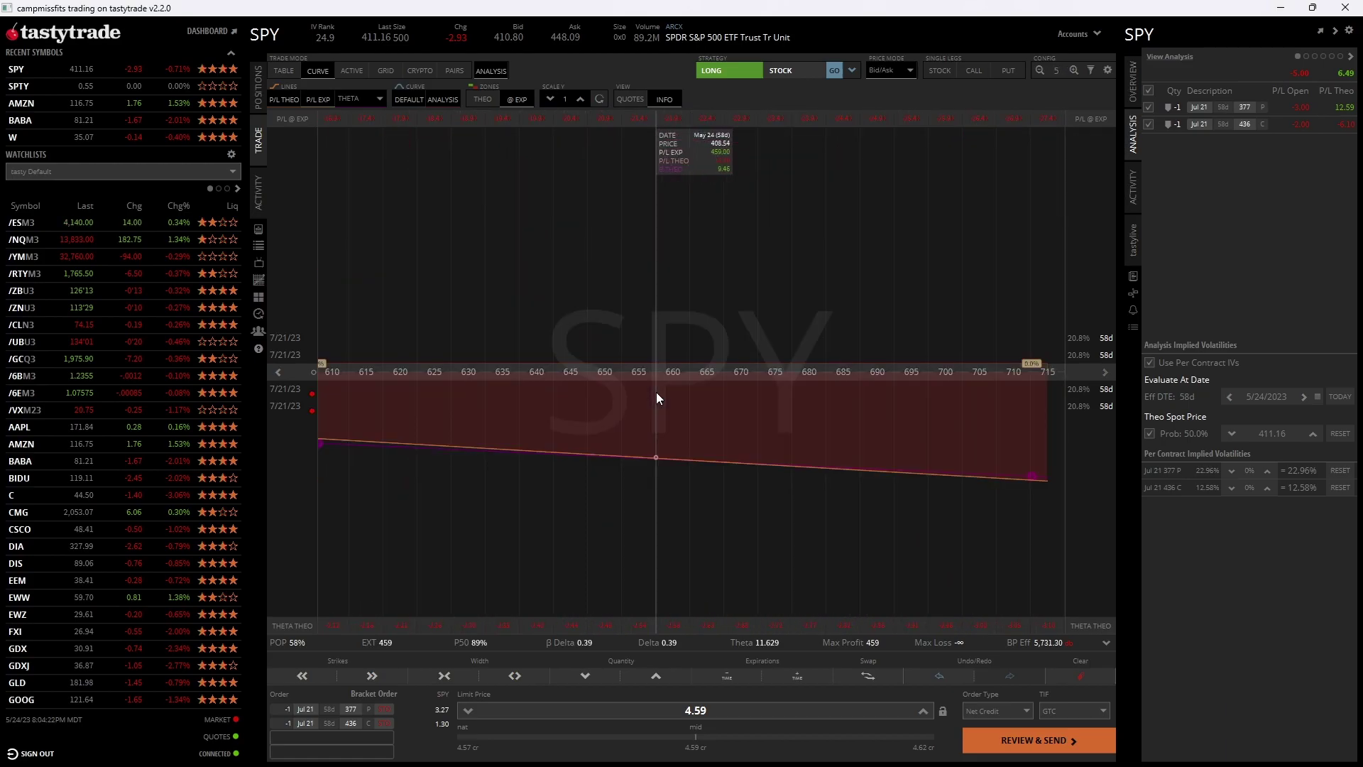
pyautogui.moveTo(983, 428); pyautogui.dragTo(611, 527)
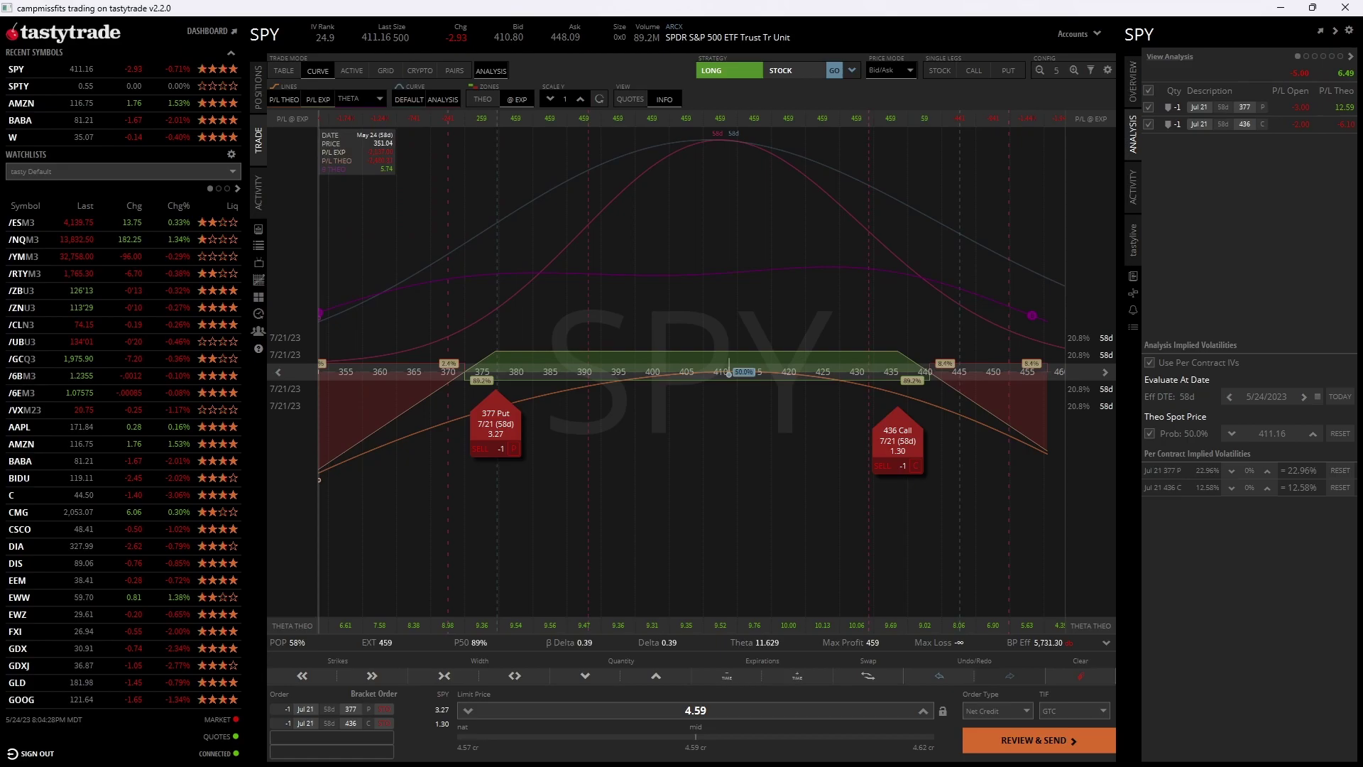
# - Annotate the profit zone and loss areas on the chart, then clear the annotations
pyautogui.moveTo(794, 348)
pyautogui.mouseDown()
pyautogui.moveTo(781, 408)
pyautogui.moveTo(552, 391)
pyautogui.moveTo(774, 410)
pyautogui.moveTo(724, 396)
pyautogui.mouseUp()
pyautogui.moveTo(500, 268)
pyautogui.mouseDown()
pyautogui.moveTo(446, 278)
pyautogui.moveTo(335, 422)
pyautogui.mouseUp()
pyautogui.moveTo(1018, 190); pyautogui.dragTo(1078, 426)
pyautogui.press('Escape')
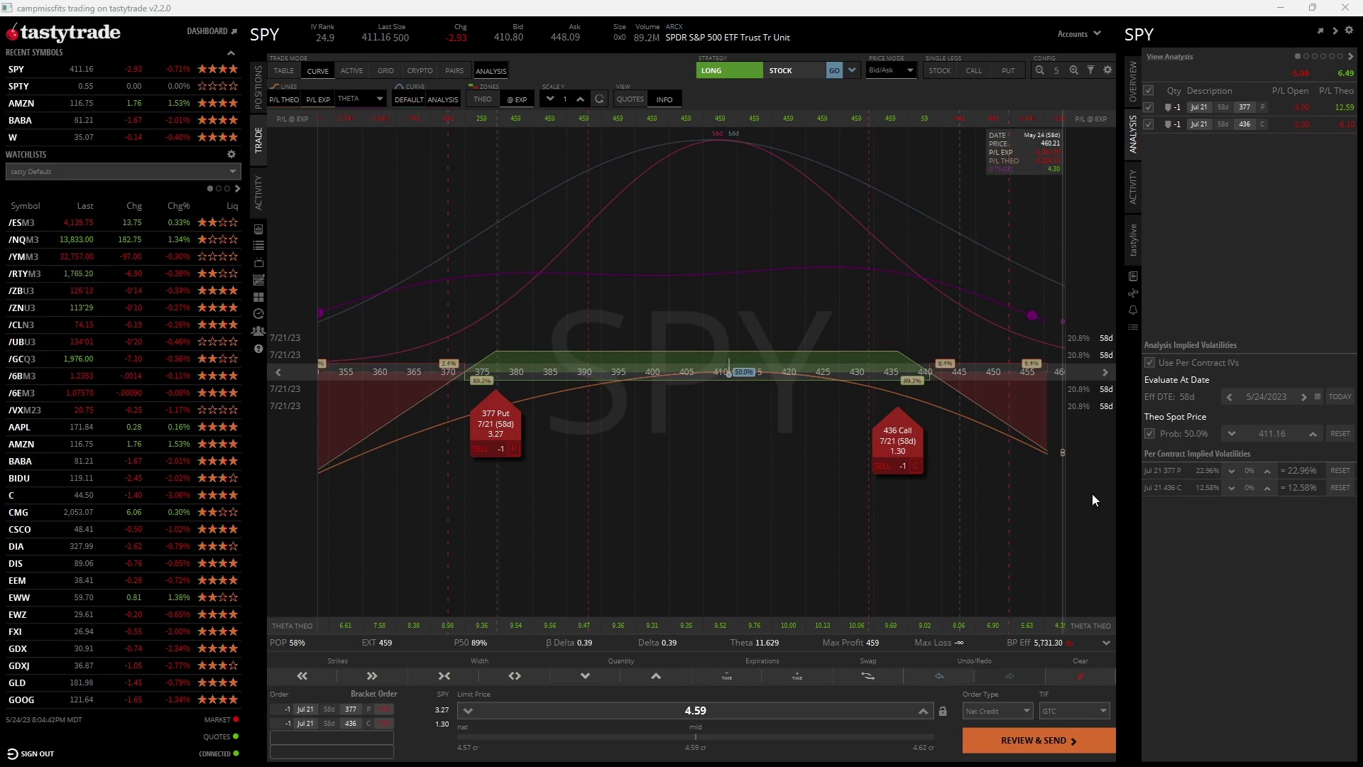
# - Adjust the 377 put's implied volatility to -6%, giving 16.96%
pyautogui.click(1231, 471)
pyautogui.click(1231, 470)
pyautogui.click(1231, 470)
pyautogui.click(1231, 471)
pyautogui.click(1231, 471)
pyautogui.click(1231, 471)
pyautogui.click(1231, 471)
pyautogui.click(1231, 471)
pyautogui.click(1231, 471)
pyautogui.click(1267, 470)
pyautogui.click(1267, 470)
pyautogui.click(1267, 470)
pyautogui.click(1268, 470)
pyautogui.click(1267, 470)
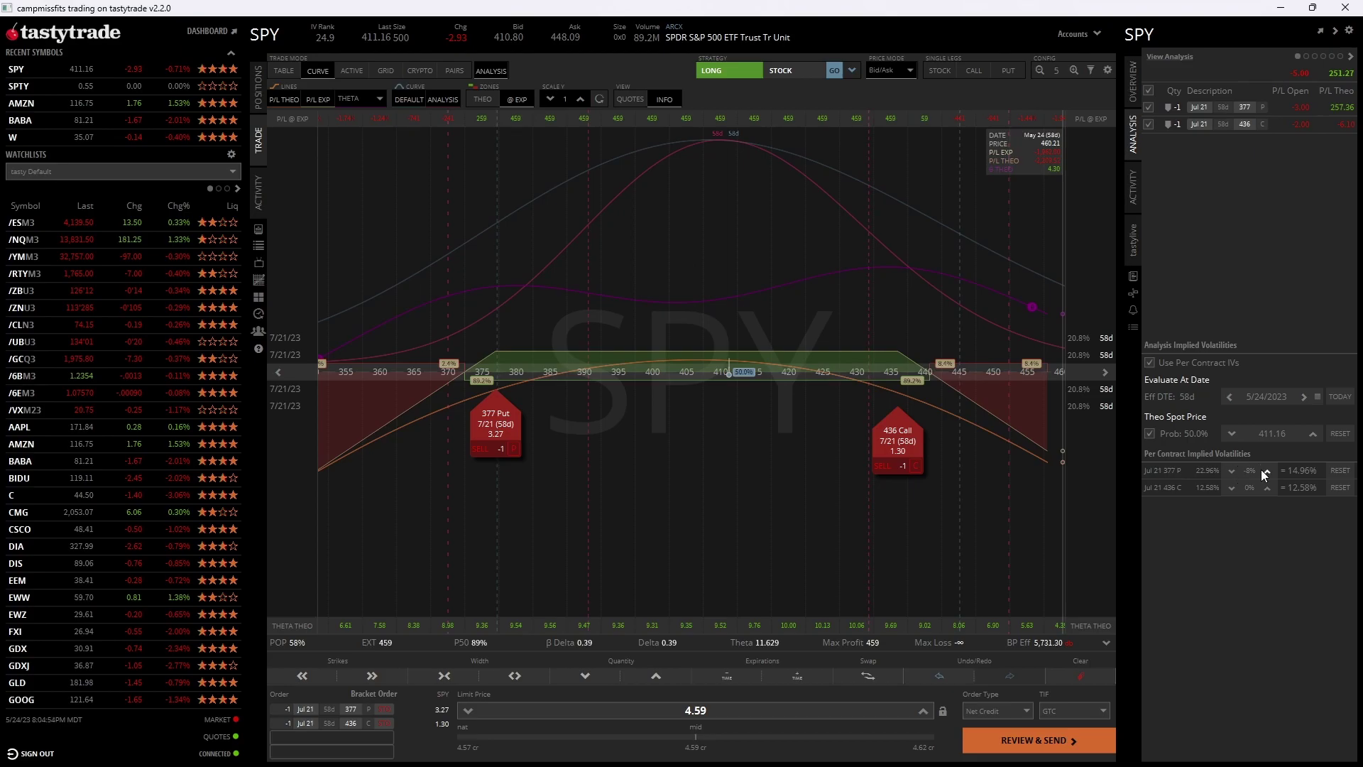
pyautogui.click(1267, 471)
pyautogui.click(1232, 471)
pyautogui.click(1232, 471)
pyautogui.click(1267, 471)
pyautogui.click(1267, 471)
pyautogui.click(1267, 470)
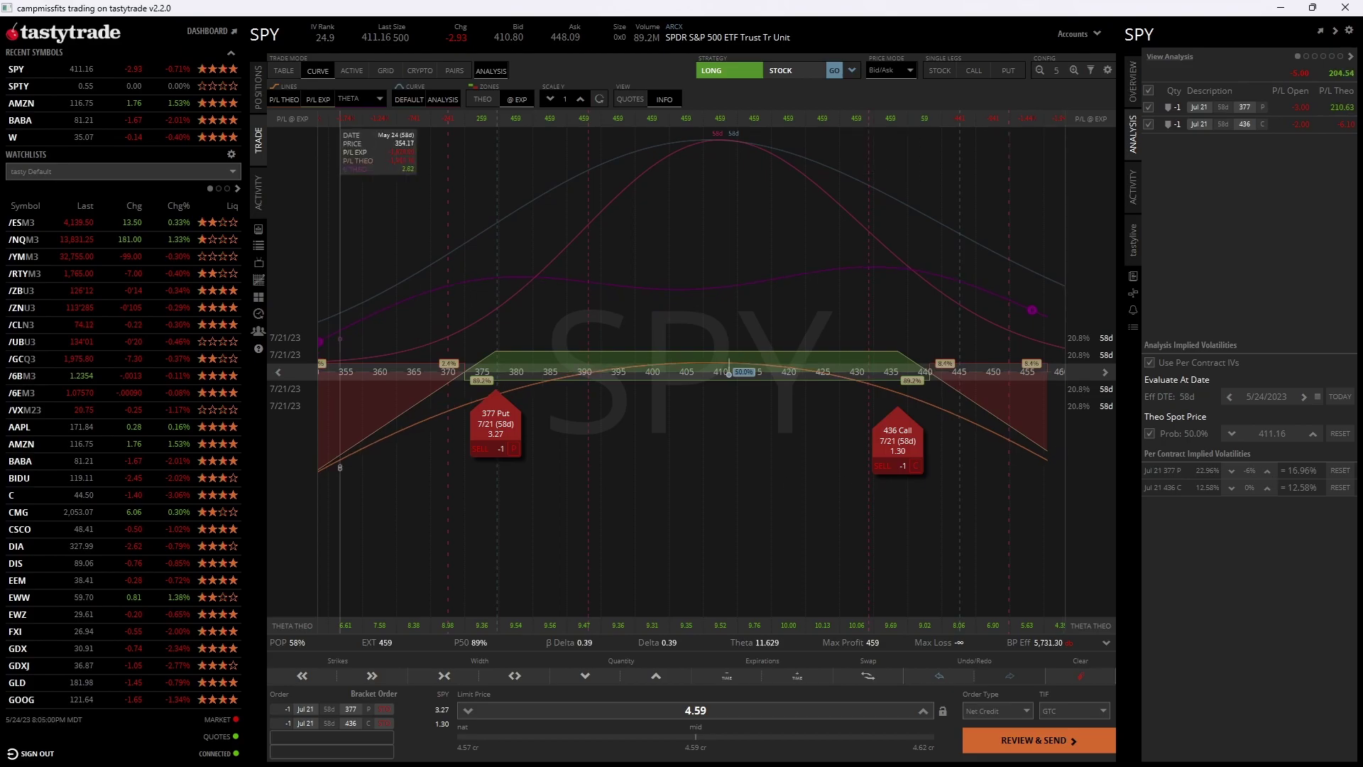
# - Highlight the -6% IV and 204.54 Theo P/L, and move the theoretical spot to about 401.58
pyautogui.moveTo(1250, 452)
pyautogui.mouseDown()
pyautogui.moveTo(1300, 447)
pyautogui.moveTo(1310, 468)
pyautogui.moveTo(1233, 475)
pyautogui.mouseUp()
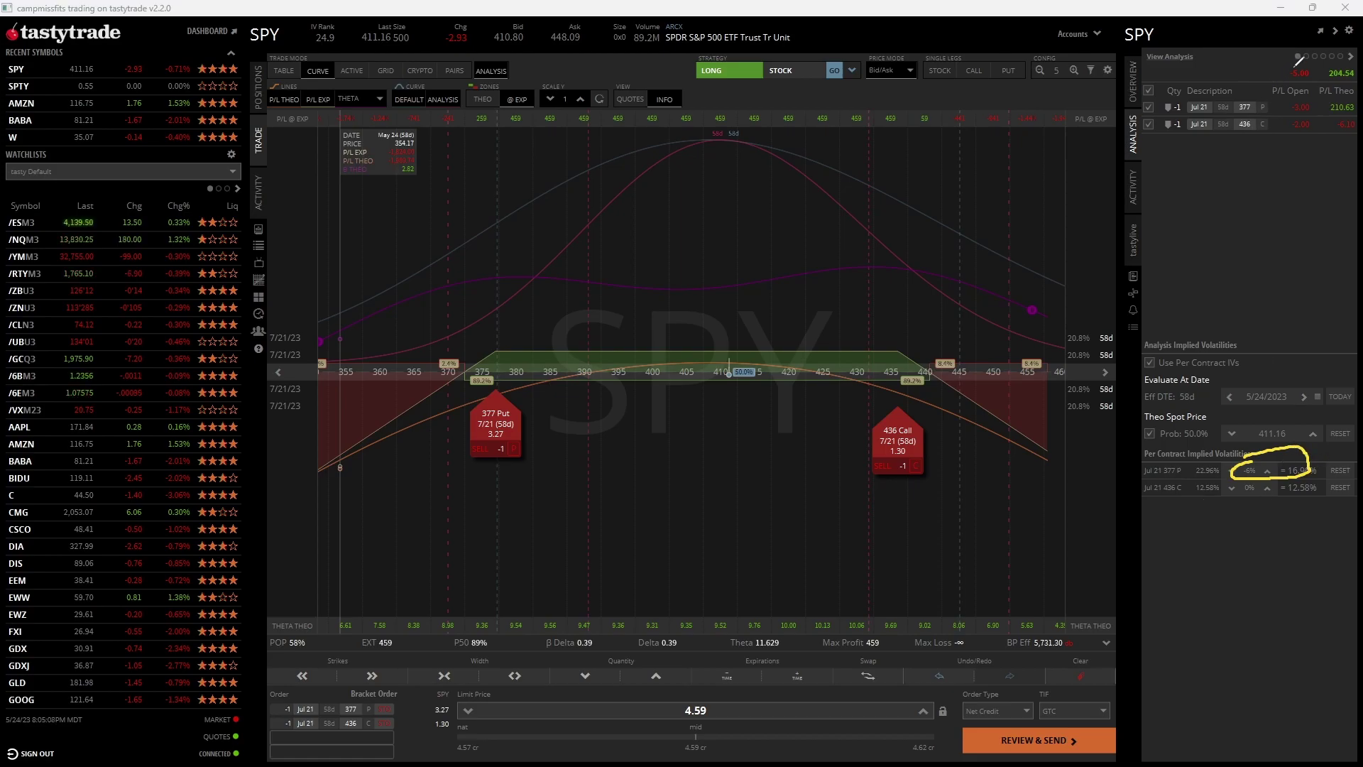
pyautogui.moveTo(1315, 65)
pyautogui.mouseDown()
pyautogui.moveTo(1347, 55)
pyautogui.moveTo(1358, 91)
pyautogui.moveTo(1319, 62)
pyautogui.mouseUp()
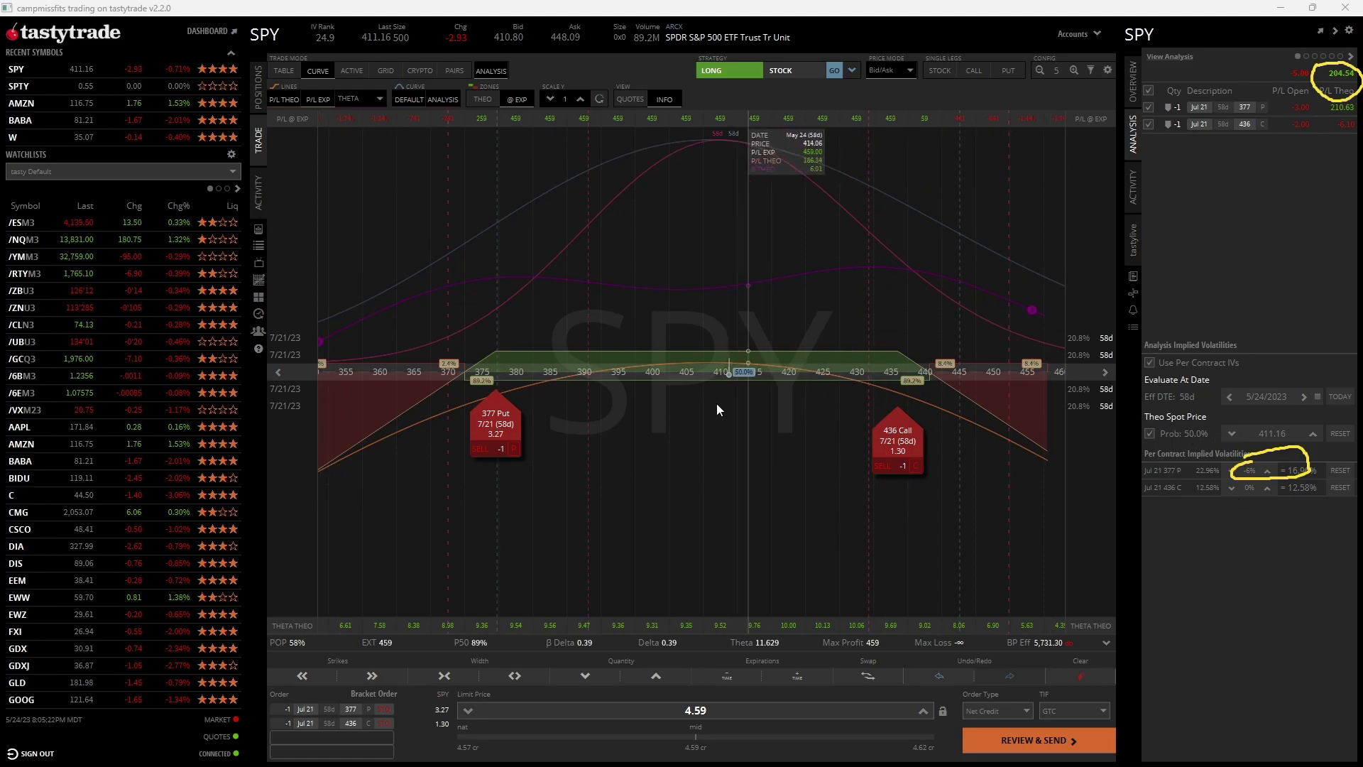
pyautogui.moveTo(726, 373); pyautogui.dragTo(661, 382)
# - Raise the 377 put's implied volatility to +8%, giving 30.96%
pyautogui.click(1267, 470)
pyautogui.click(1267, 470)
pyautogui.click(1266, 470)
pyautogui.click(1266, 470)
pyautogui.click(1266, 470)
pyautogui.click(1267, 470)
pyautogui.click(1266, 470)
pyautogui.click(1266, 470)
pyautogui.click(1266, 470)
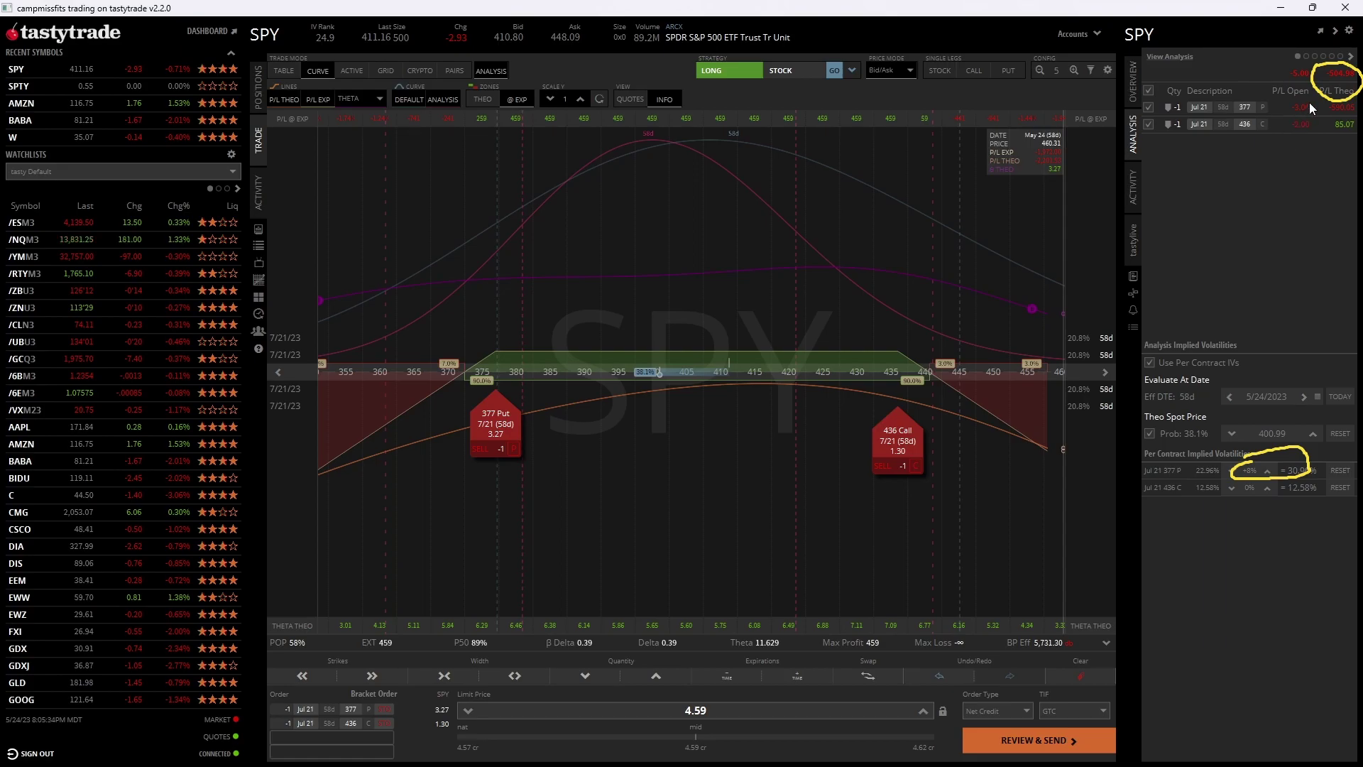
# - Evaluate the strangle's P/L at 7/7/2023, comparing Theo and at-expiration P/L zones
pyautogui.click(1304, 398)
pyautogui.click(1304, 398)
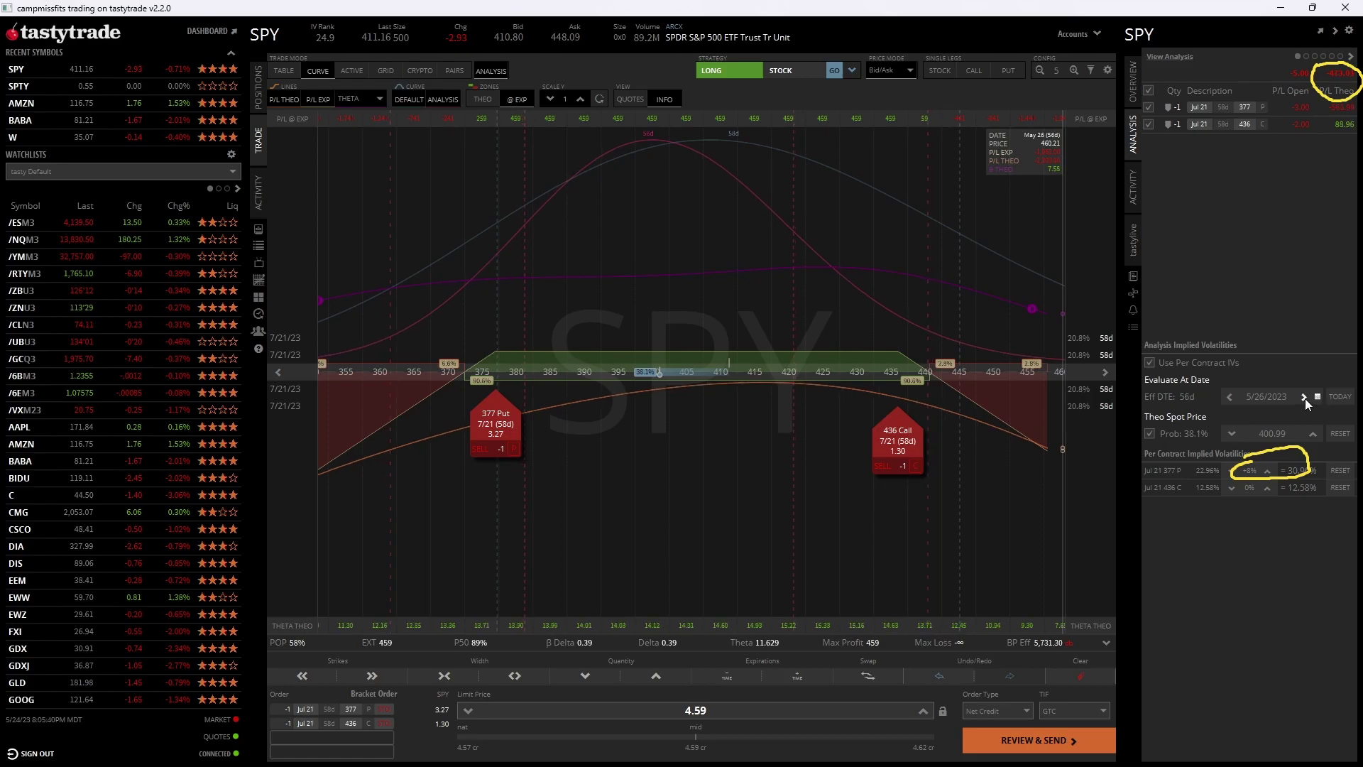
pyautogui.click(1305, 397)
pyautogui.click(1305, 397)
pyautogui.click(1305, 397)
pyautogui.click(1305, 397)
pyautogui.click(1305, 396)
pyautogui.click(1304, 397)
pyautogui.click(1305, 397)
pyautogui.click(1305, 396)
pyautogui.click(1305, 397)
pyautogui.click(1305, 397)
pyautogui.click(1305, 397)
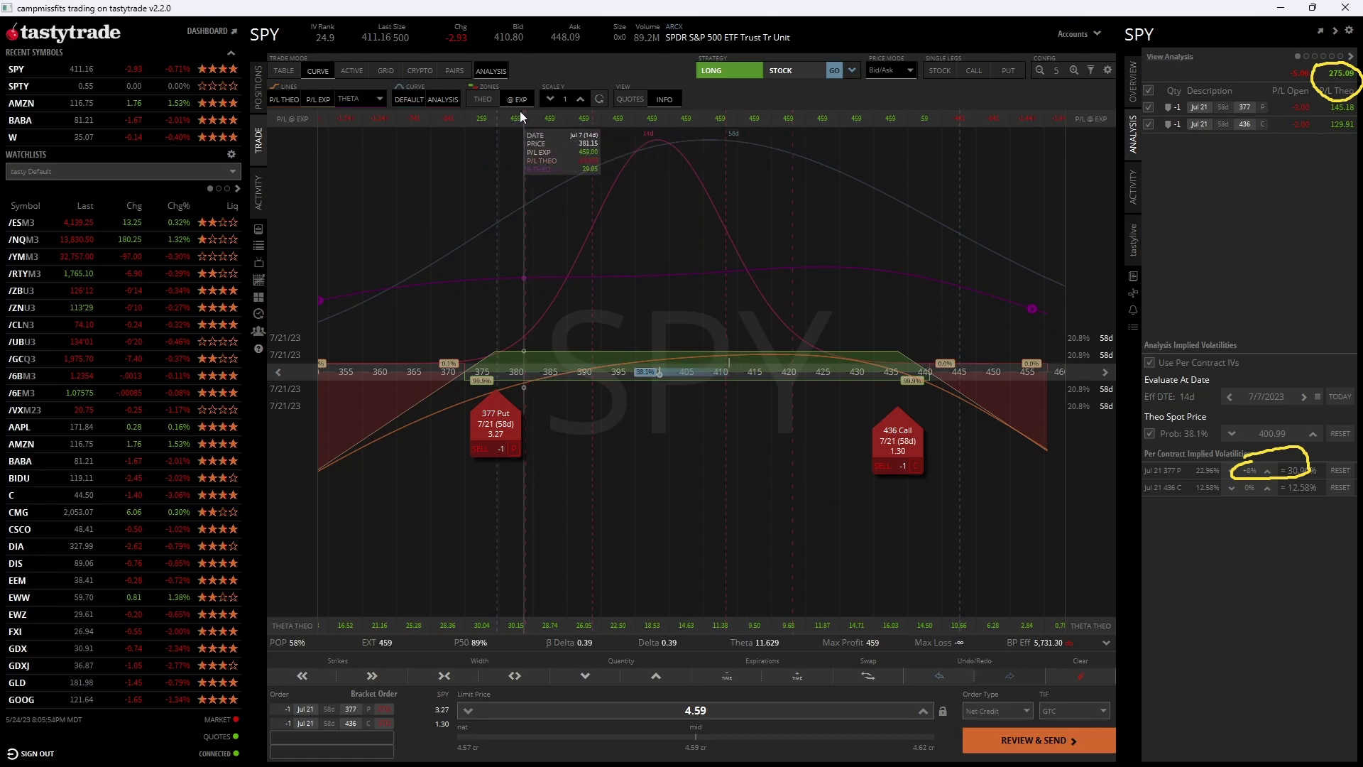
pyautogui.click(481, 99)
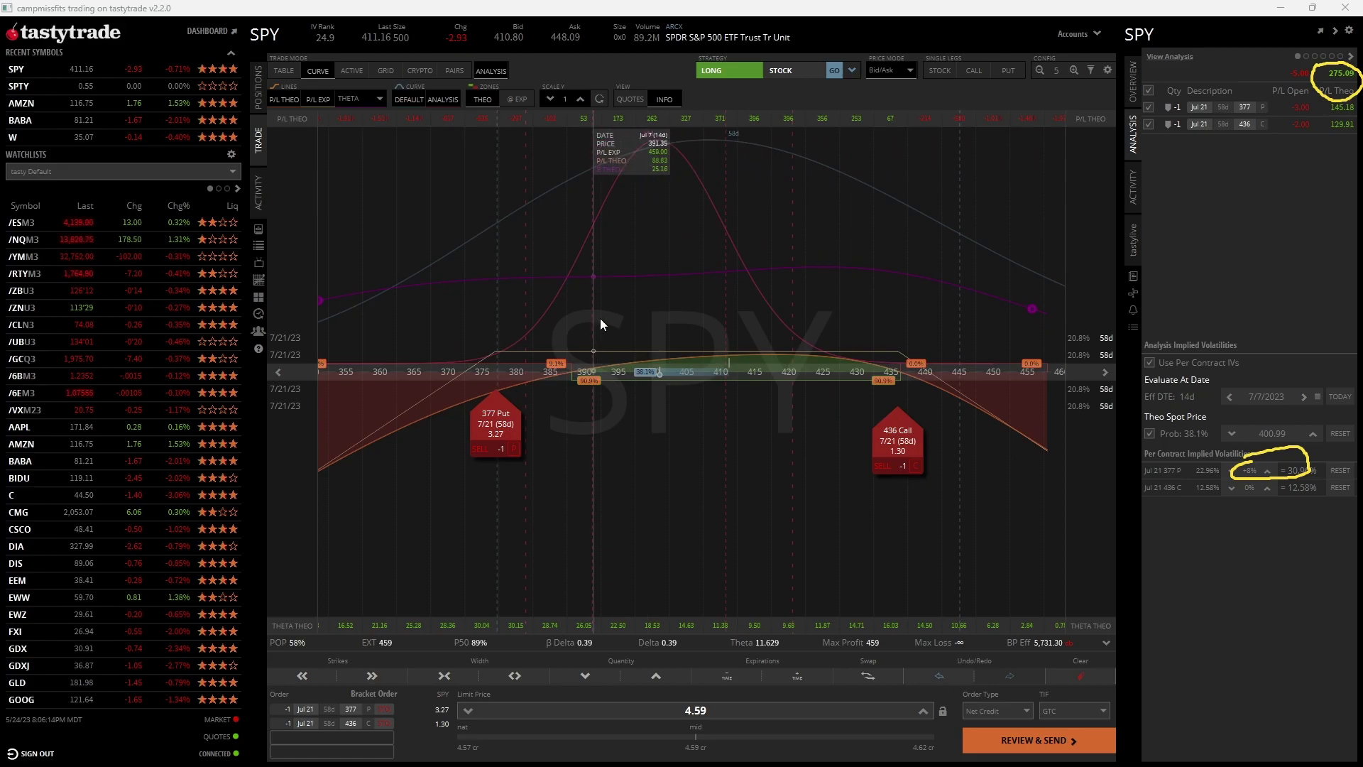
pyautogui.click(518, 99)
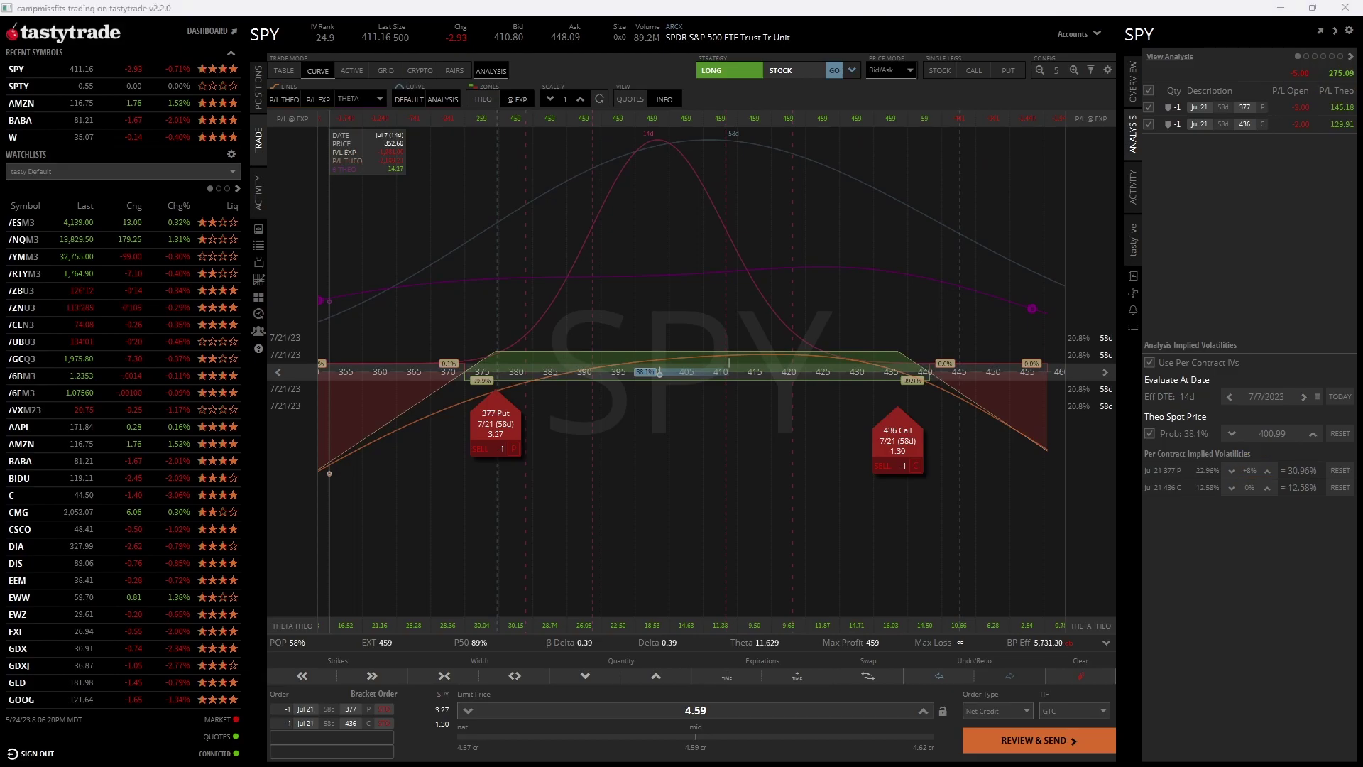
# - Reset to expiration IVs and 5/24/2023 with Theo spot off, and show the option chain table
pyautogui.click(1158, 363)
pyautogui.click(1318, 396)
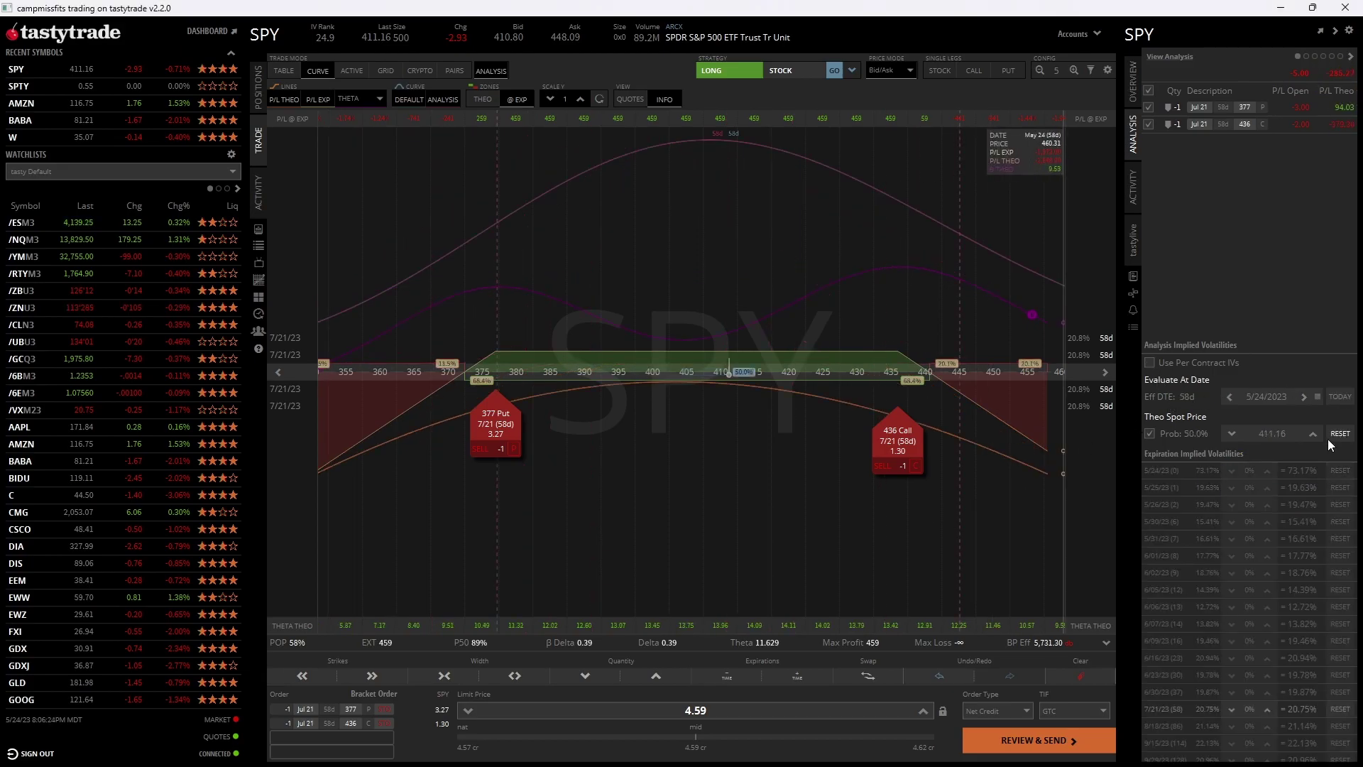
pyautogui.click(494, 101)
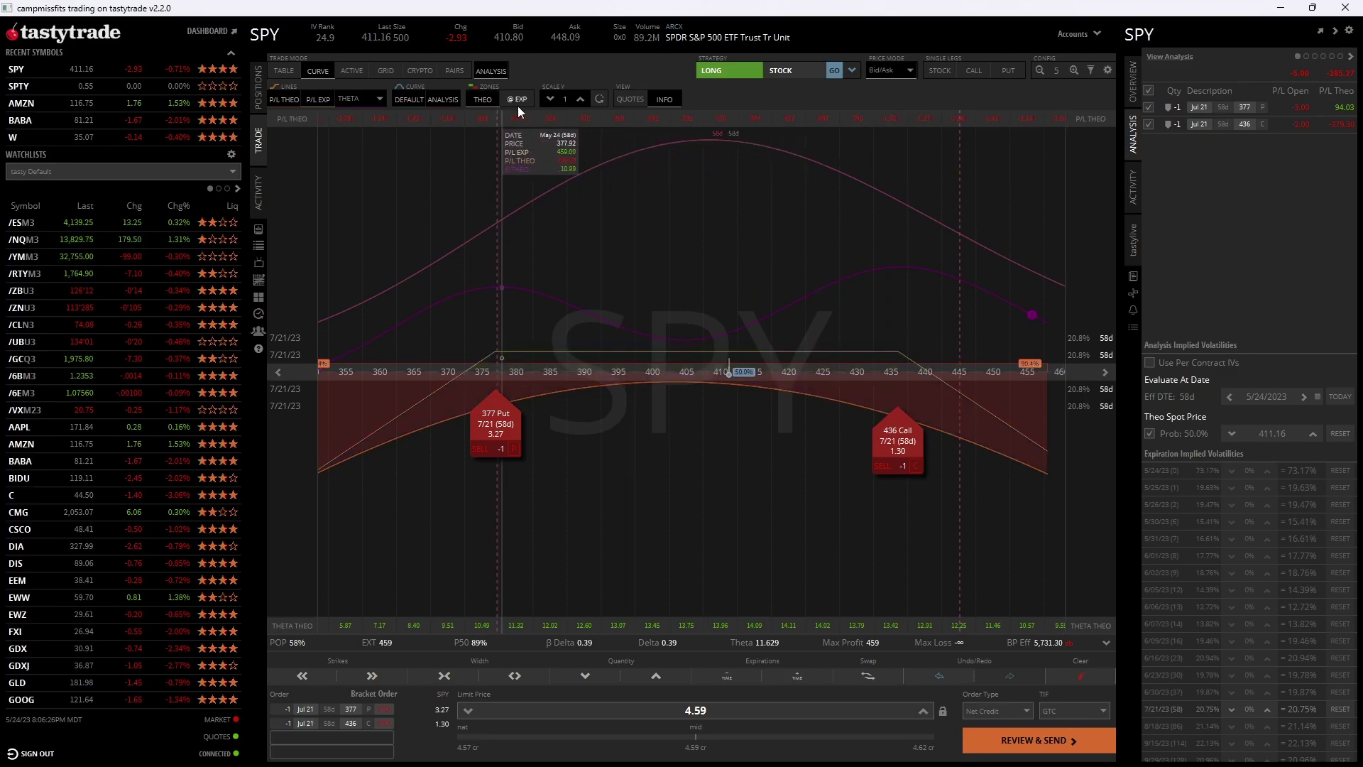
pyautogui.click(517, 101)
pyautogui.click(1149, 435)
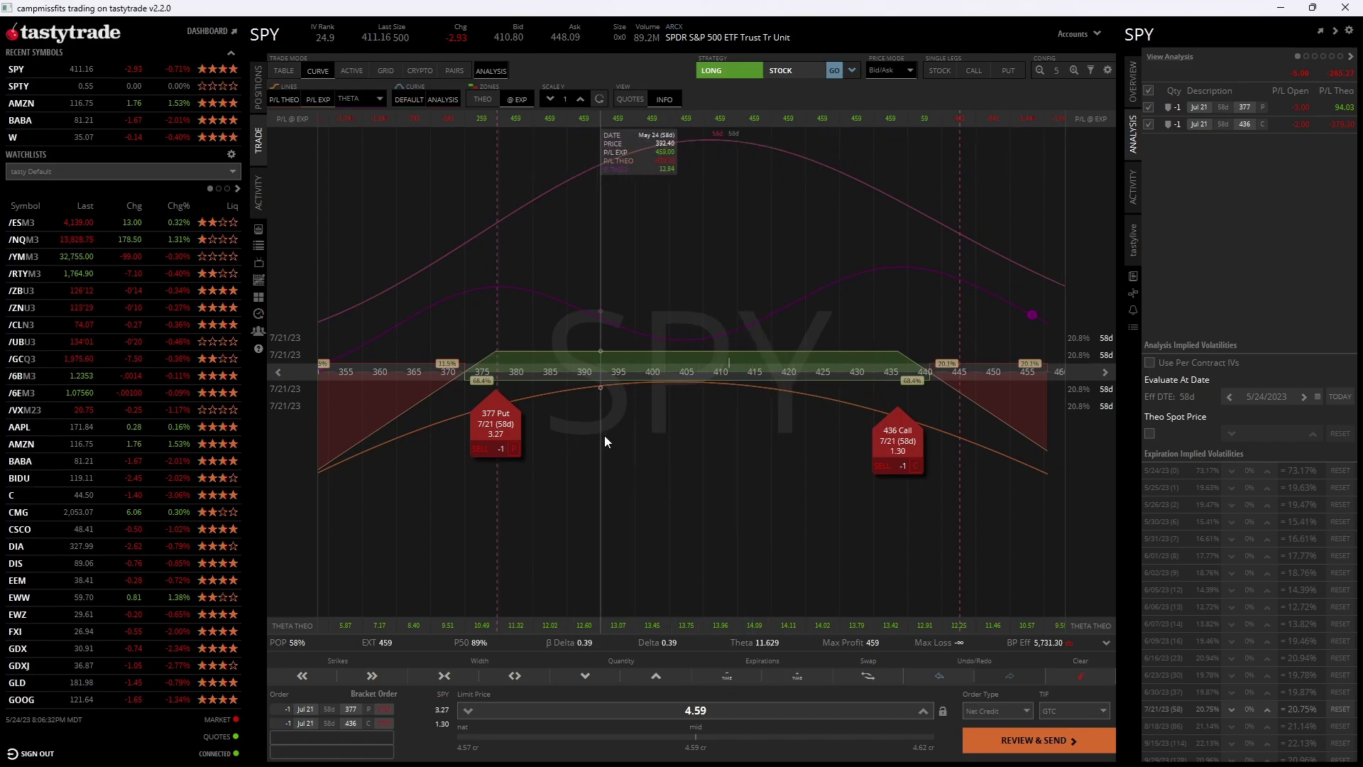
pyautogui.click(284, 70)
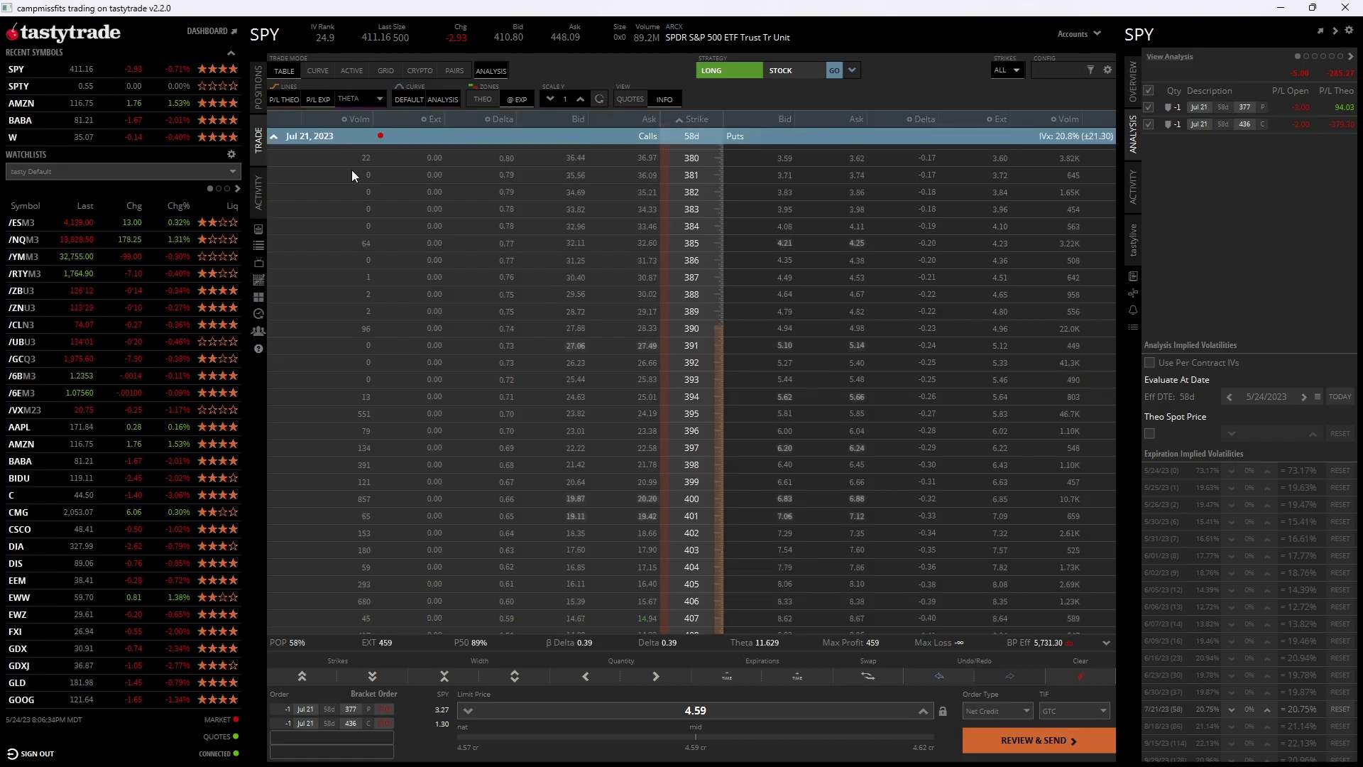
# - Build a diagonal of long Sep 15 411 call and short Jul 21 432 call for 16.61 debit, charted as a curve
pyautogui.click(1088, 675)
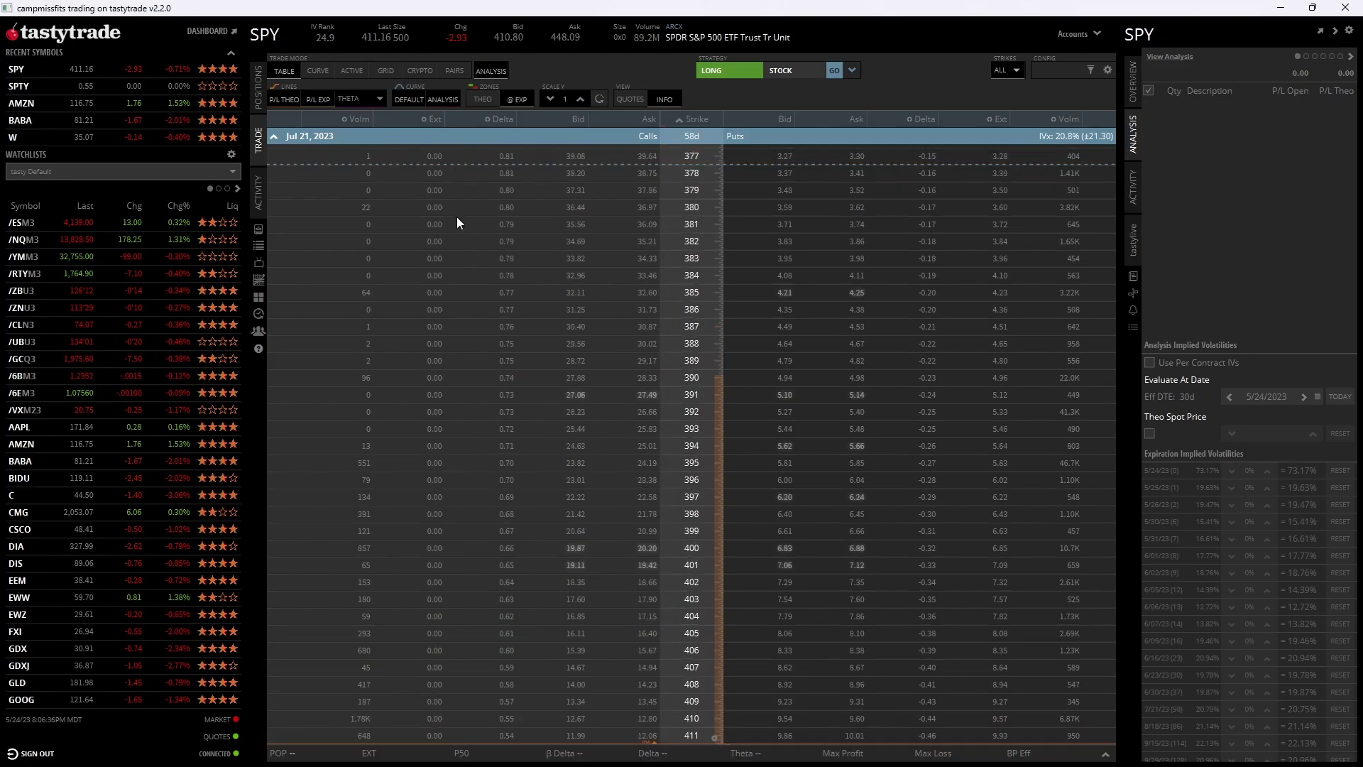
pyautogui.click(273, 137)
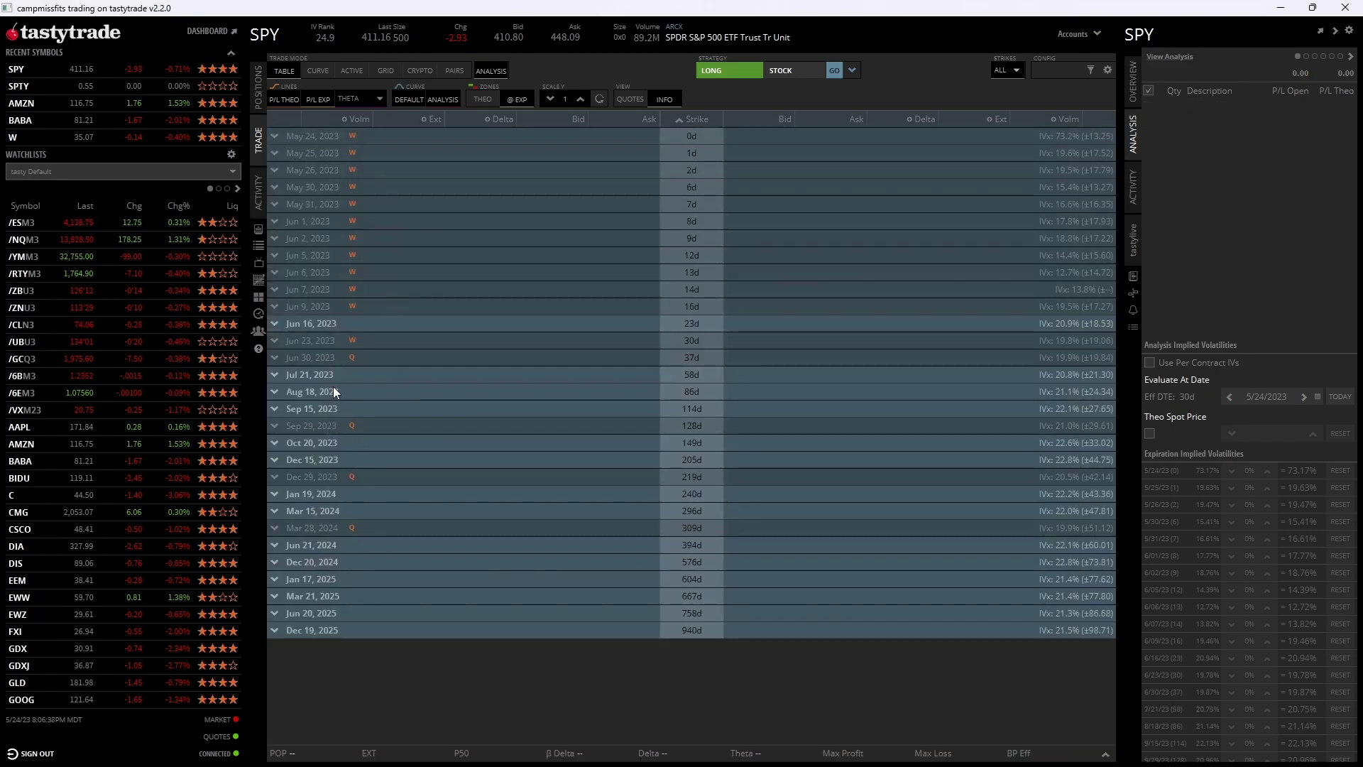
pyautogui.click(314, 410)
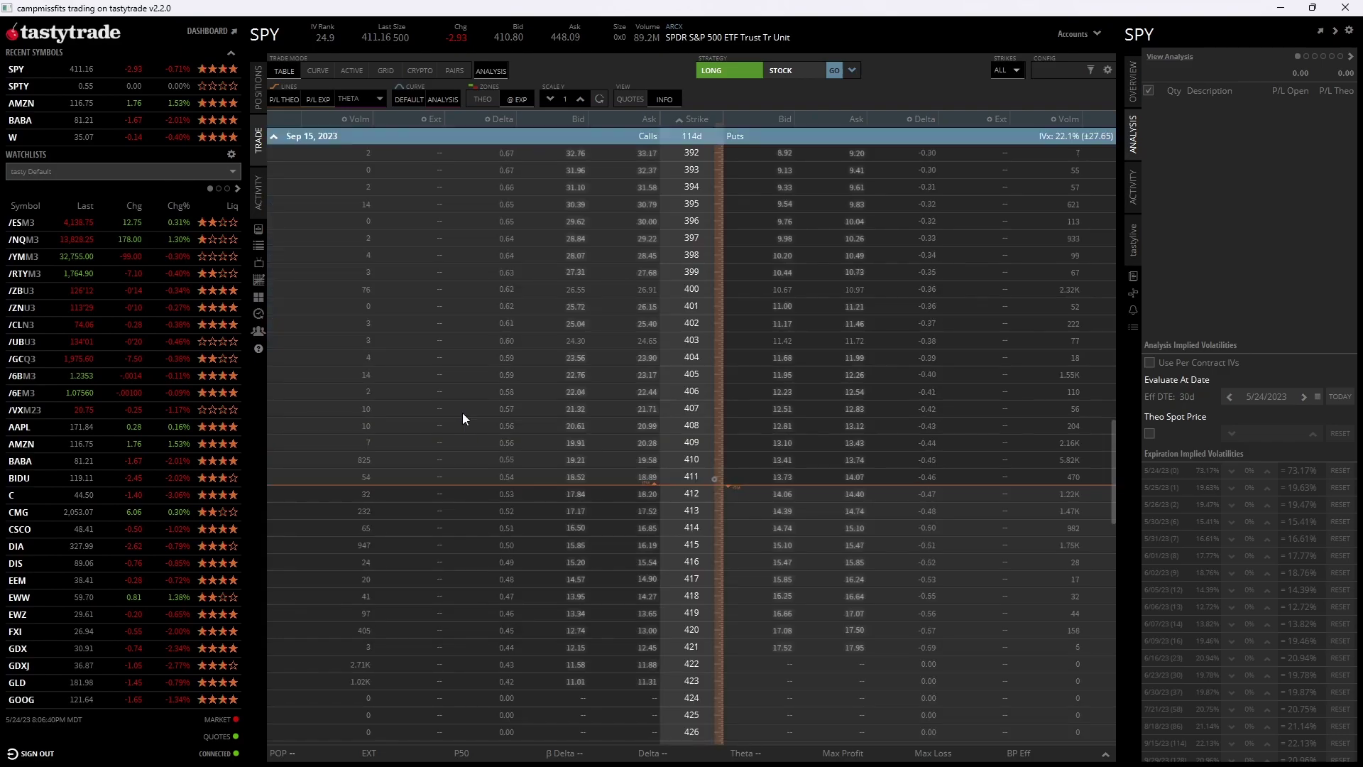
pyautogui.click(648, 479)
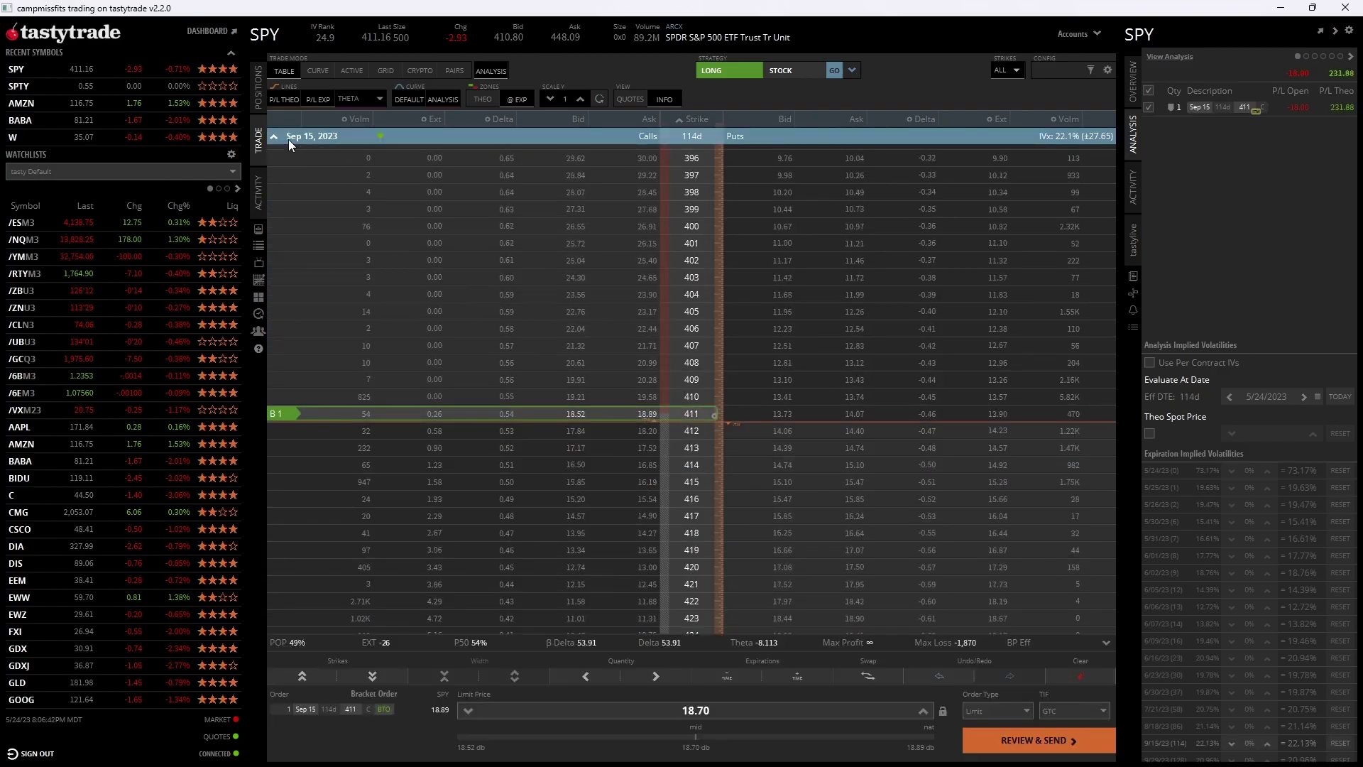
pyautogui.click(288, 137)
pyautogui.click(302, 371)
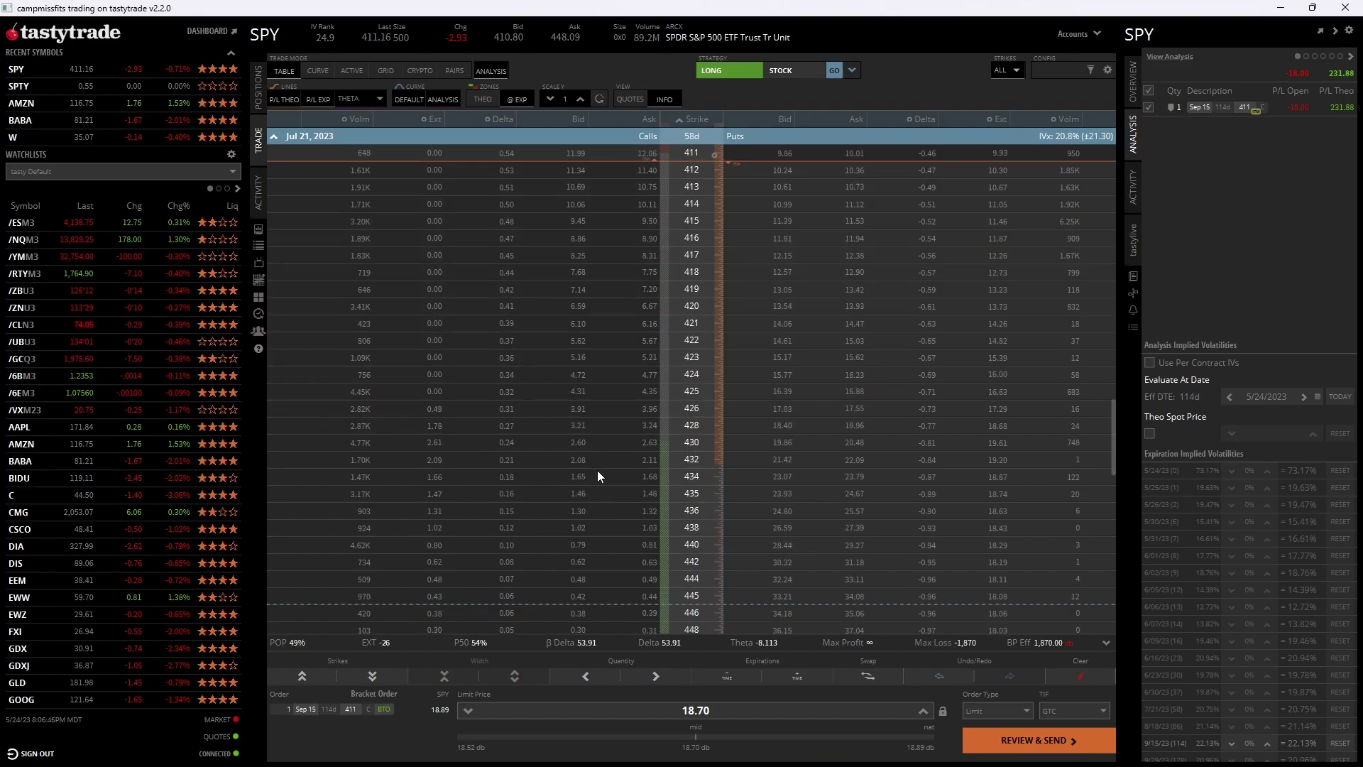
pyautogui.click(570, 460)
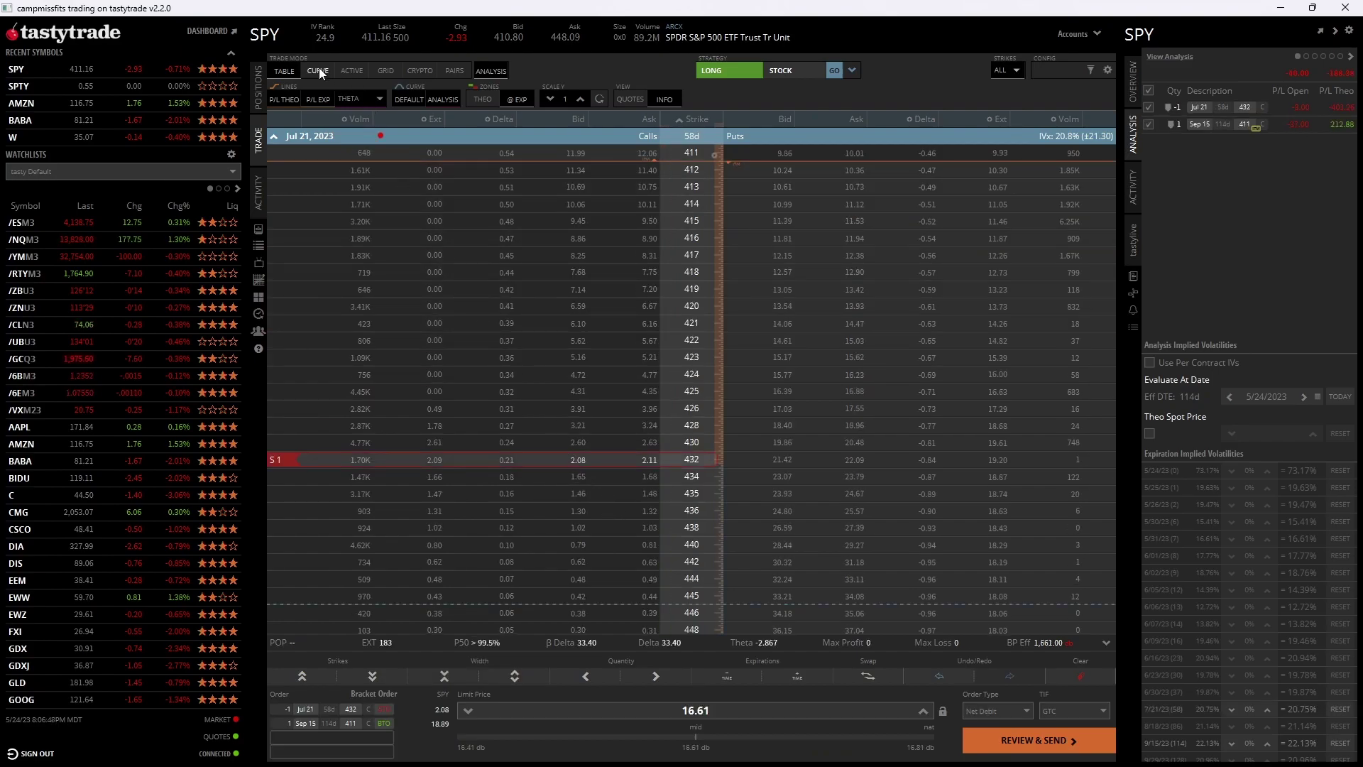
pyautogui.click(318, 71)
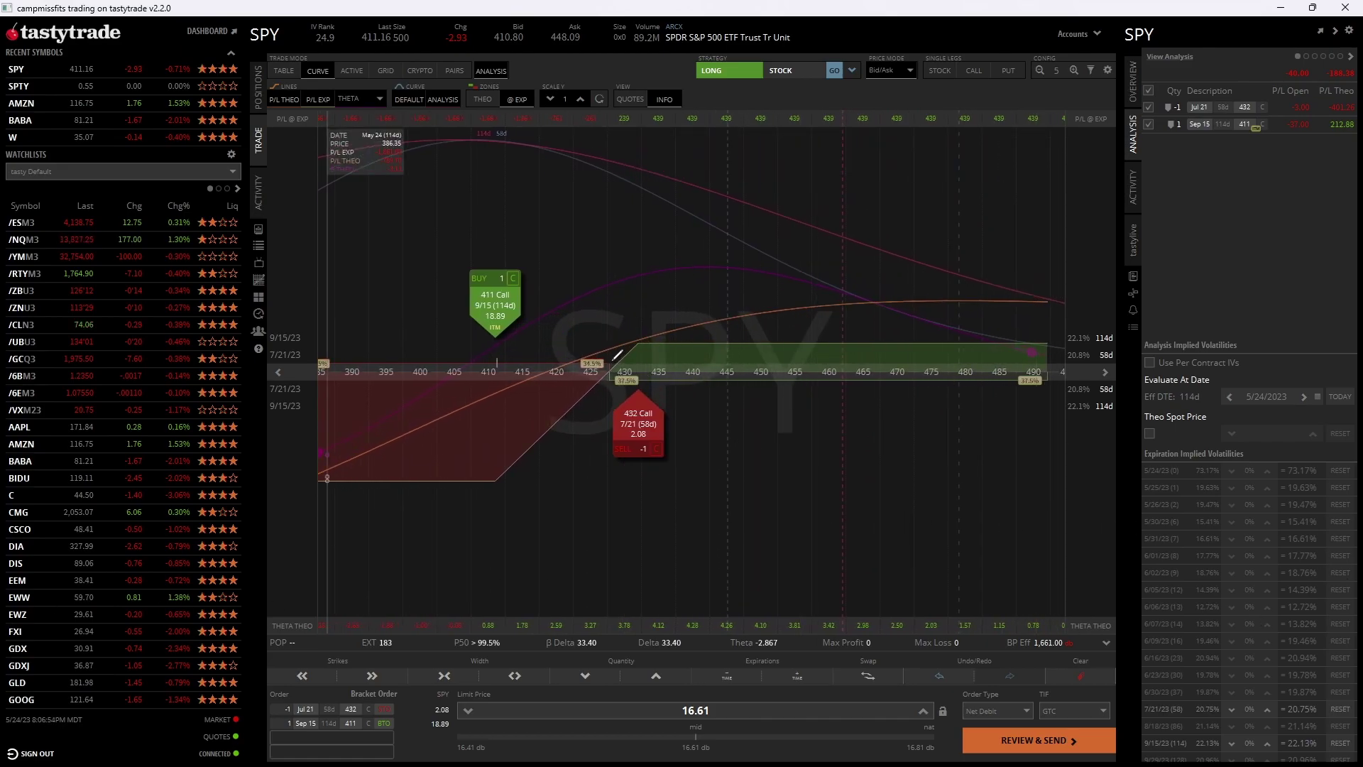
# - Annotate price paths, the short 432 call and net debit, then pan the curve to strikes 370–475
pyautogui.moveTo(498, 347)
pyautogui.mouseDown()
pyautogui.moveTo(783, 352)
pyautogui.moveTo(796, 379)
pyautogui.moveTo(1008, 356)
pyautogui.moveTo(678, 348)
pyautogui.moveTo(756, 387)
pyautogui.mouseUp()
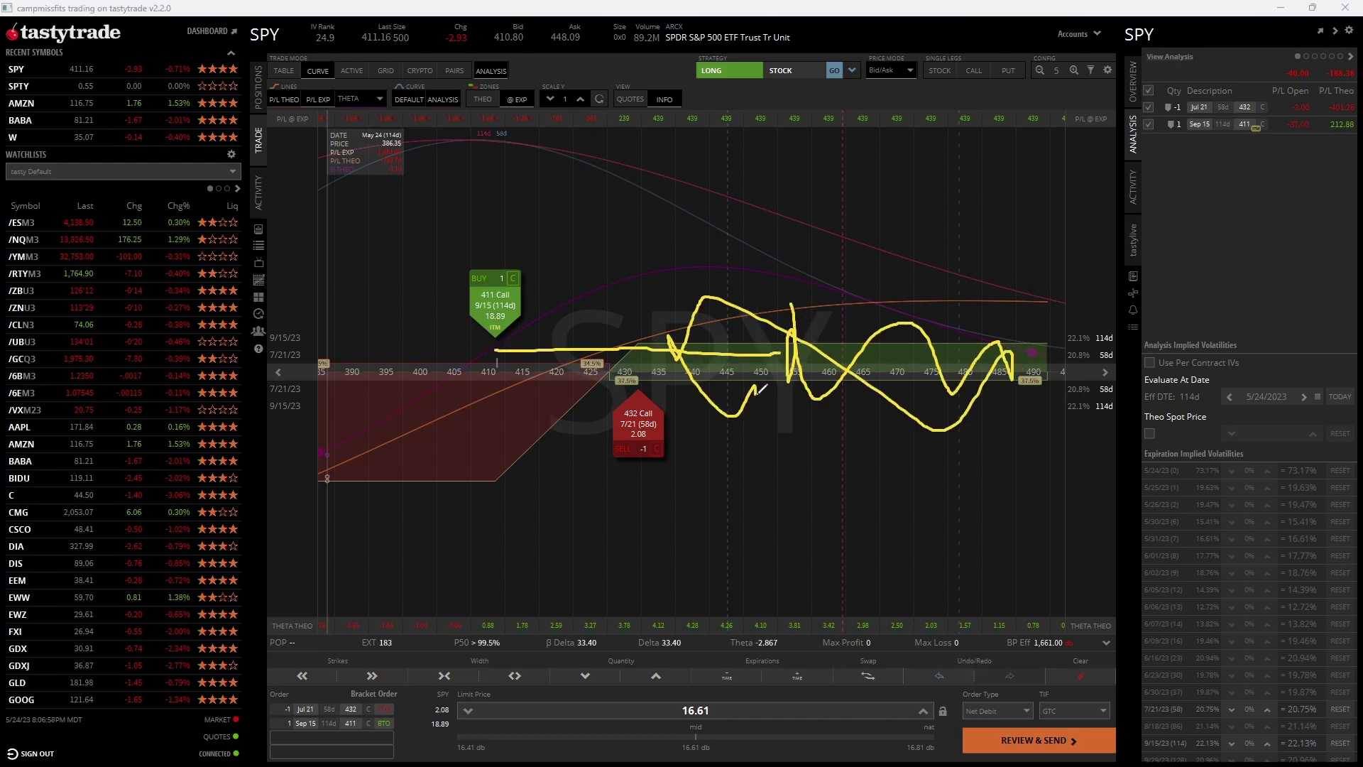
pyautogui.moveTo(639, 341)
pyautogui.mouseDown()
pyautogui.moveTo(944, 335)
pyautogui.moveTo(741, 339)
pyautogui.mouseUp()
pyautogui.moveTo(839, 539)
pyautogui.mouseDown()
pyautogui.moveTo(775, 475)
pyautogui.moveTo(669, 419)
pyautogui.moveTo(676, 466)
pyautogui.mouseUp()
pyautogui.moveTo(669, 416); pyautogui.dragTo(701, 420)
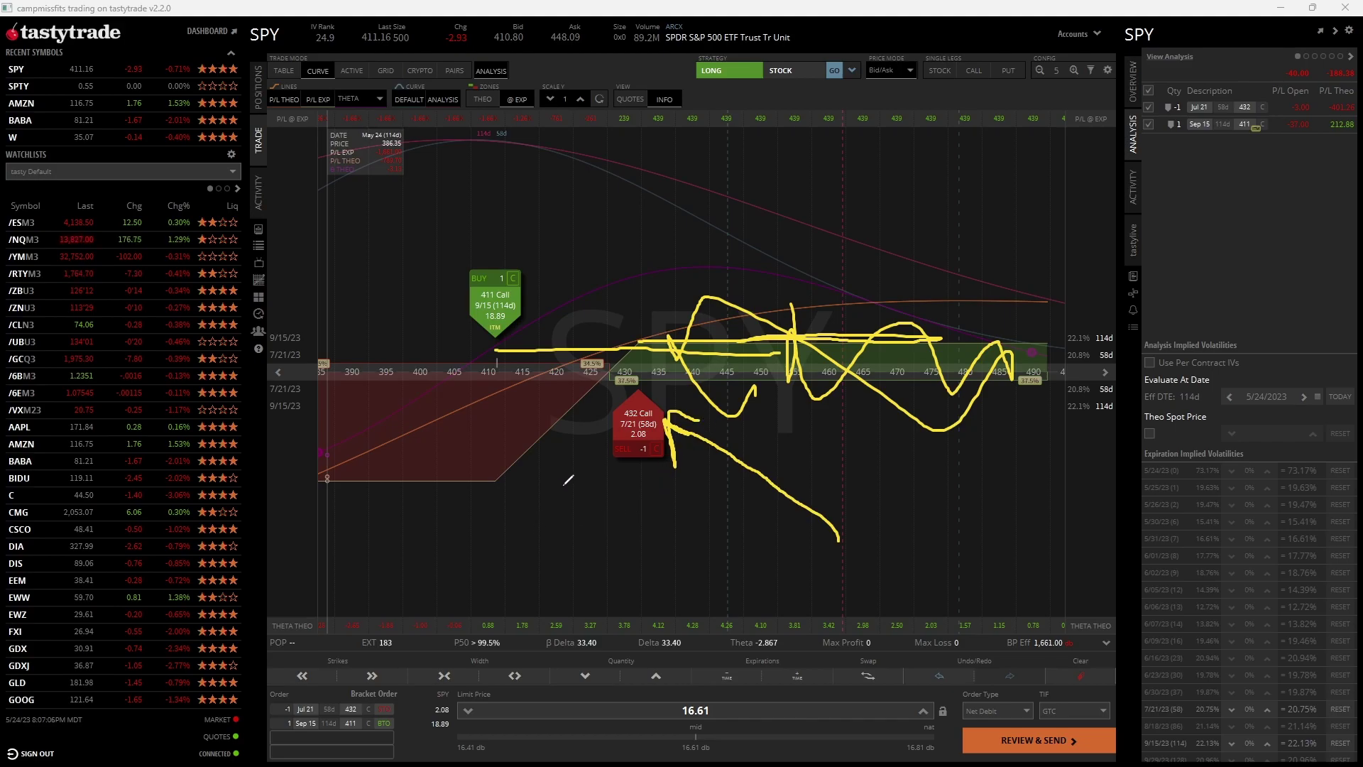
pyautogui.moveTo(498, 404)
pyautogui.mouseDown()
pyautogui.moveTo(338, 475)
pyautogui.moveTo(456, 478)
pyautogui.mouseUp()
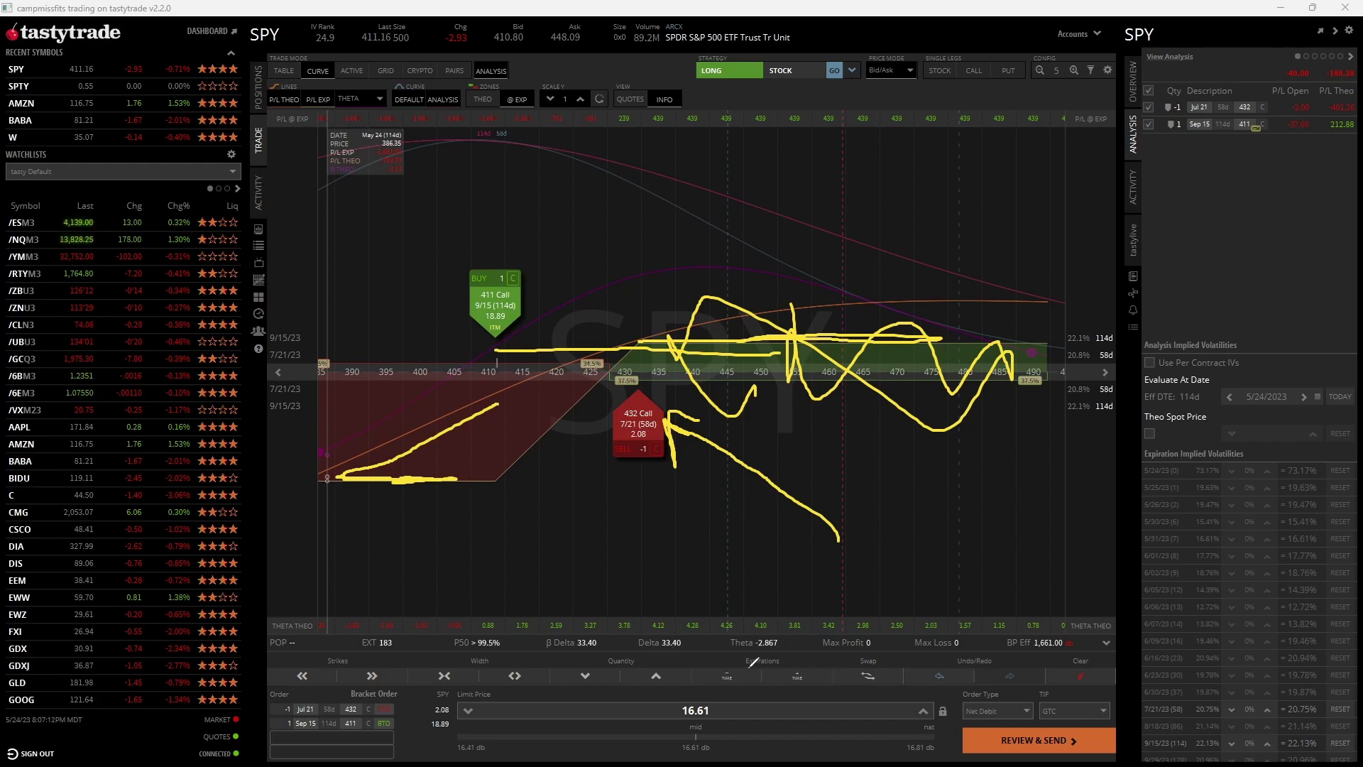
pyautogui.moveTo(658, 697); pyautogui.dragTo(696, 694)
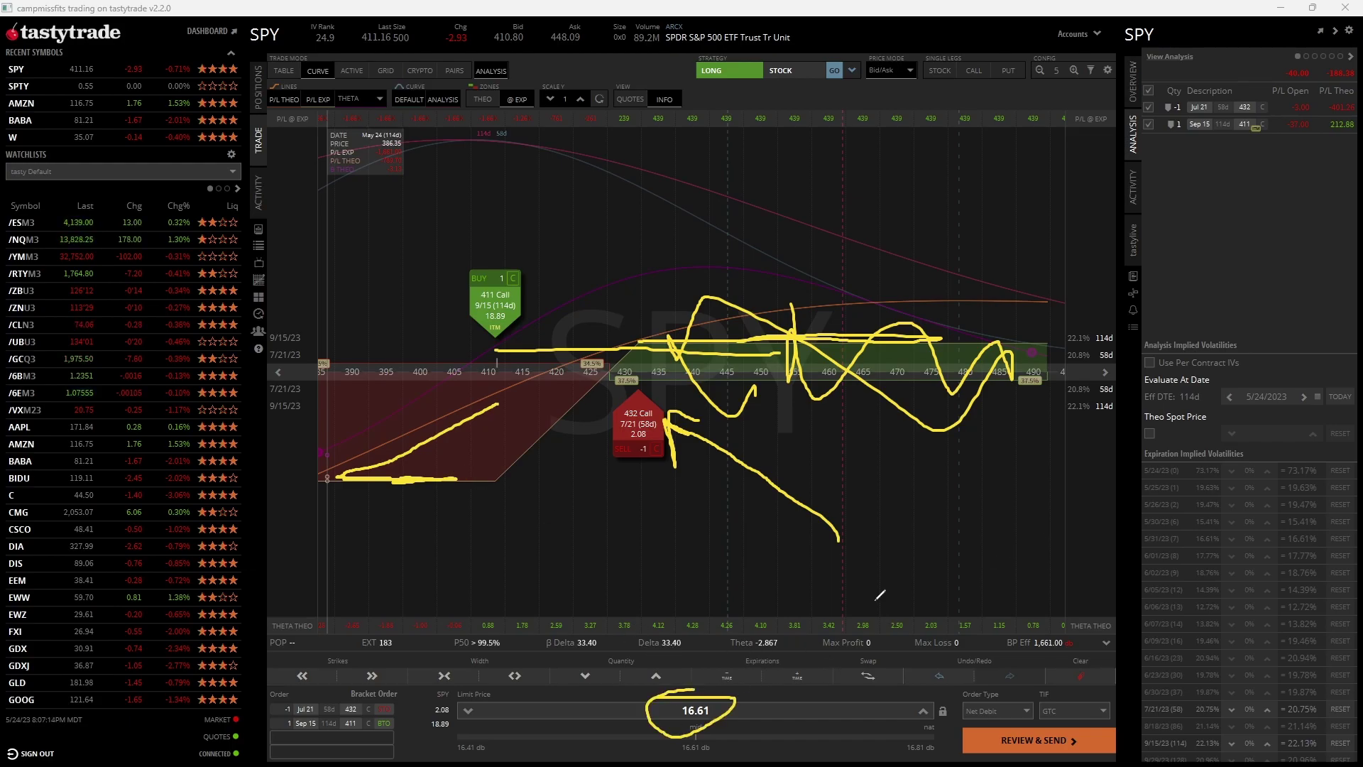
pyautogui.press('Escape')
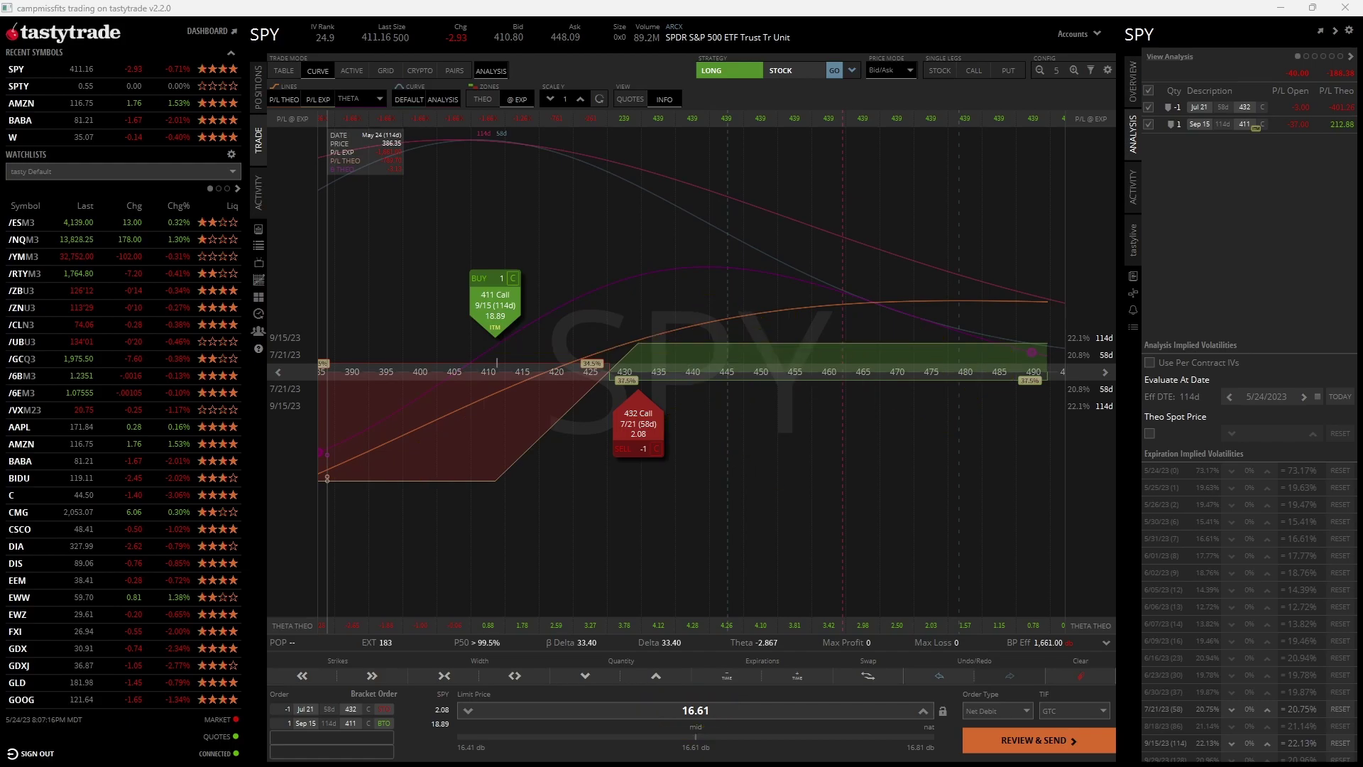
pyautogui.moveTo(679, 495); pyautogui.dragTo(802, 527)
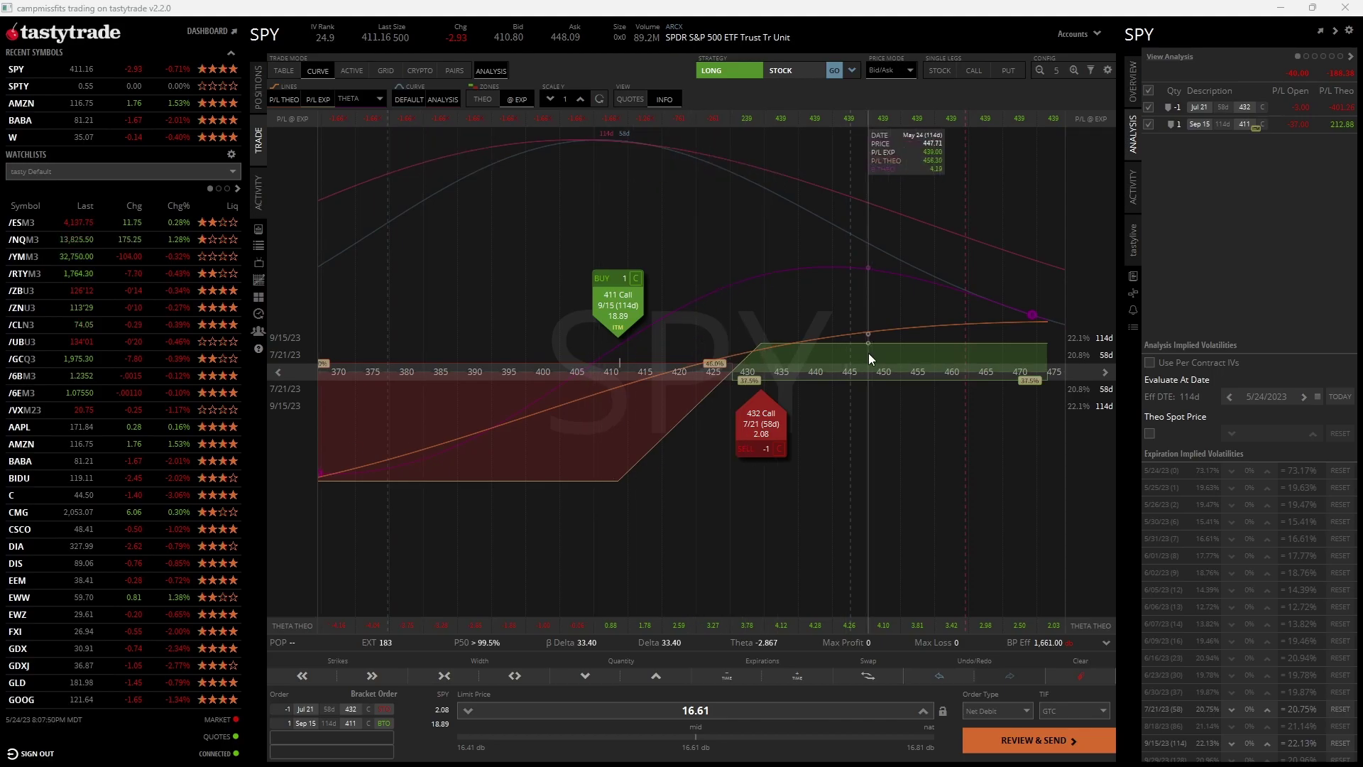
# - Sell the Jul 21 419 call and buy the 424 call, charting the four-leg spread at 14.18 debit
pyautogui.click(285, 71)
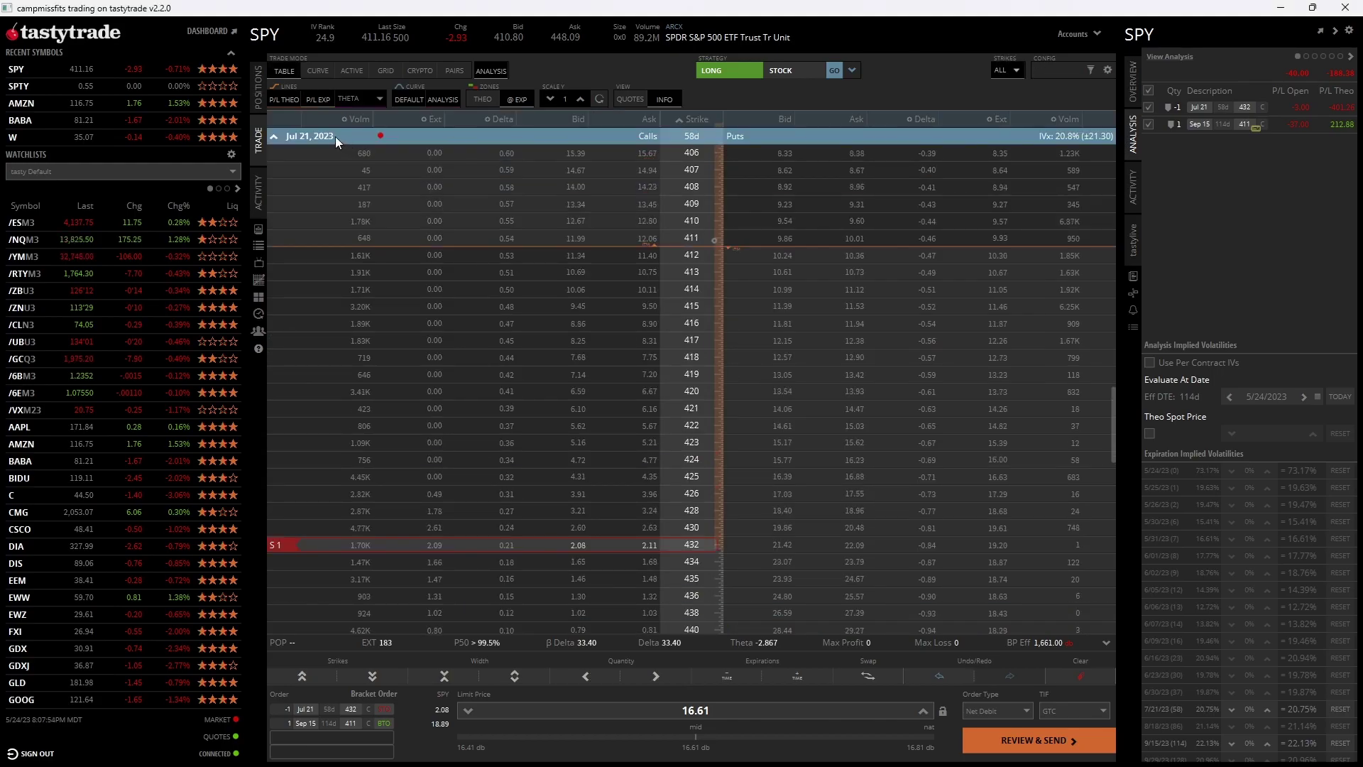
pyautogui.click(294, 137)
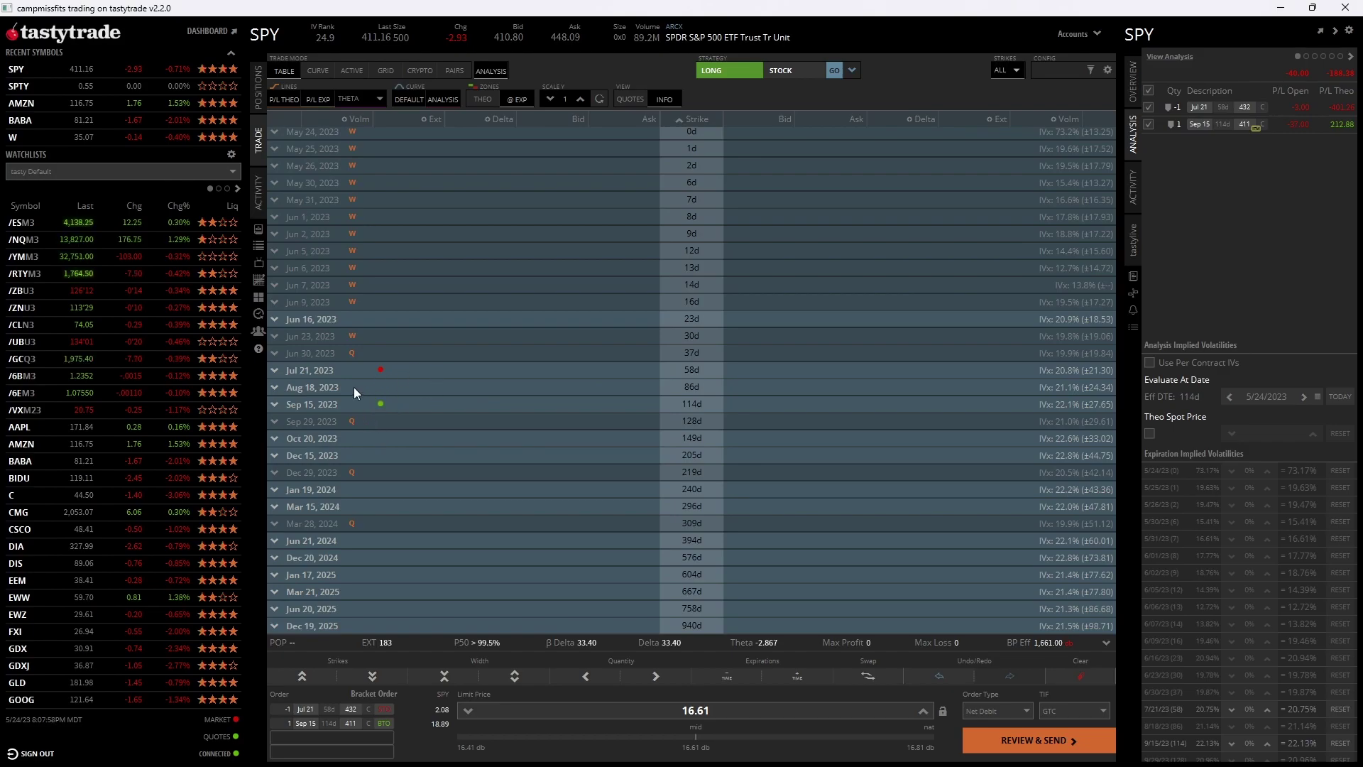
pyautogui.click(321, 371)
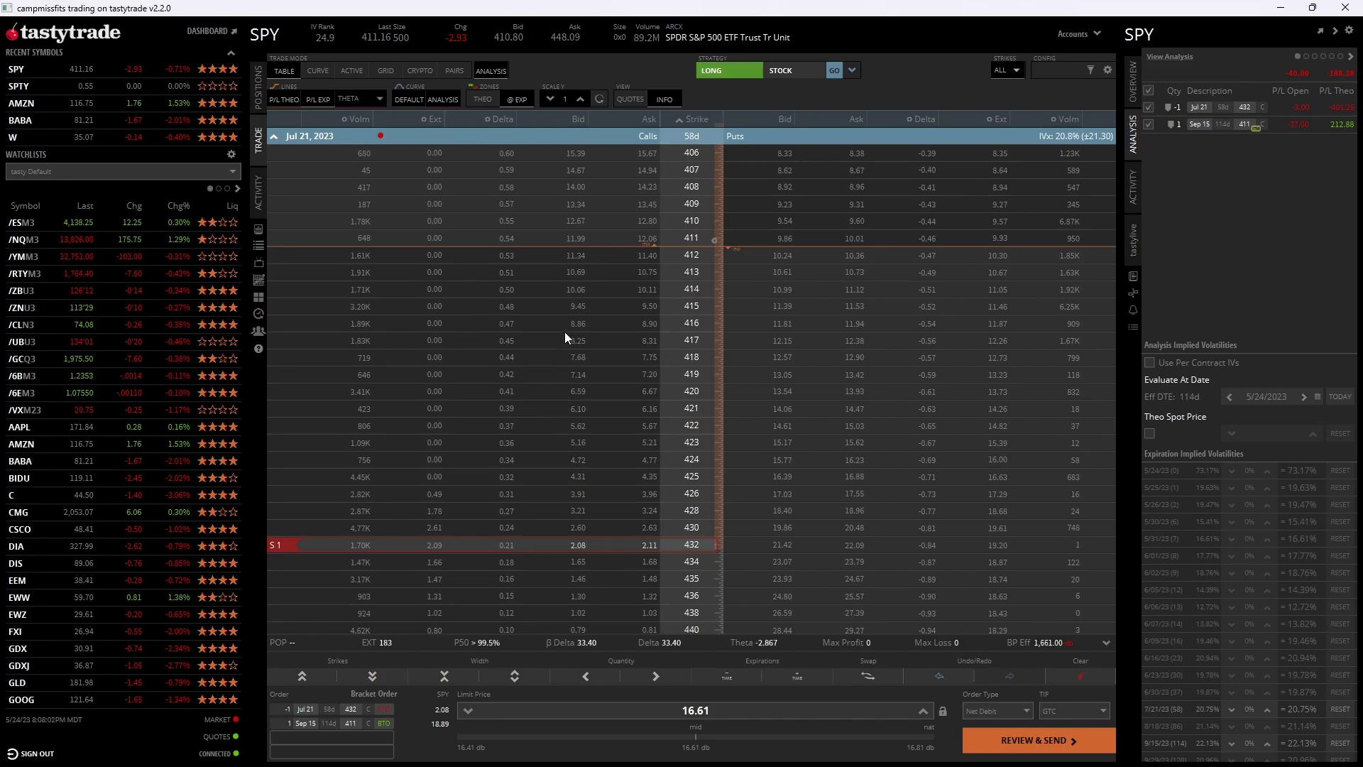
pyautogui.click(579, 375)
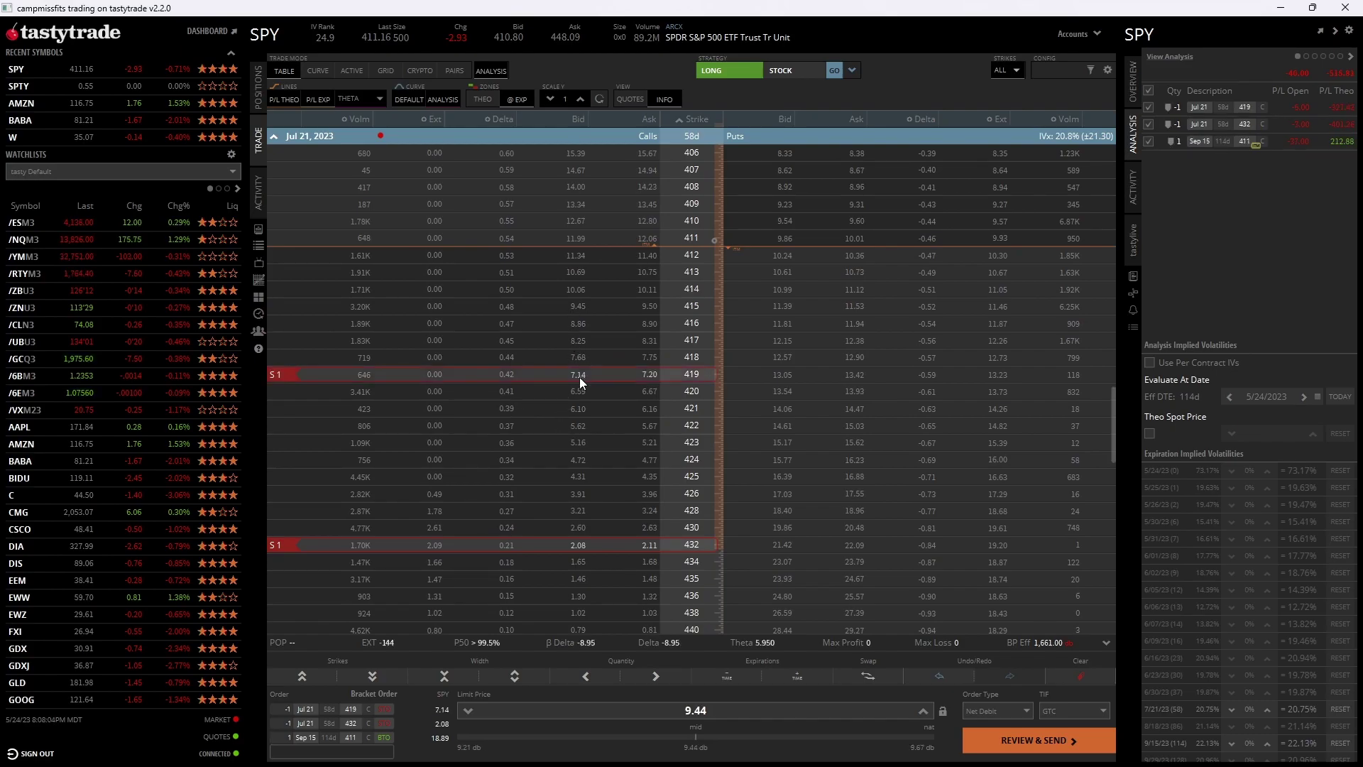
pyautogui.click(647, 459)
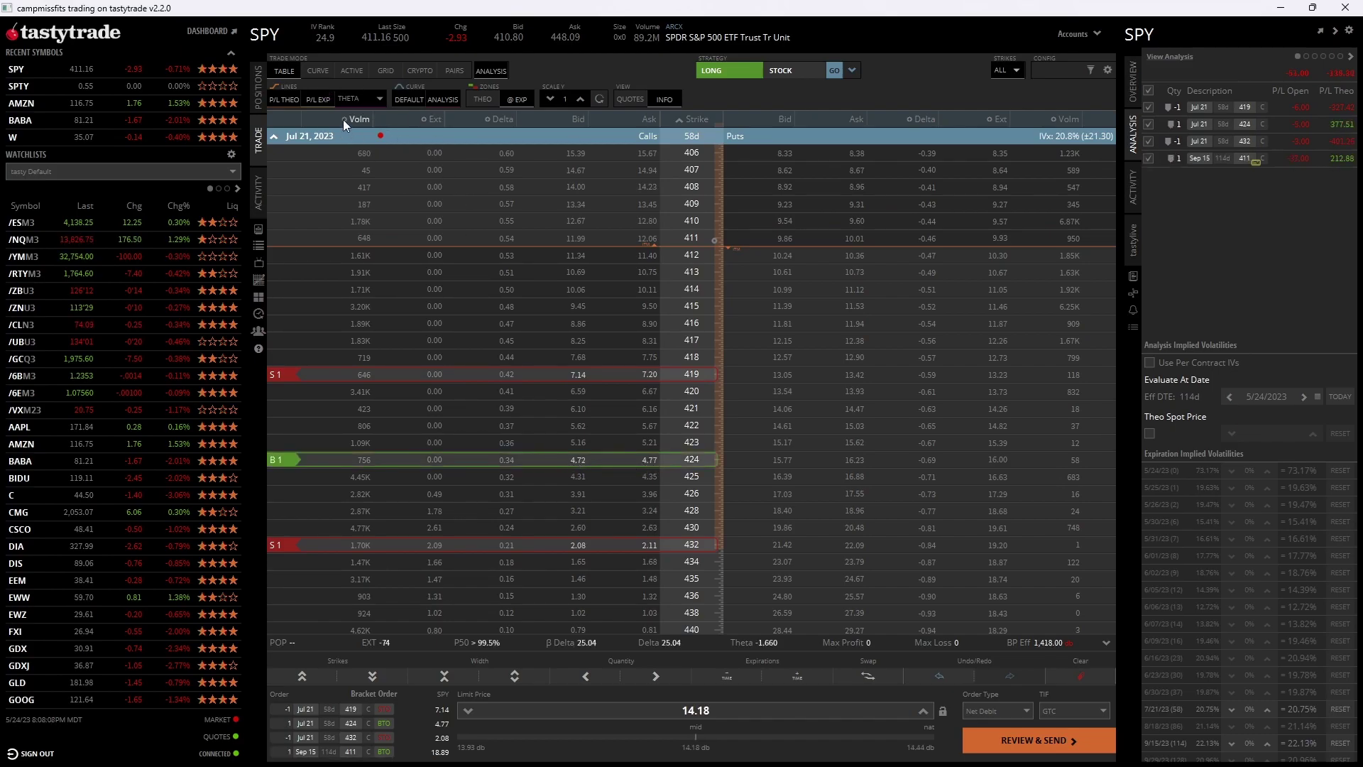
pyautogui.click(318, 70)
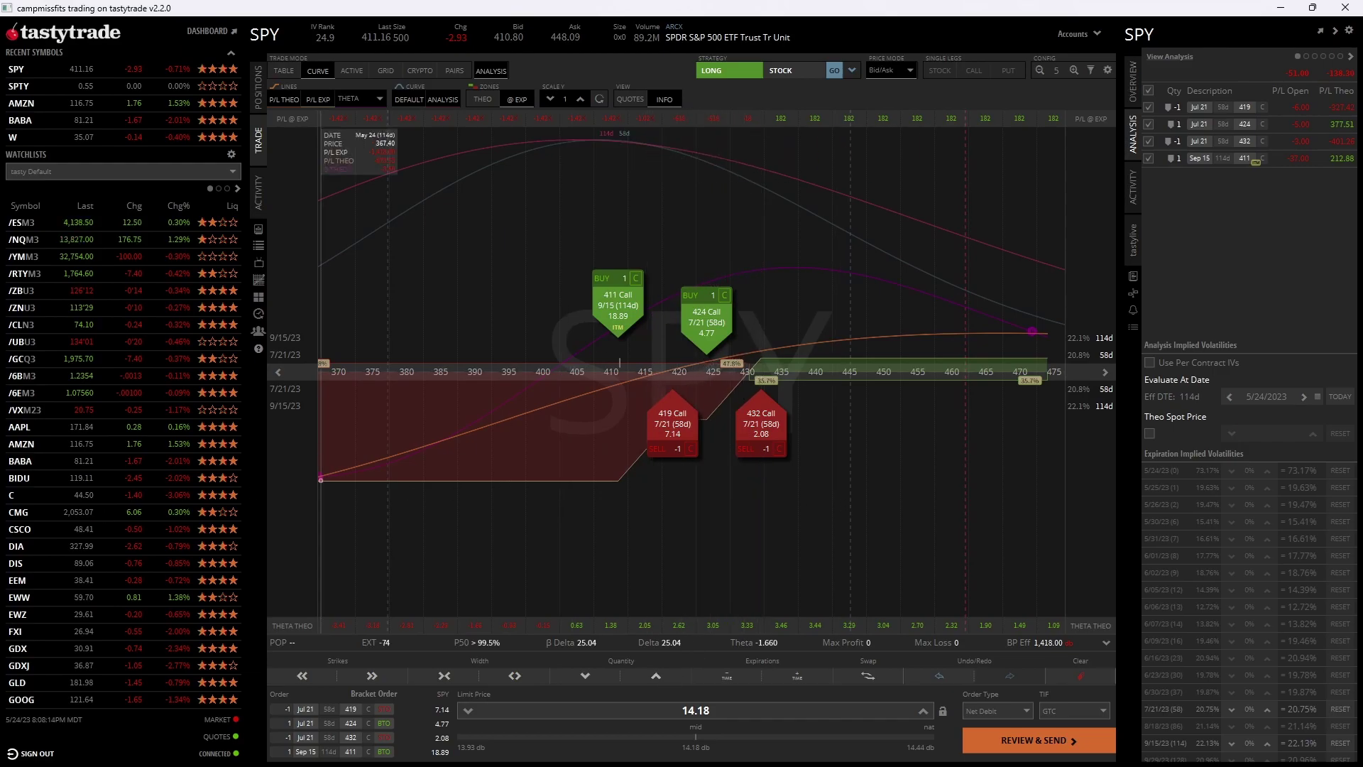
pyautogui.moveTo(852, 418); pyautogui.dragTo(683, 423)
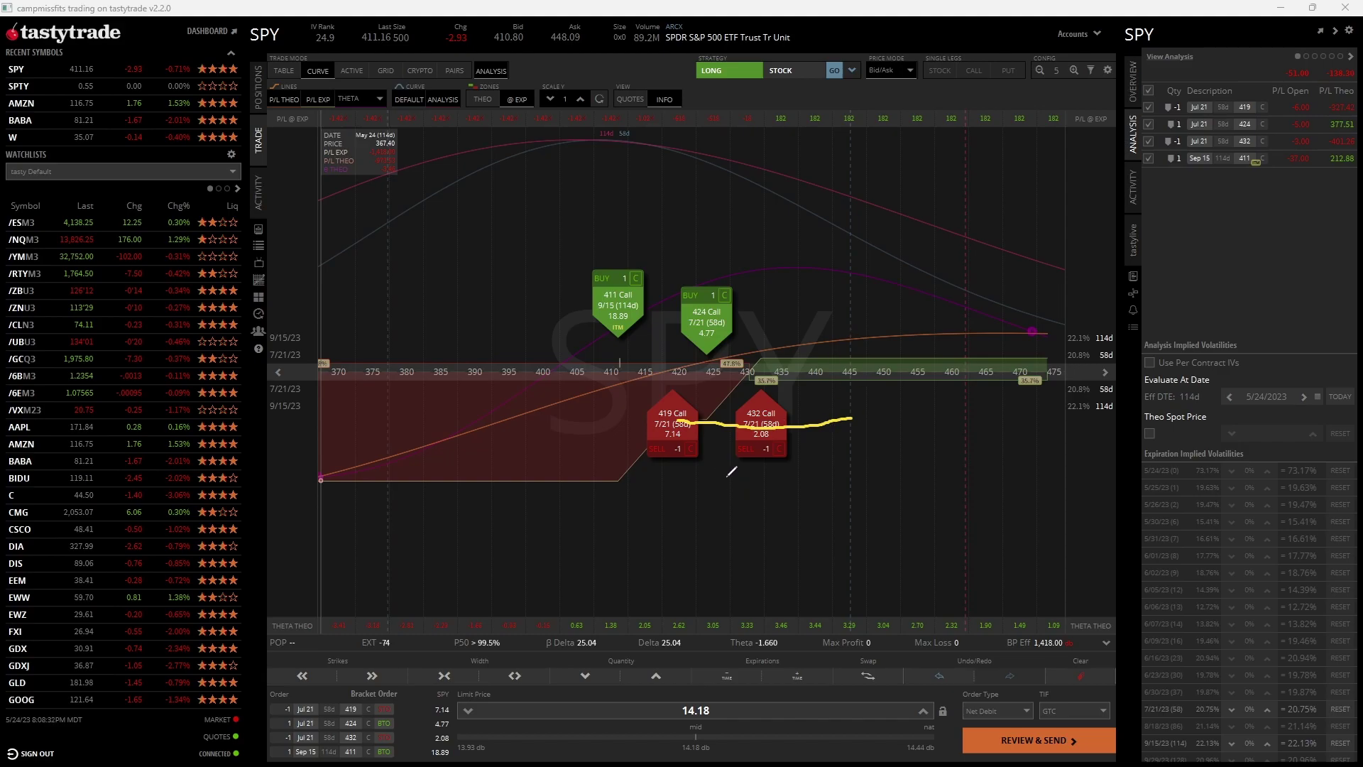
pyautogui.moveTo(753, 363)
pyautogui.mouseDown()
pyautogui.moveTo(642, 486)
pyautogui.moveTo(601, 481)
pyautogui.moveTo(701, 425)
pyautogui.moveTo(650, 424)
pyautogui.mouseUp()
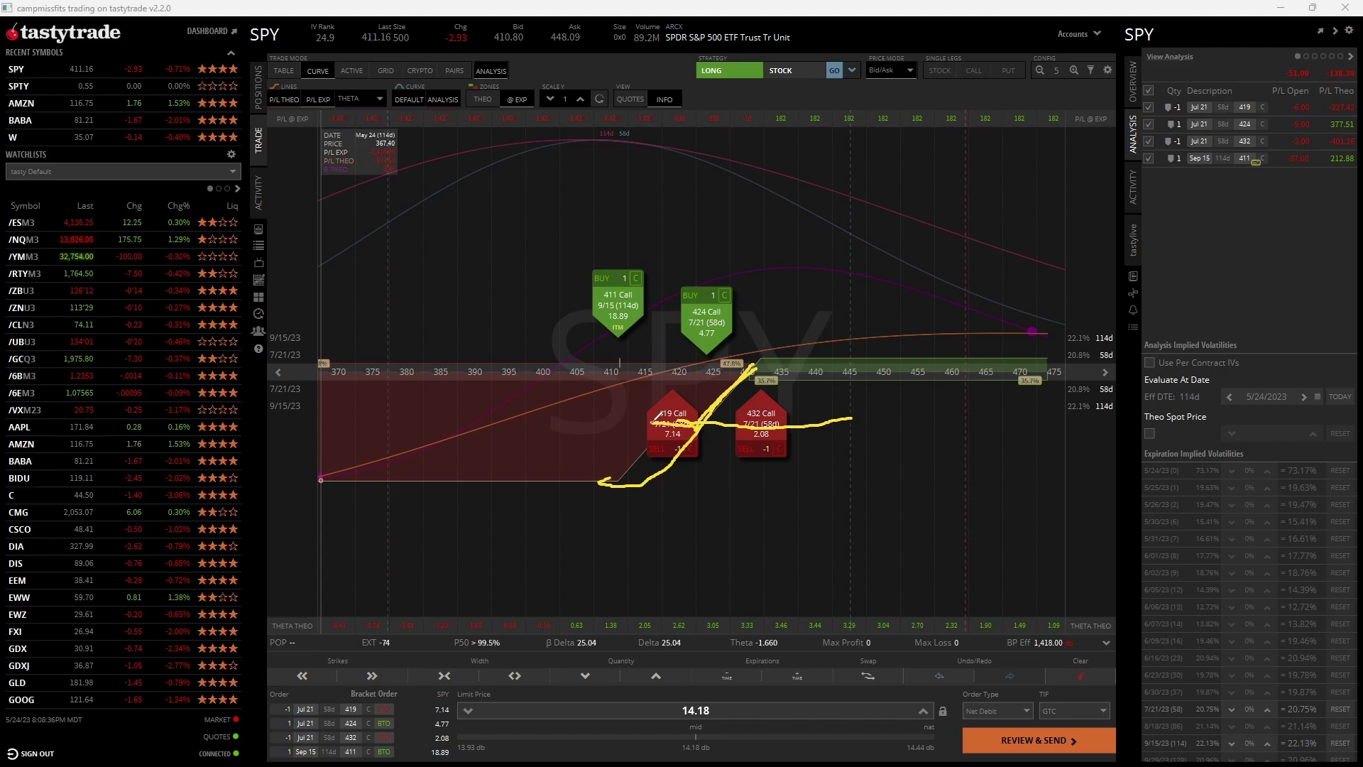
pyautogui.moveTo(724, 350)
pyautogui.mouseDown()
pyautogui.moveTo(692, 375)
pyautogui.moveTo(685, 358)
pyautogui.mouseUp()
pyautogui.moveTo(678, 475)
pyautogui.mouseDown()
pyautogui.moveTo(609, 482)
pyautogui.moveTo(679, 474)
pyautogui.mouseUp()
pyautogui.moveTo(693, 419); pyautogui.dragTo(741, 417)
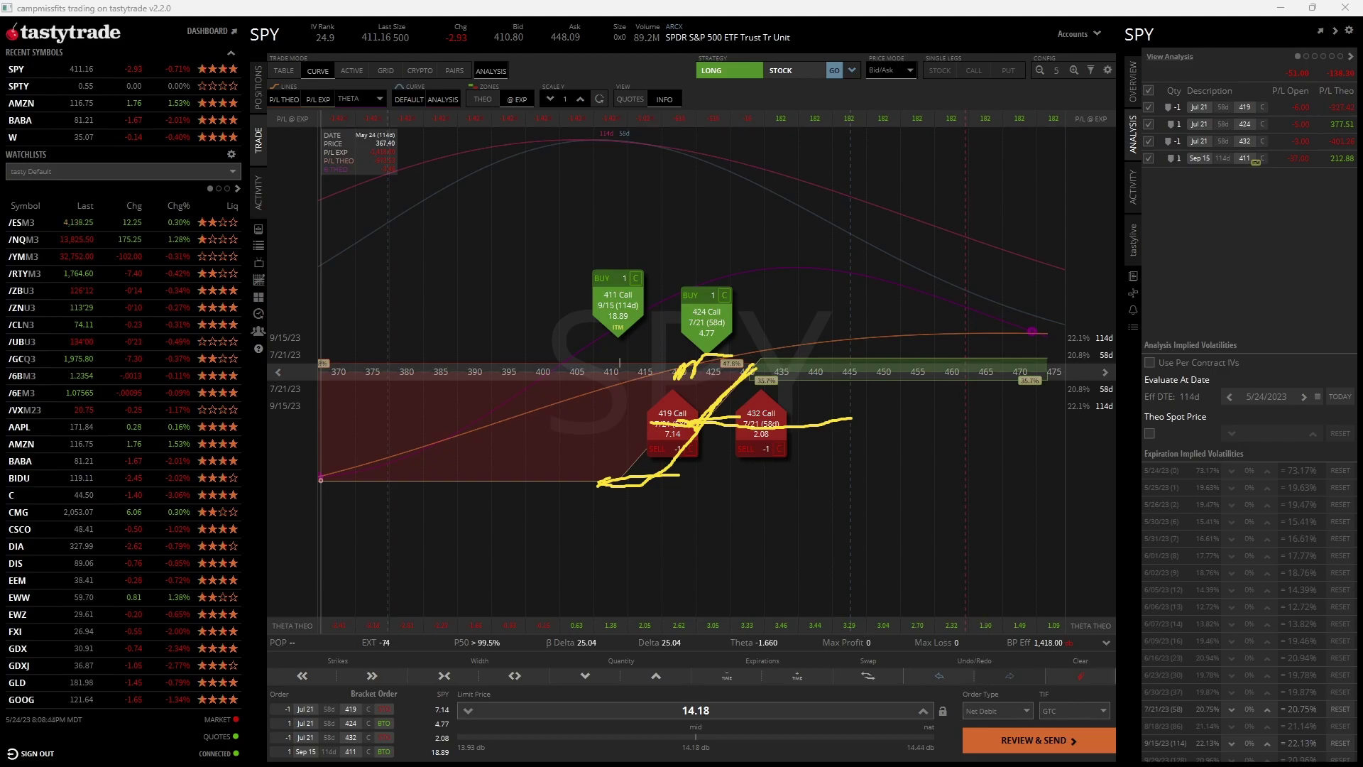
pyautogui.press('e')
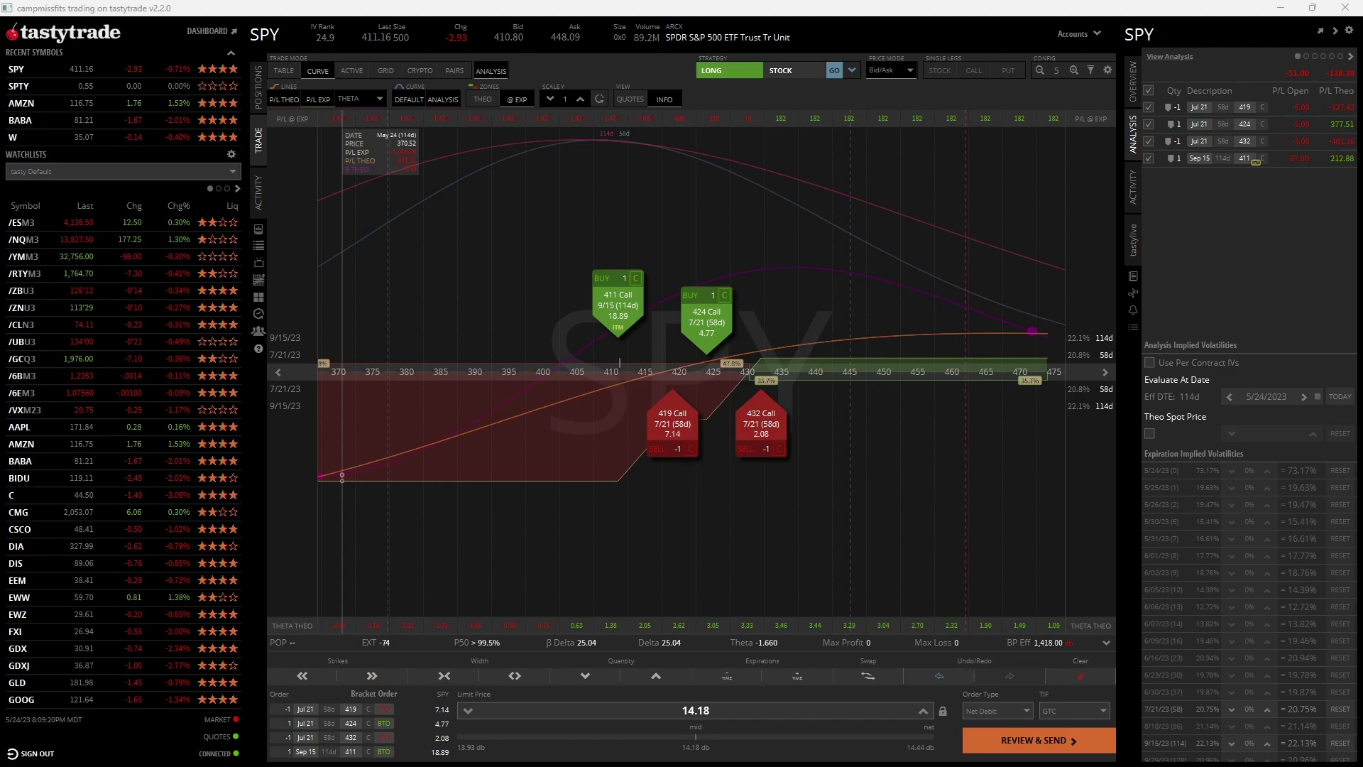
pyautogui.moveTo(577, 83)
pyautogui.mouseDown()
pyautogui.moveTo(645, 77)
pyautogui.moveTo(296, 122)
pyautogui.moveTo(392, 75)
pyautogui.mouseUp()
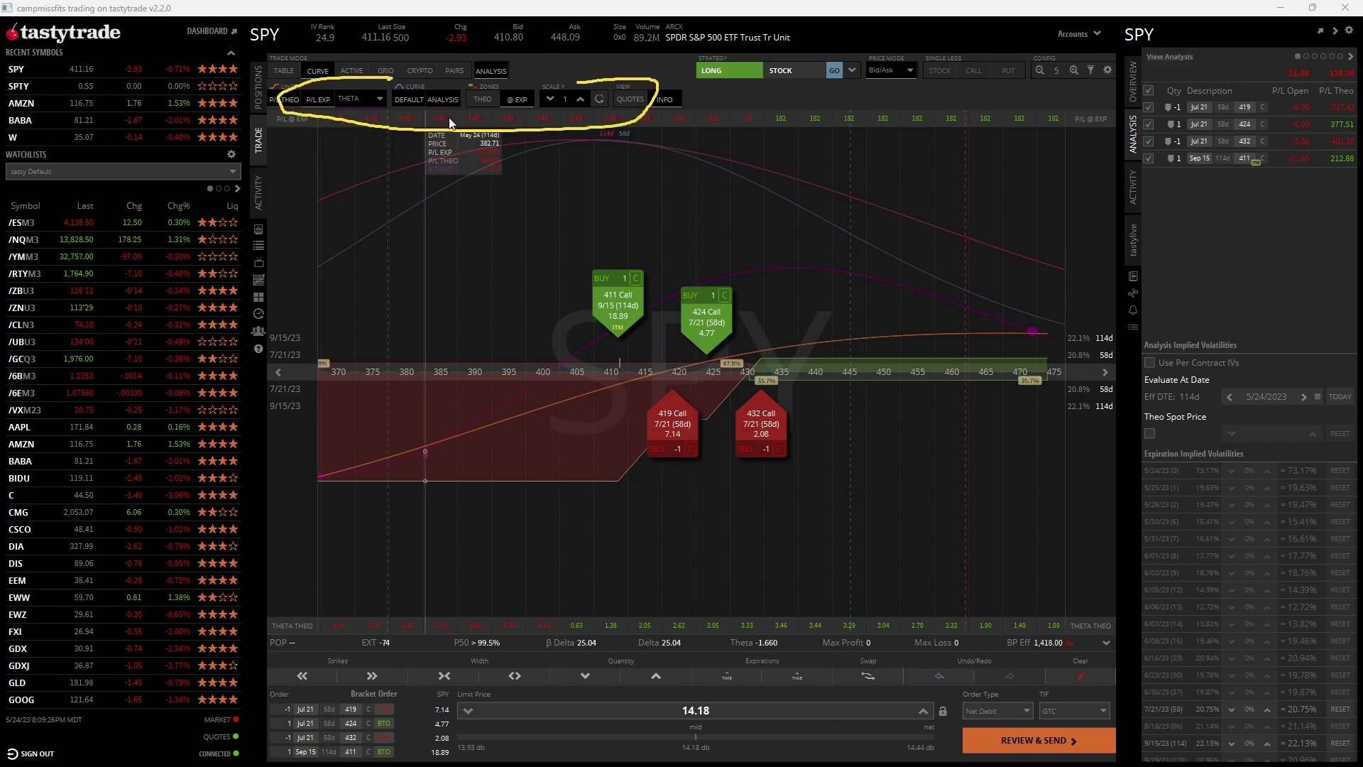
pyautogui.click(359, 99)
pyautogui.click(368, 150)
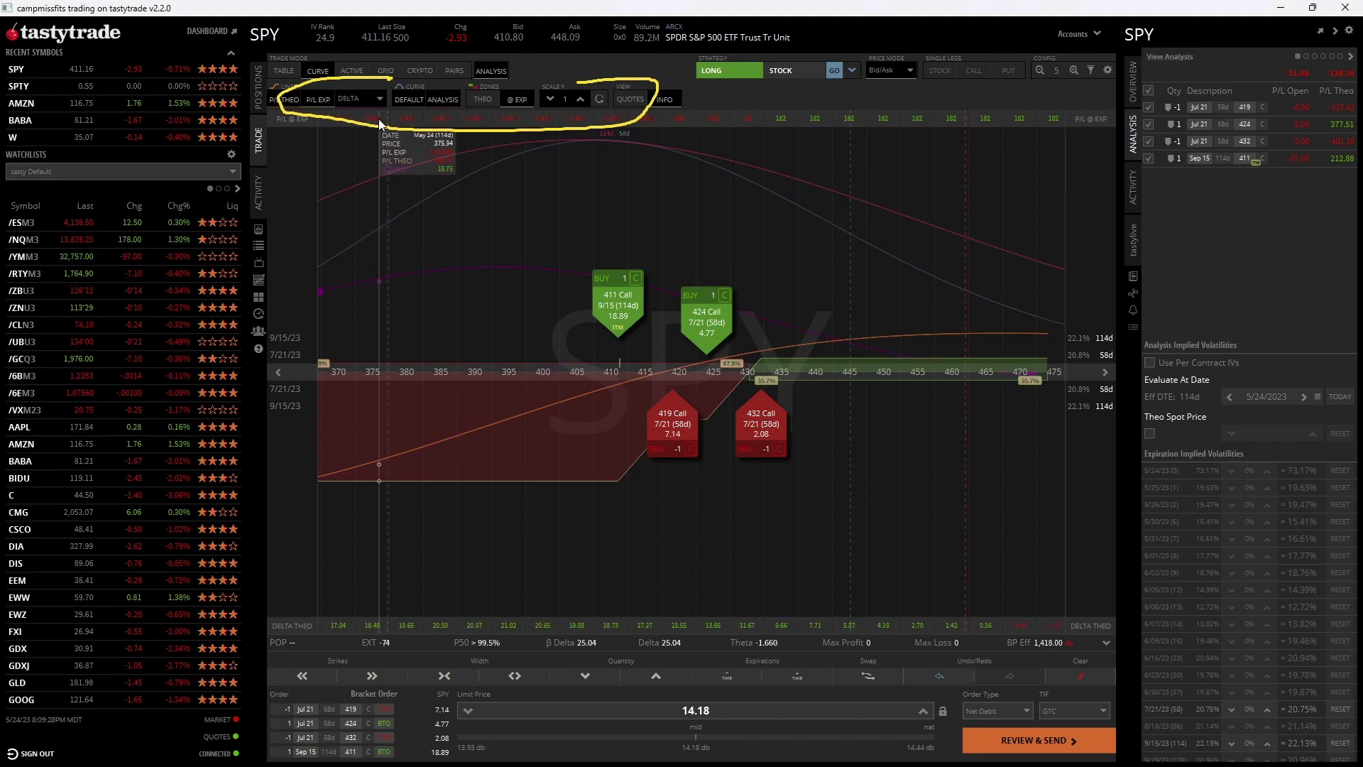
pyautogui.click(378, 99)
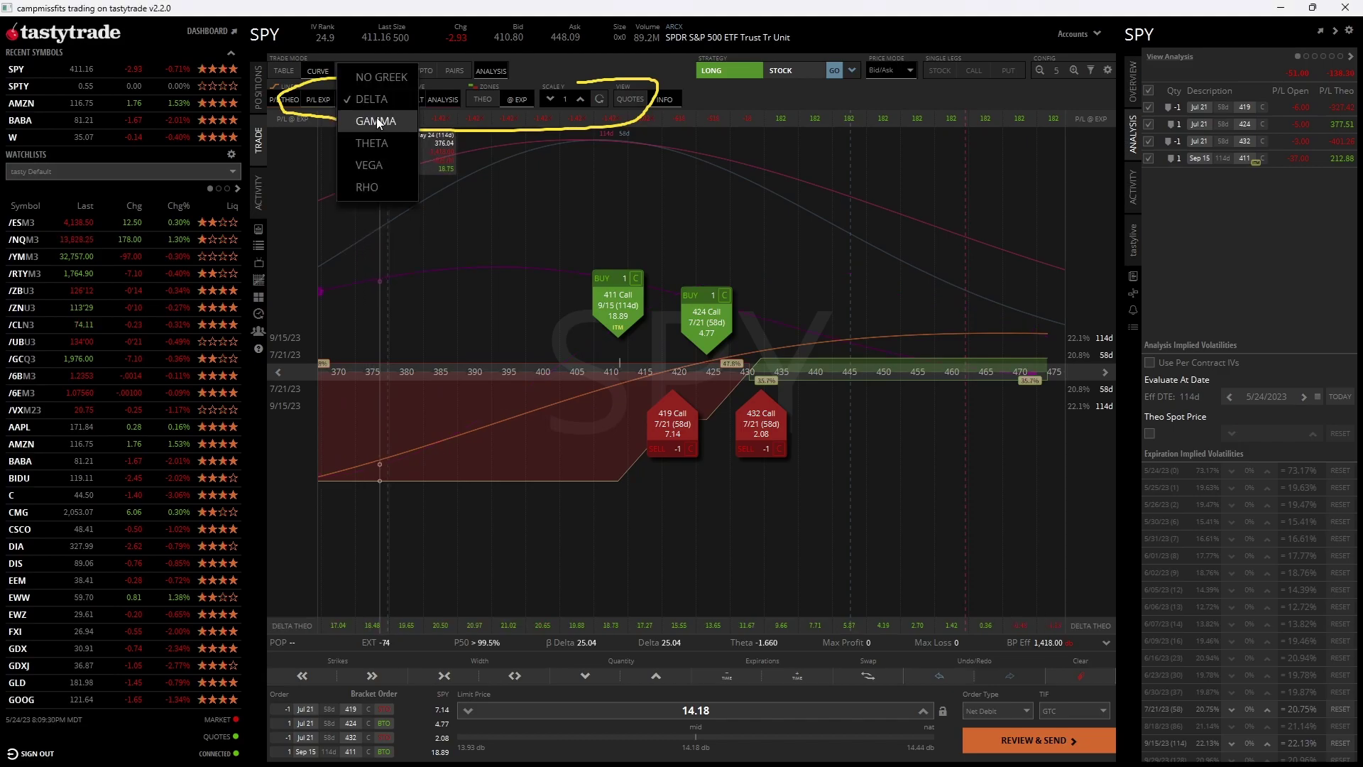
pyautogui.click(367, 145)
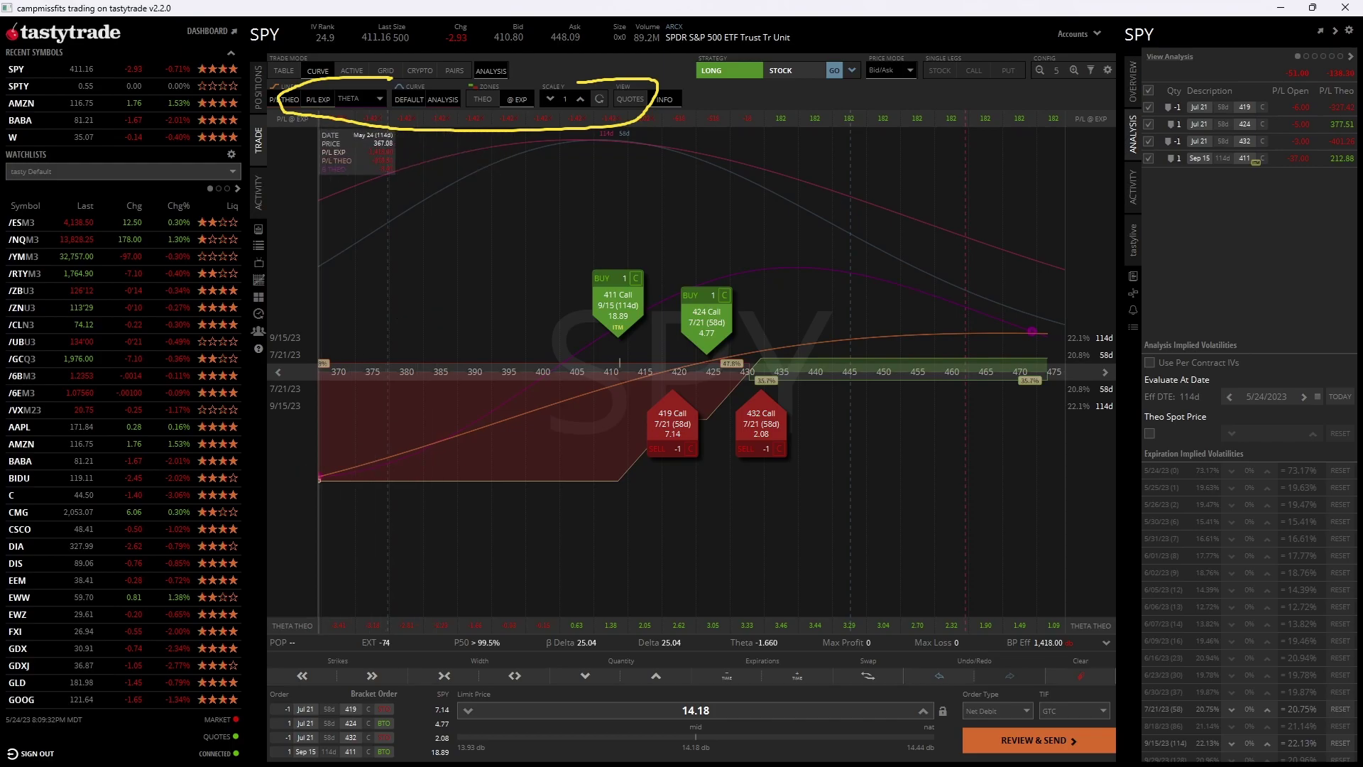